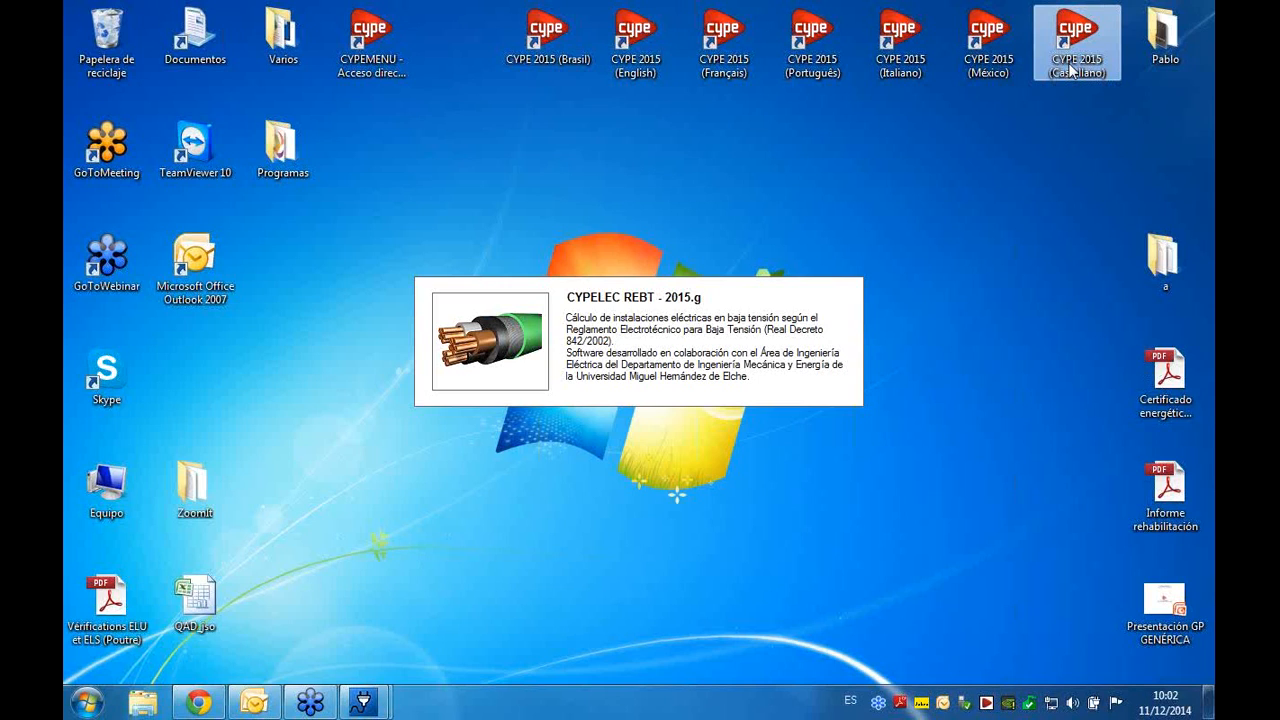
# - Open the CYPE 2015 (Castellano) launcher and view the full list of Instalaciones programs
pyautogui.click(1070, 68)
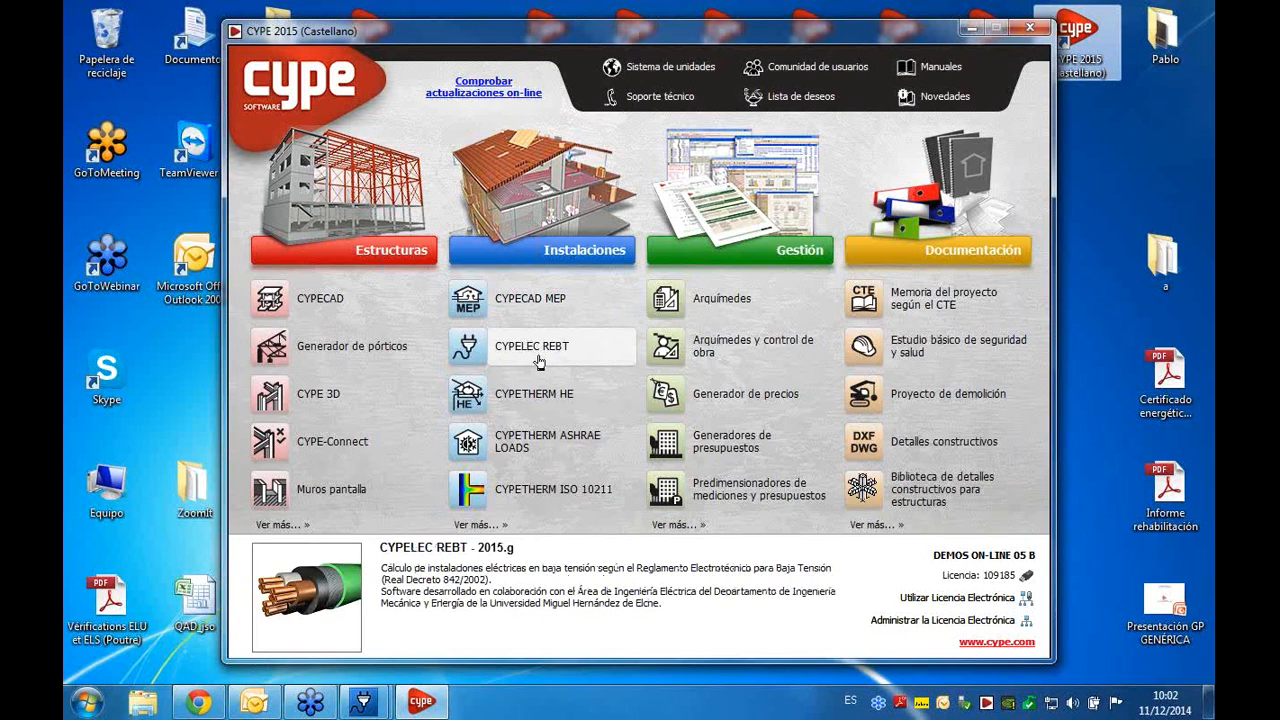
pyautogui.click(501, 527)
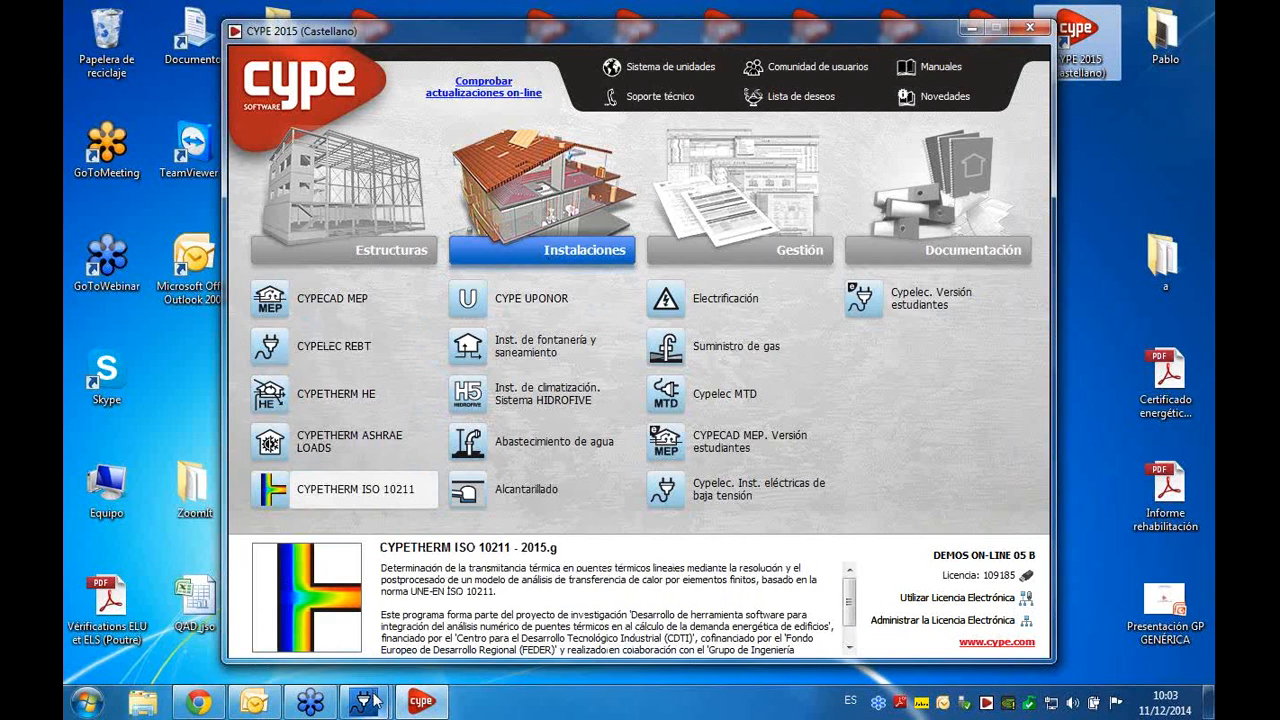
# - Switch to the running CYPELEC REBT application, maximise its window and dismiss the introductory notice
pyautogui.moveTo(372, 700)
pyautogui.click(413, 617)
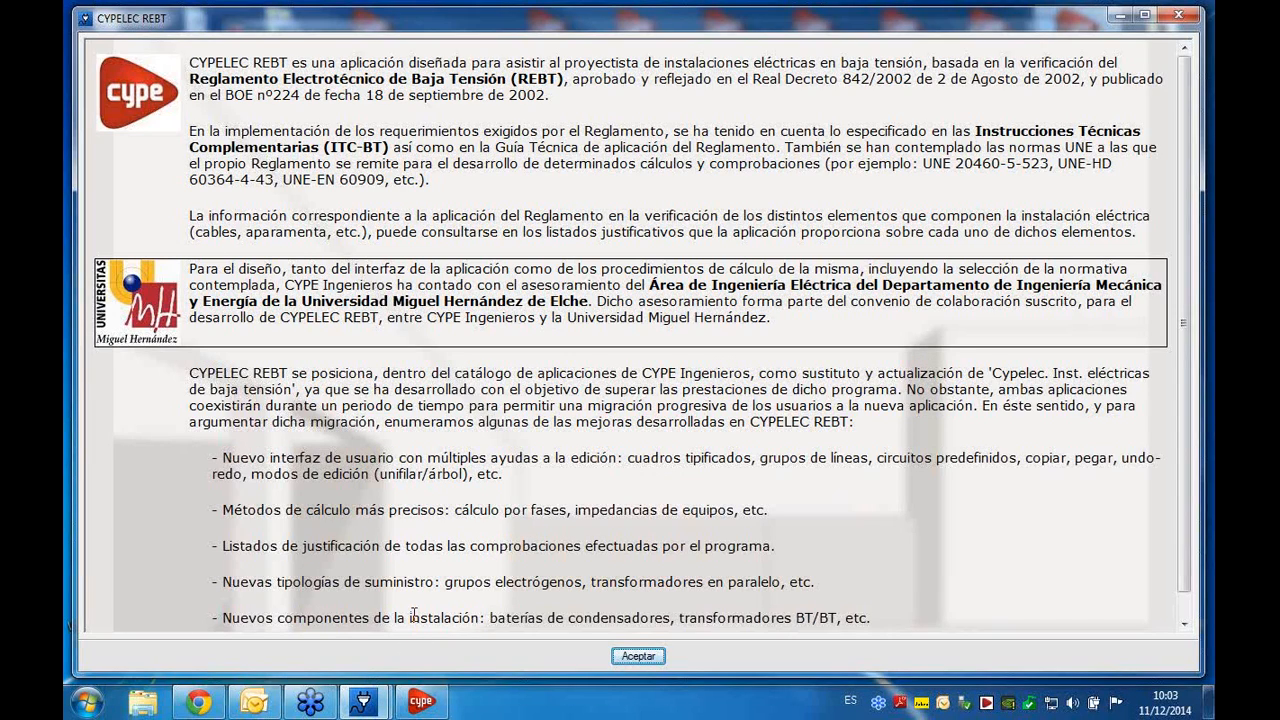
pyautogui.click(1145, 15)
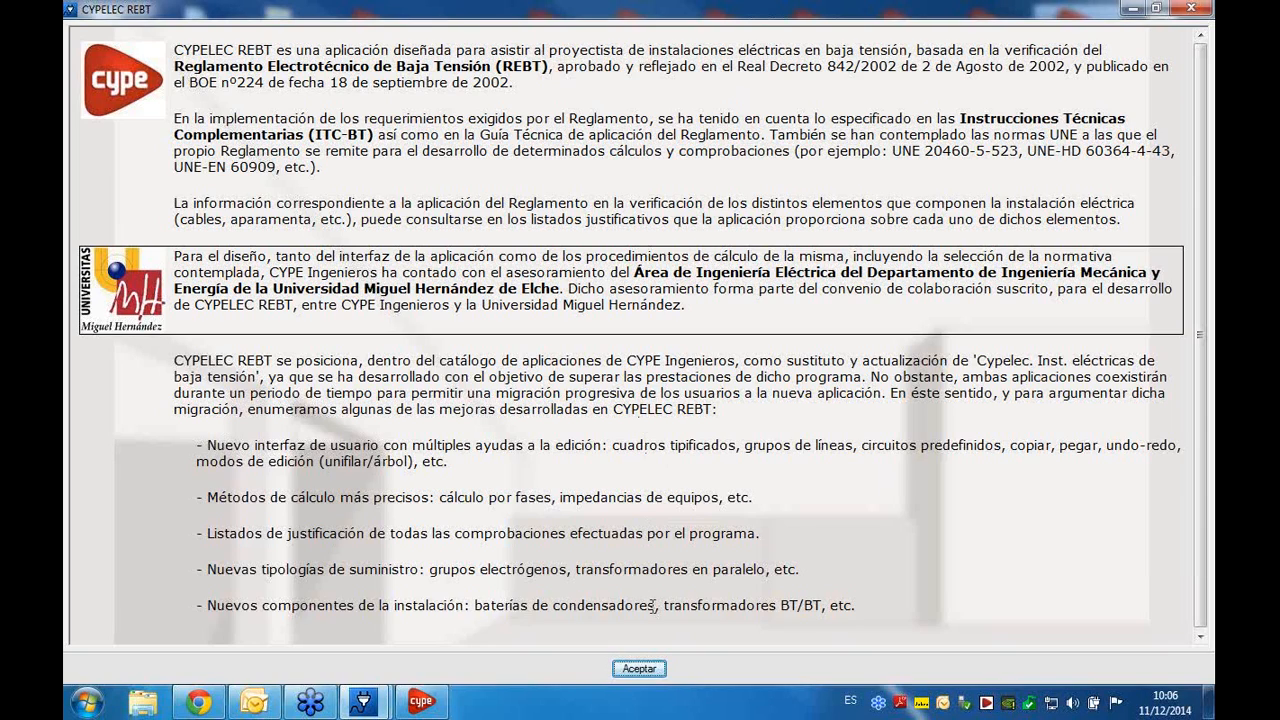
pyautogui.click(649, 670)
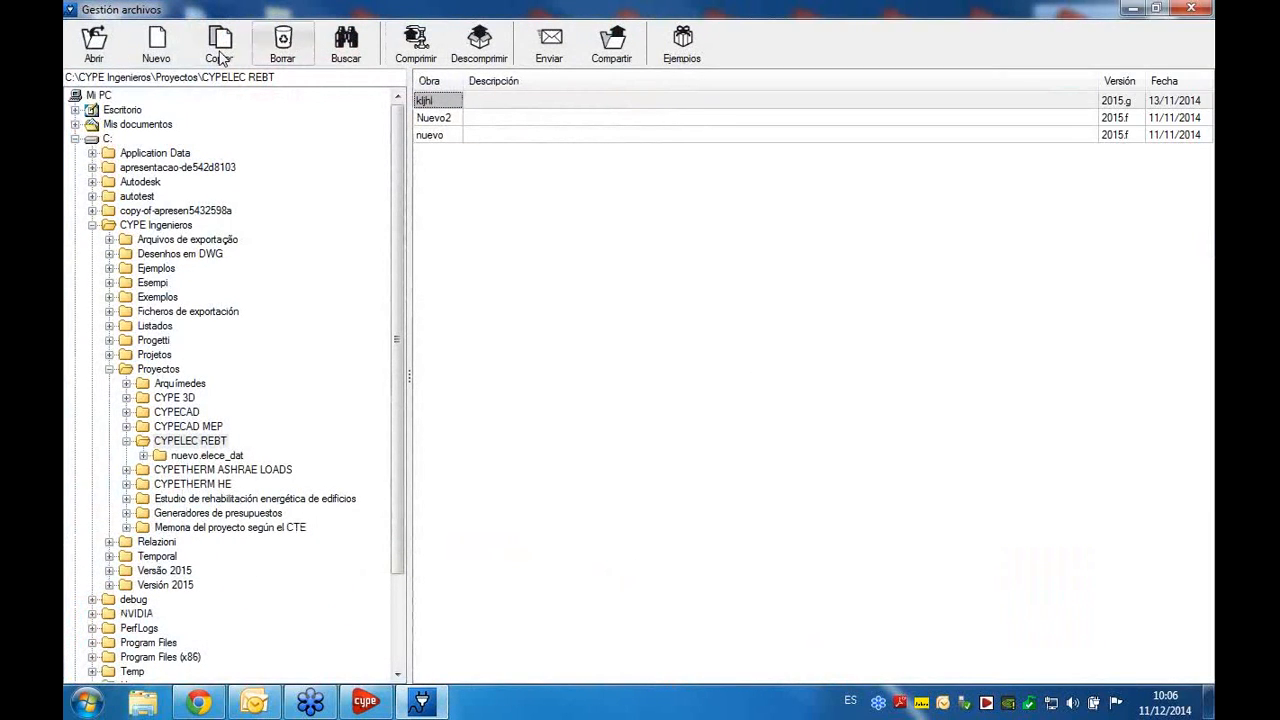
# - Create a new project with the file name nuevo in the Proyectos\CYPELEC REBT folder
pyautogui.click(160, 58)
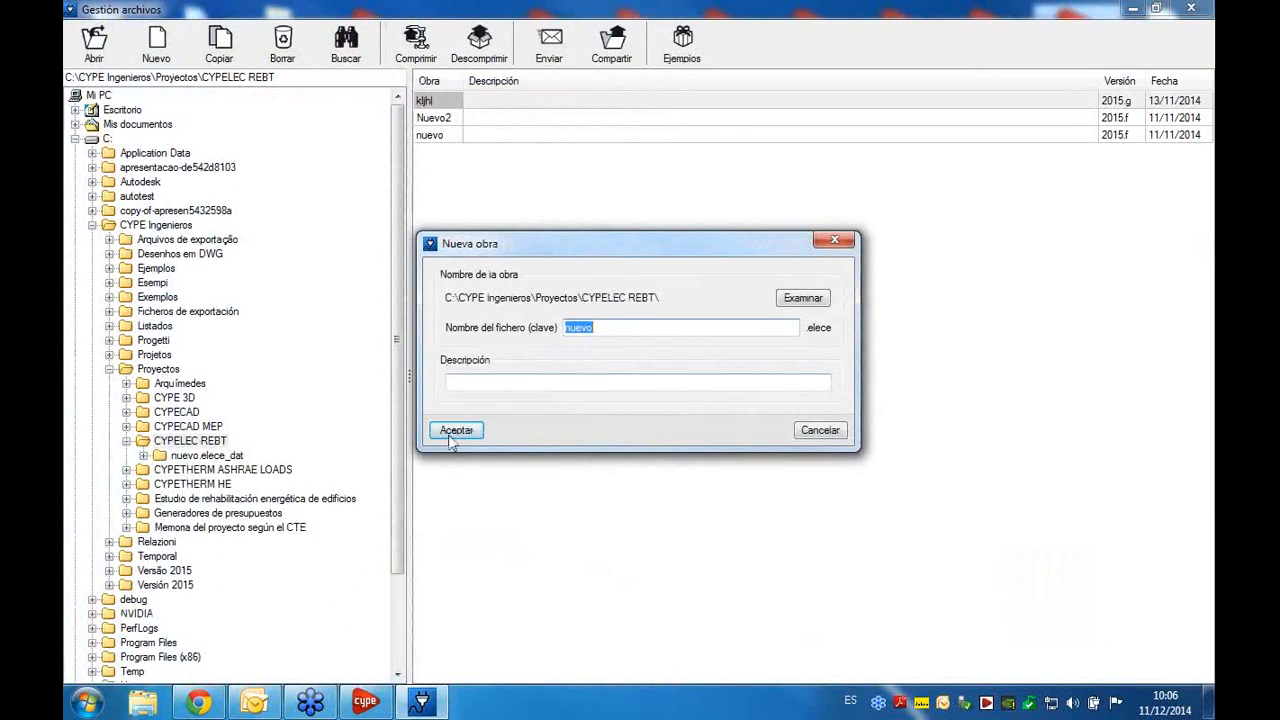
pyautogui.click(454, 432)
pyautogui.click(528, 388)
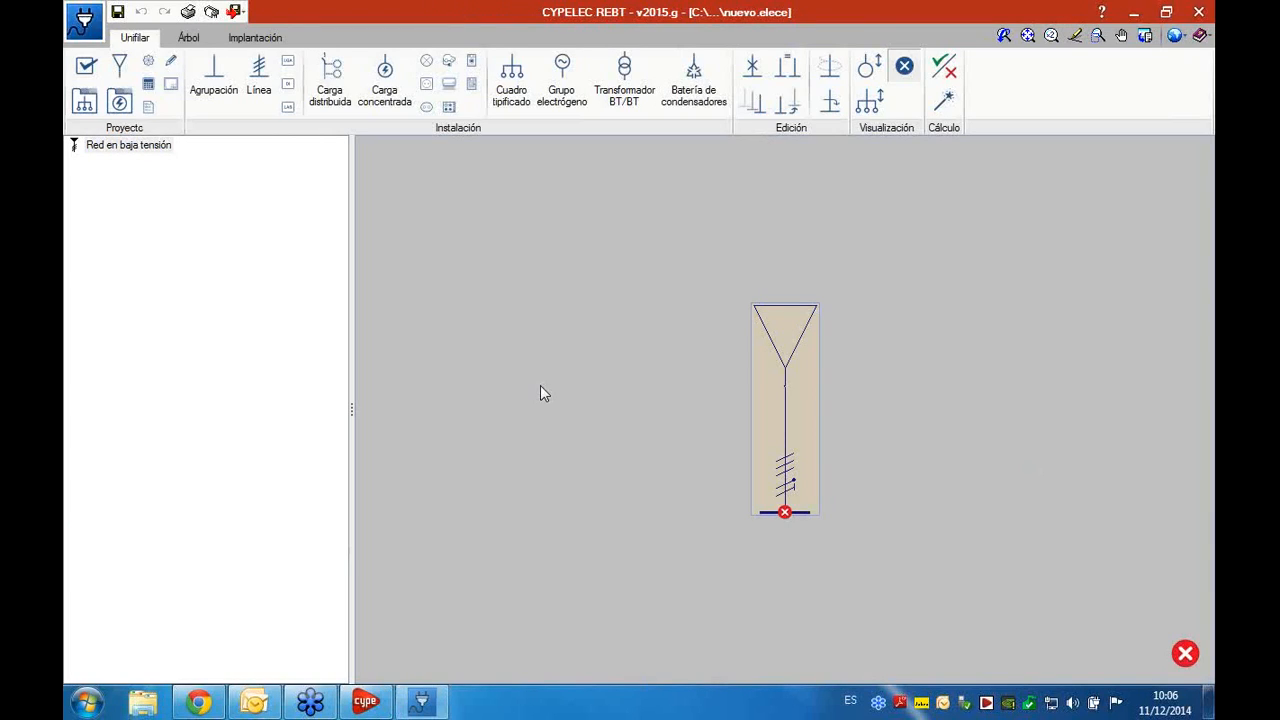
# - Narrow the installation tree pane to give the single-line diagram more room
pyautogui.scroll(1, 797, 382)
pyautogui.moveTo(840, 383); pyautogui.dragTo(778, 381, button='middle')
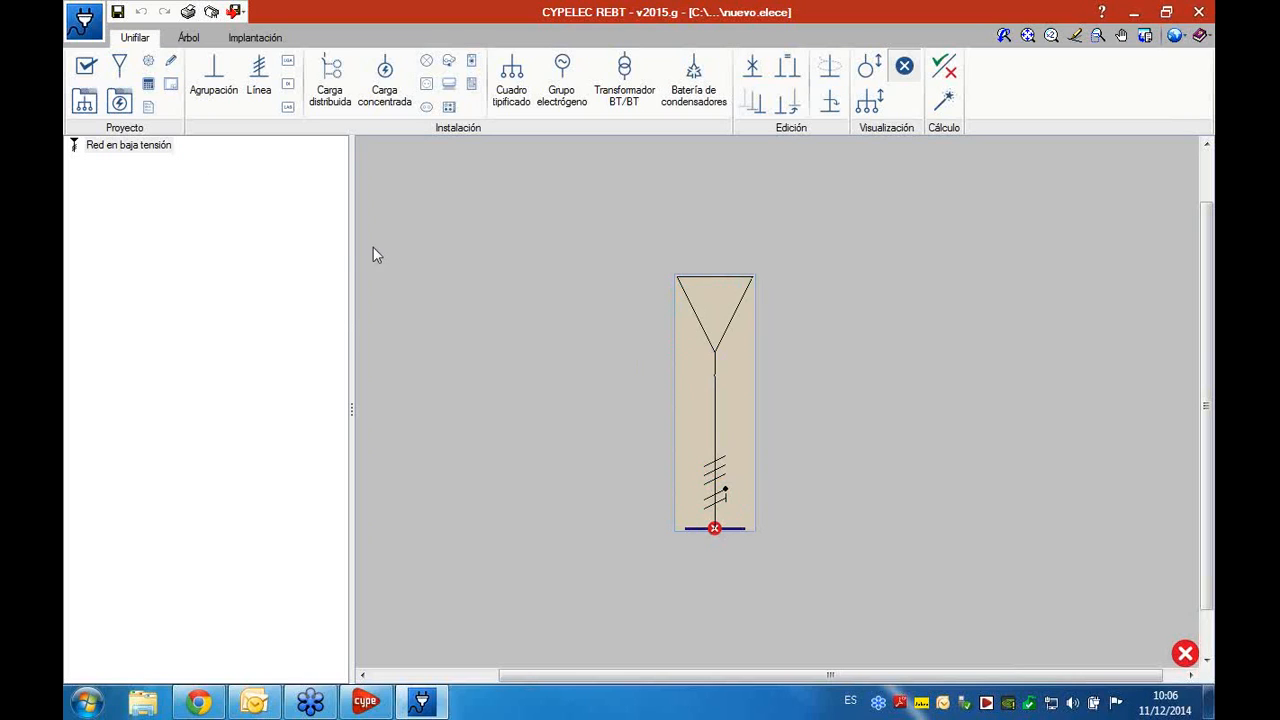
pyautogui.moveTo(351, 257); pyautogui.dragTo(262, 241)
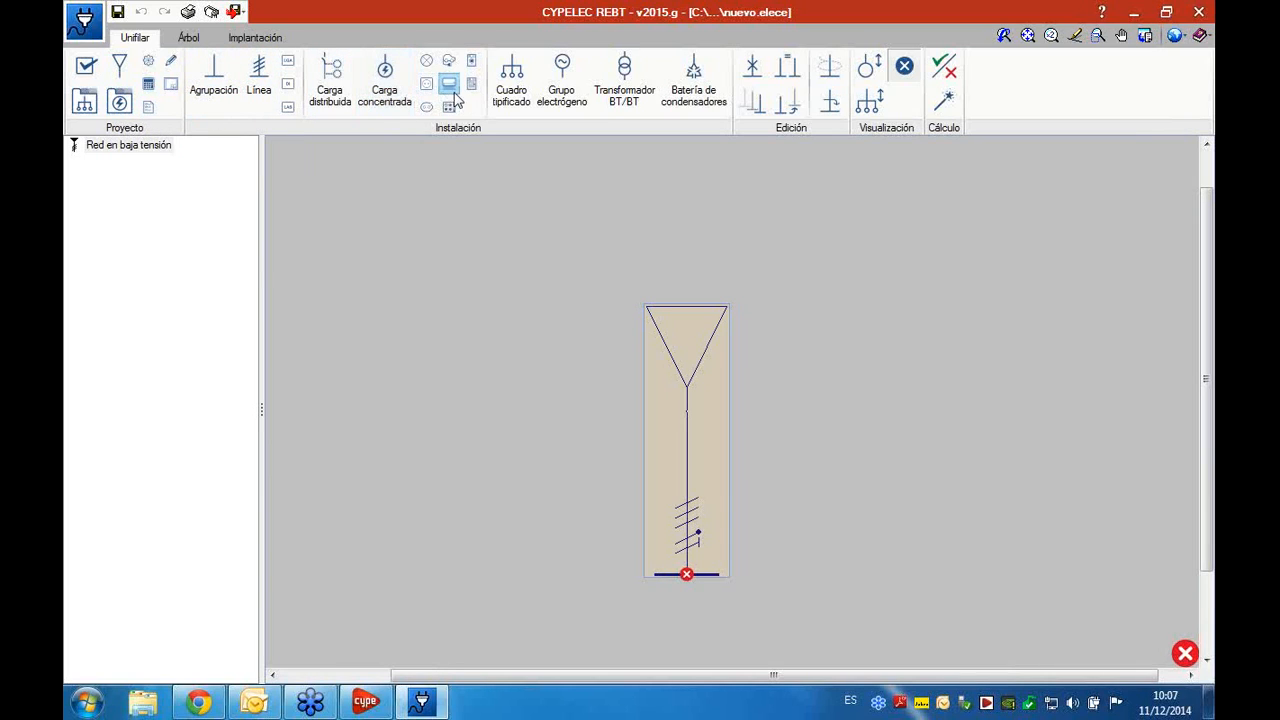
# - Look through the Árbol and Implantación views of the project, returning to the Unifilar view
pyautogui.click(259, 78)
pyautogui.click(188, 40)
pyautogui.click(249, 40)
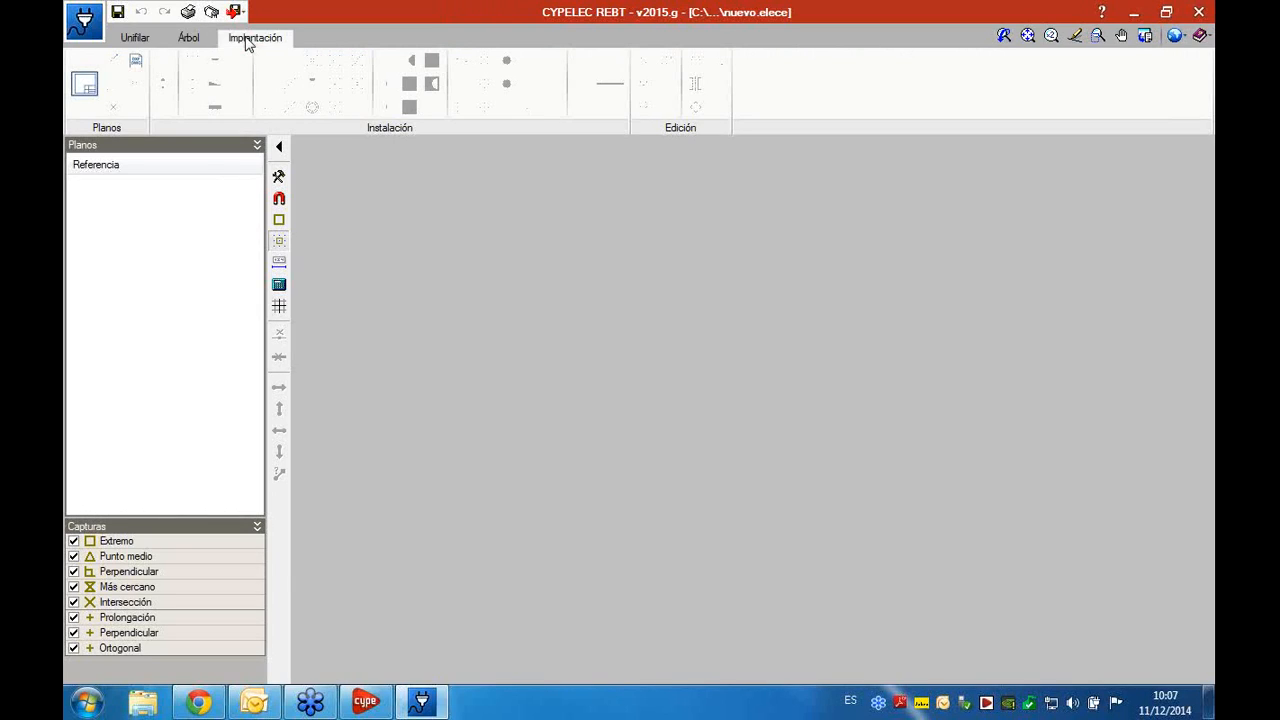
pyautogui.click(136, 38)
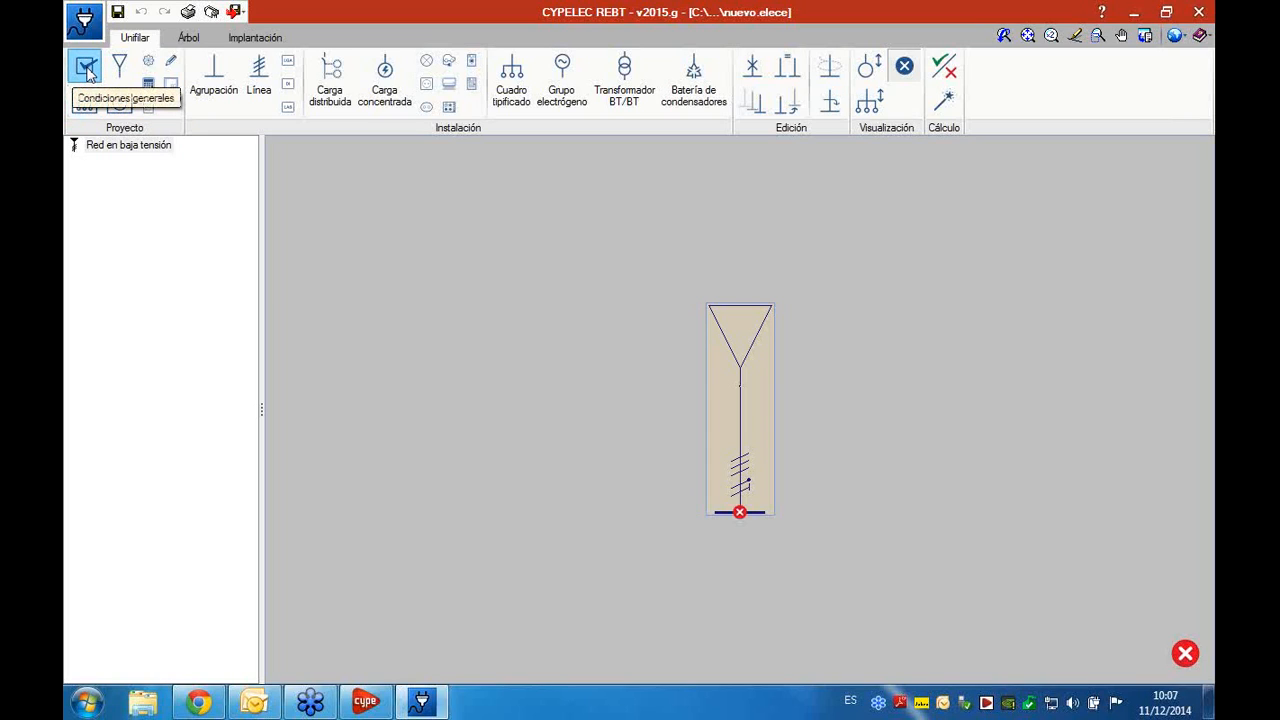
# - Open the project's general conditions and inspect the ITC-BT-18 calculation for the installation's earthing resistance, leaving it without accepting
pyautogui.click(86, 67)
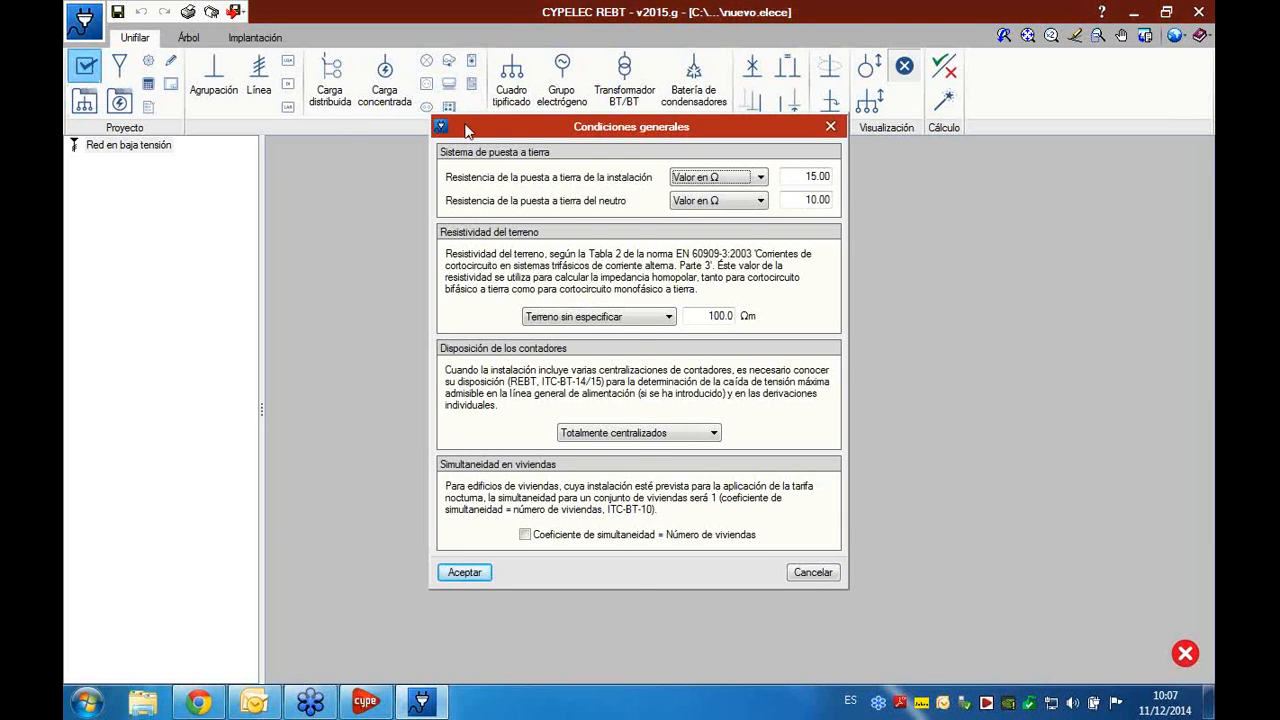
pyautogui.moveTo(468, 130); pyautogui.dragTo(347, 136)
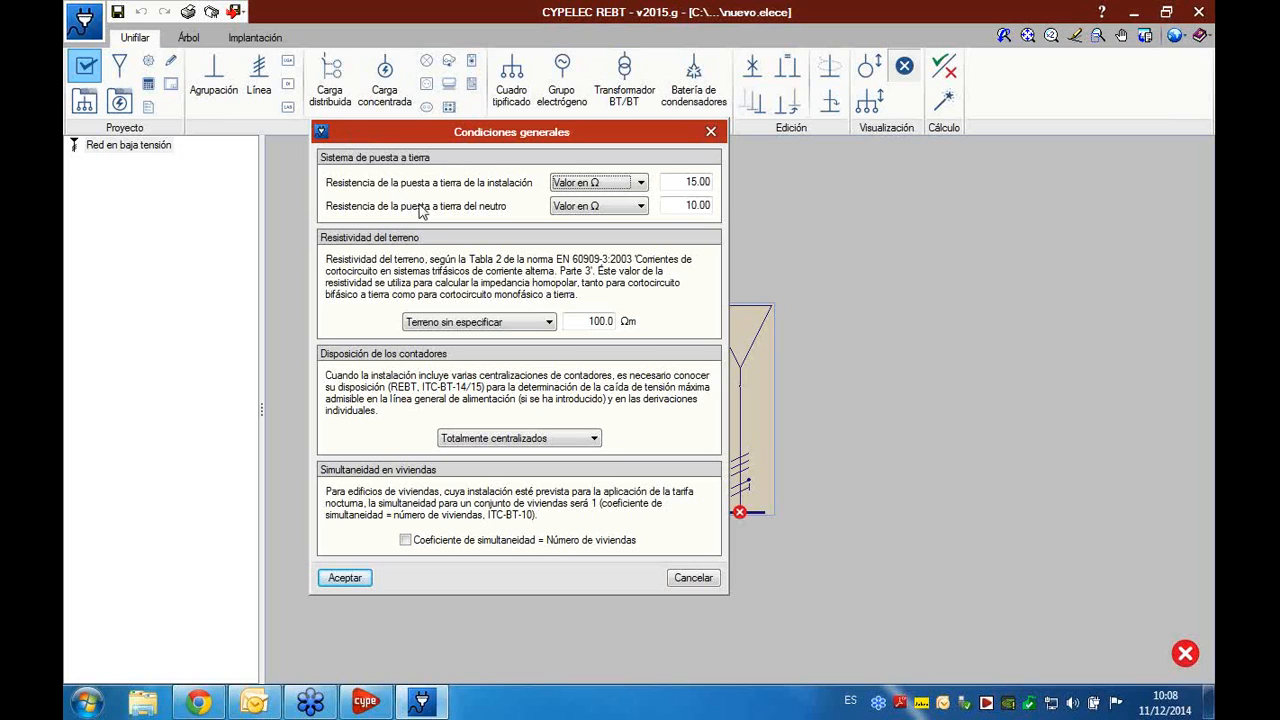
pyautogui.click(618, 184)
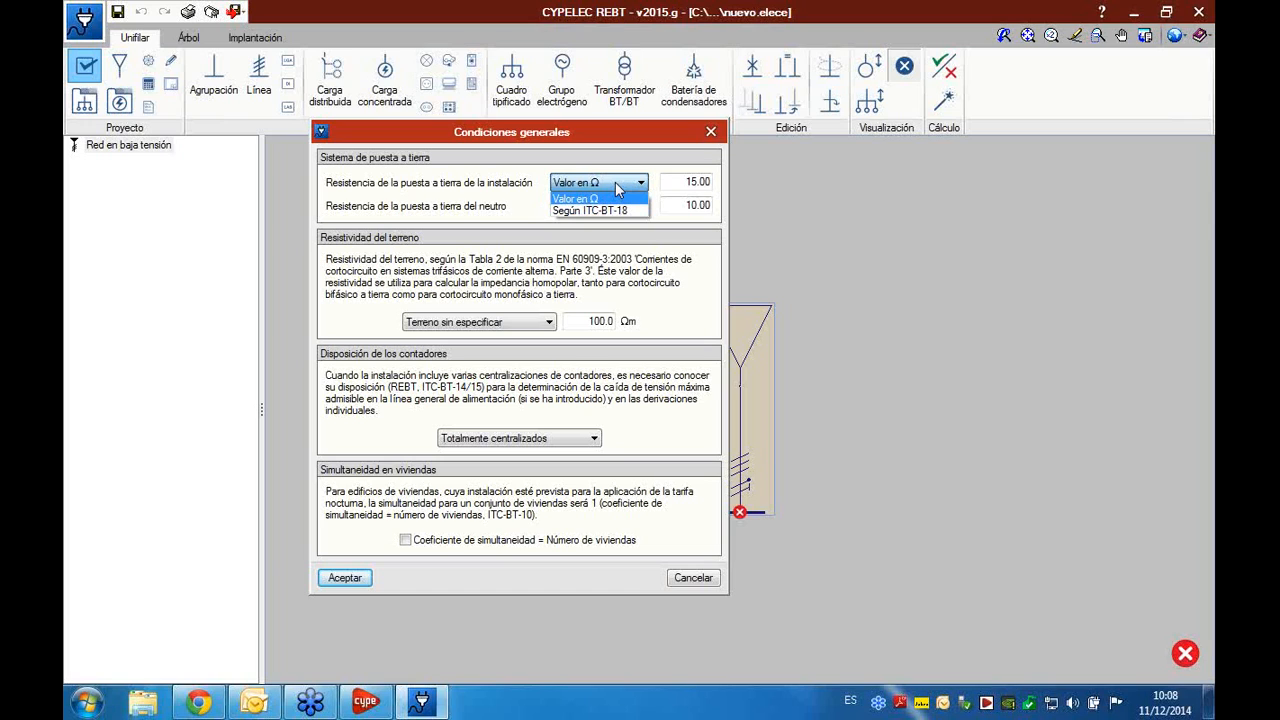
pyautogui.click(615, 210)
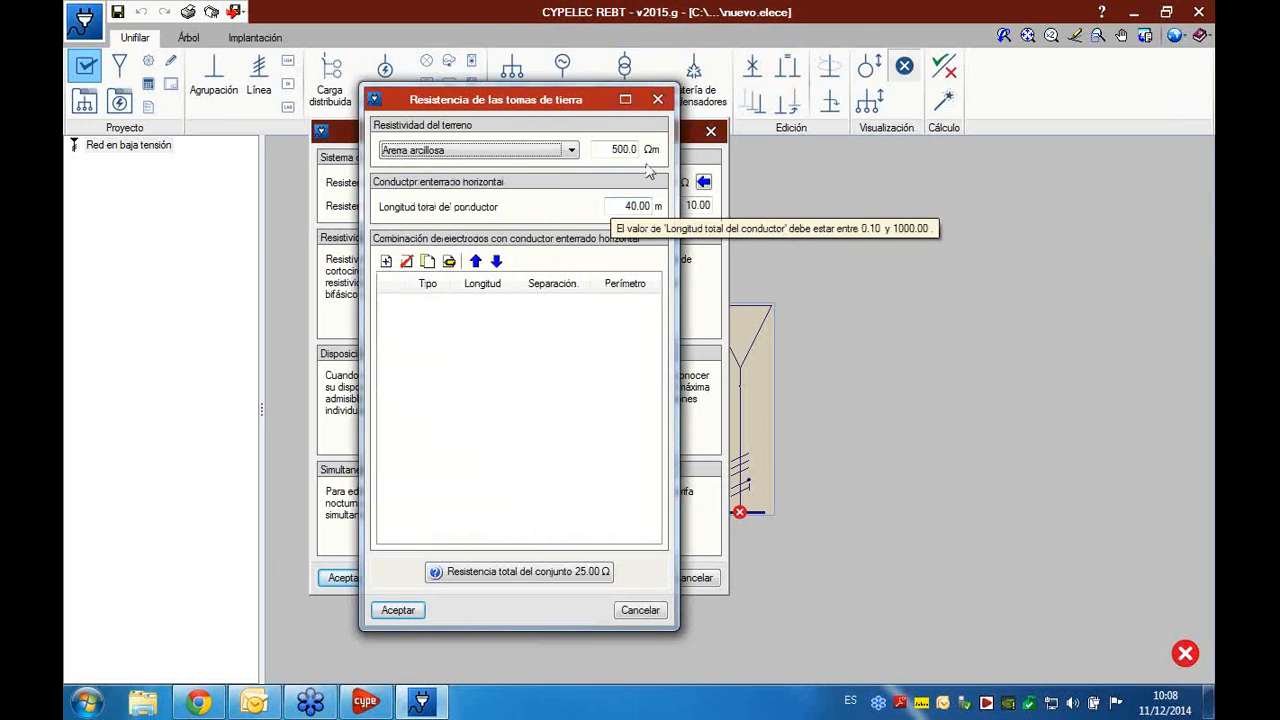
pyautogui.click(658, 100)
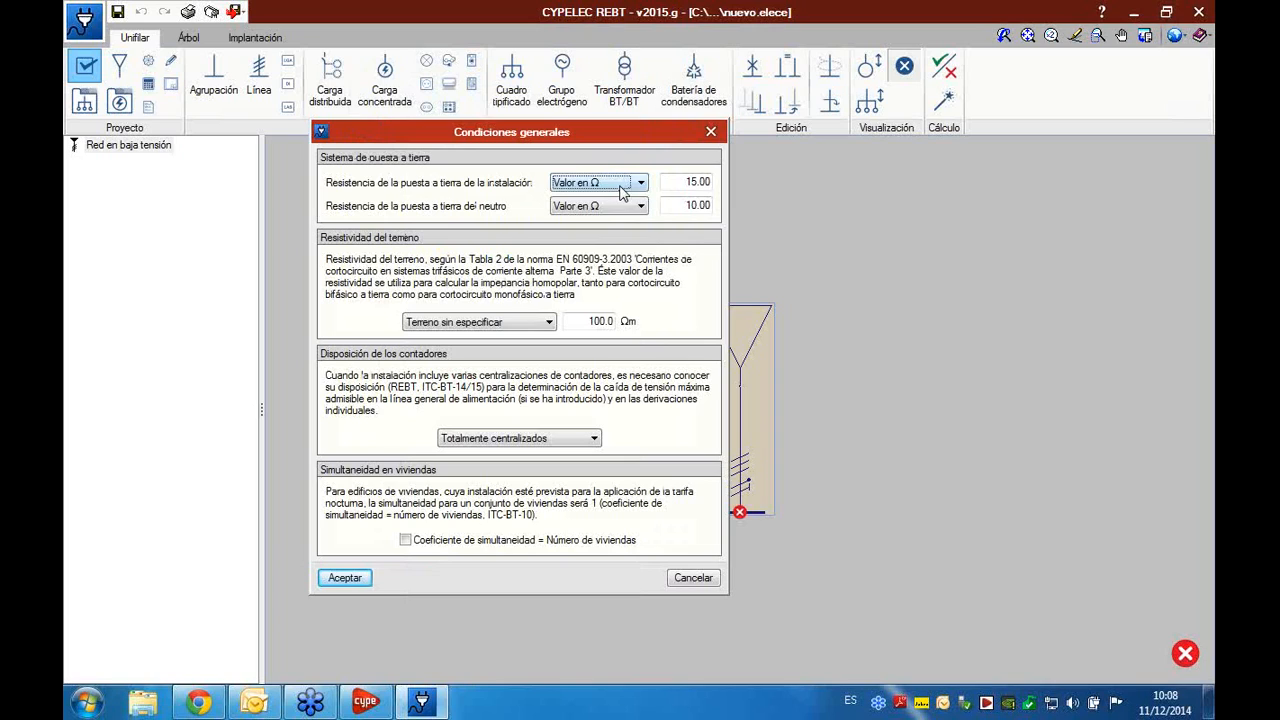
# - Examine the earthing resistance, soil resistivity and meter arrangement options, then close the general conditions without saving
pyautogui.doubleClick(690, 184)
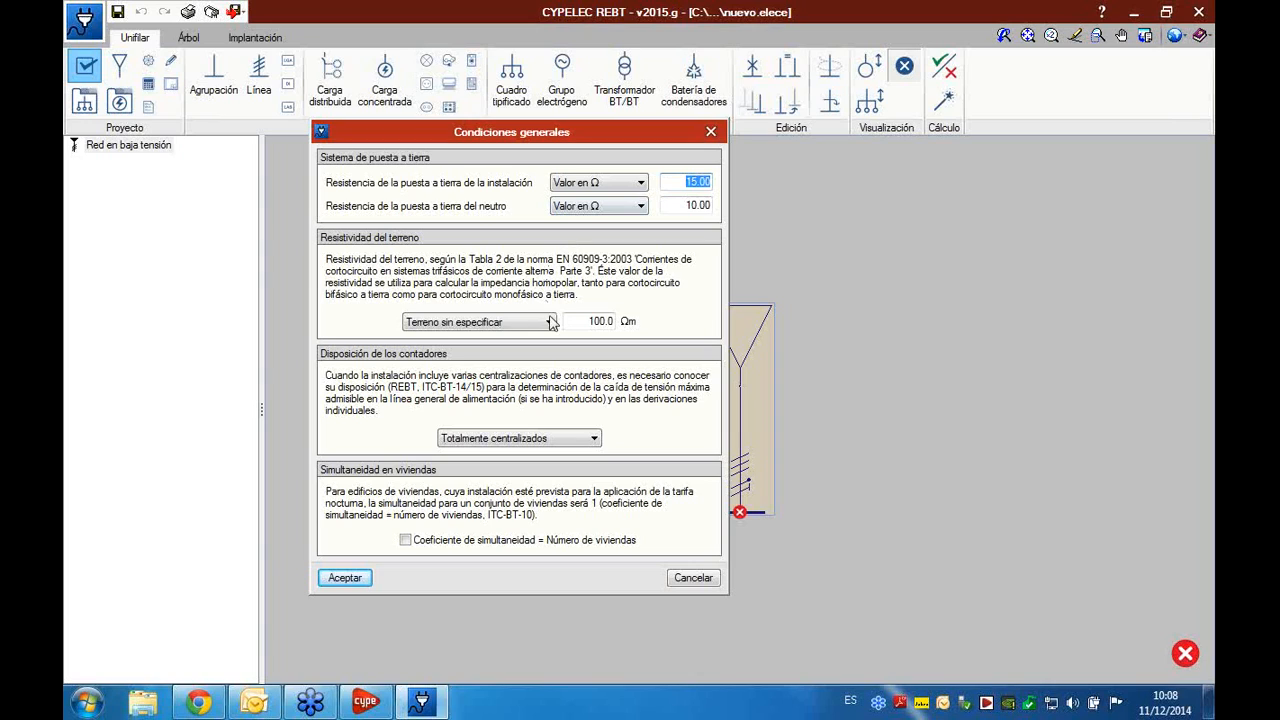
pyautogui.click(550, 322)
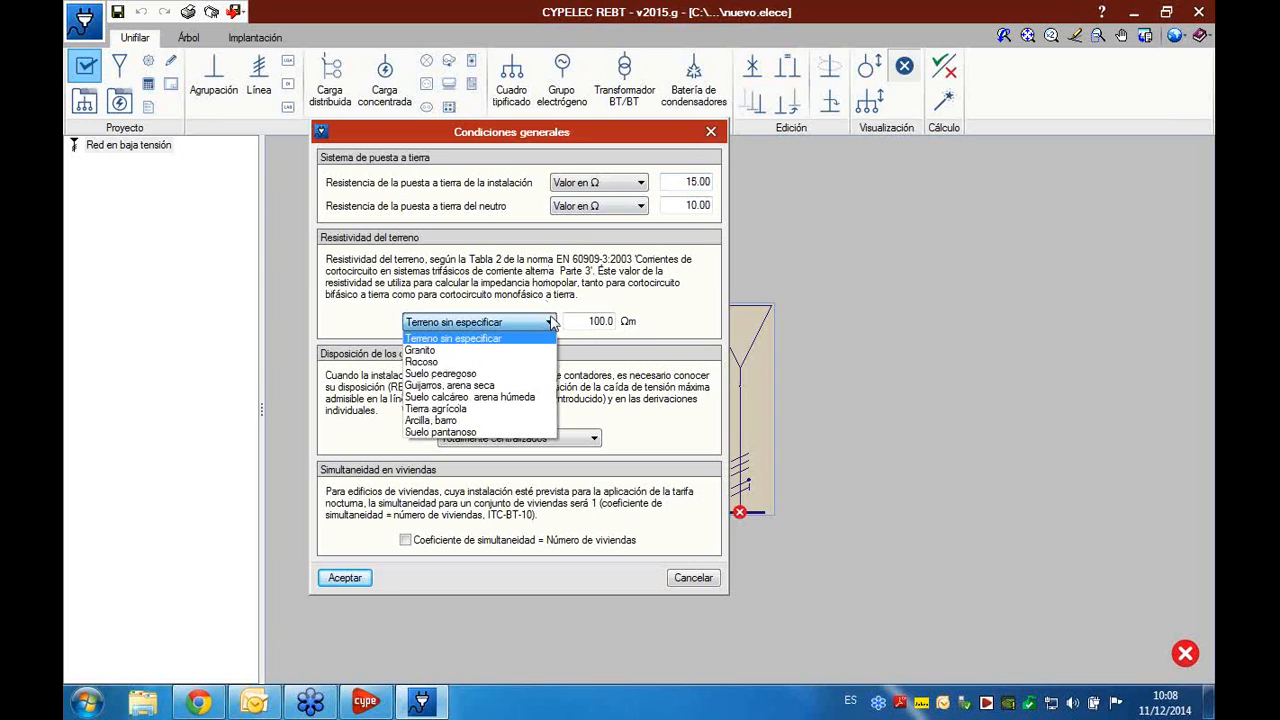
pyautogui.click(515, 321)
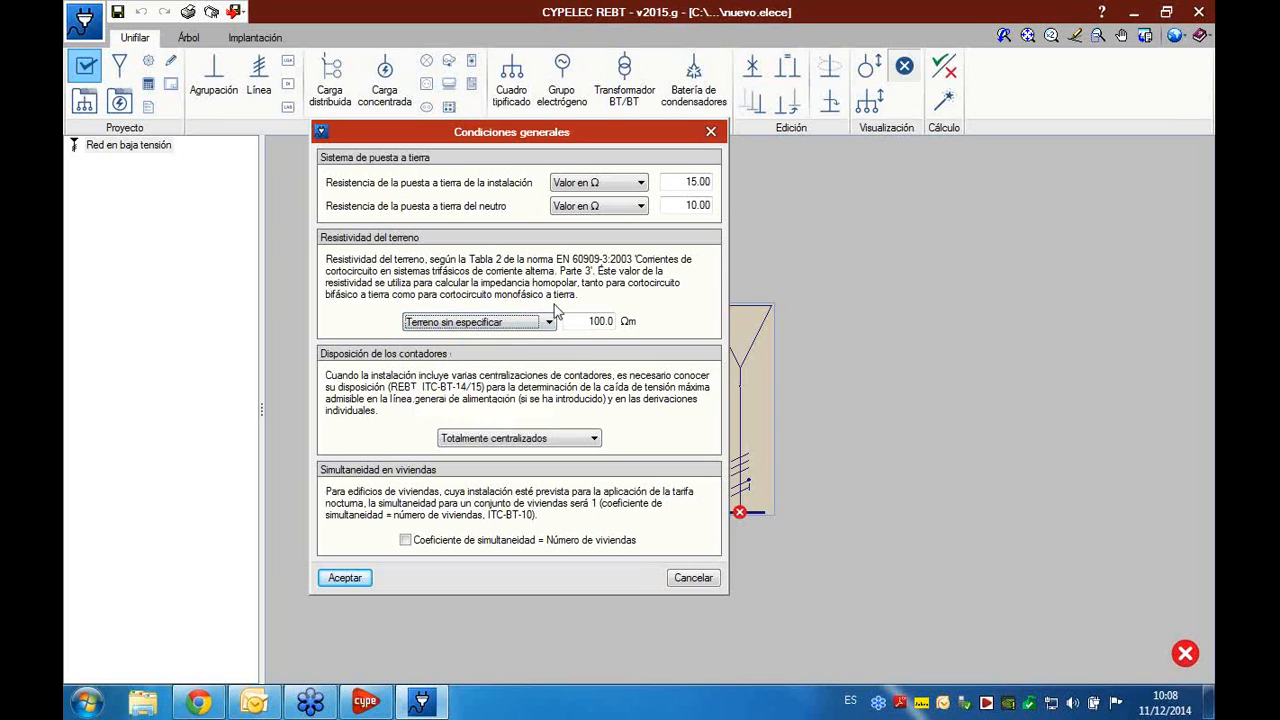
pyautogui.press('Tab')
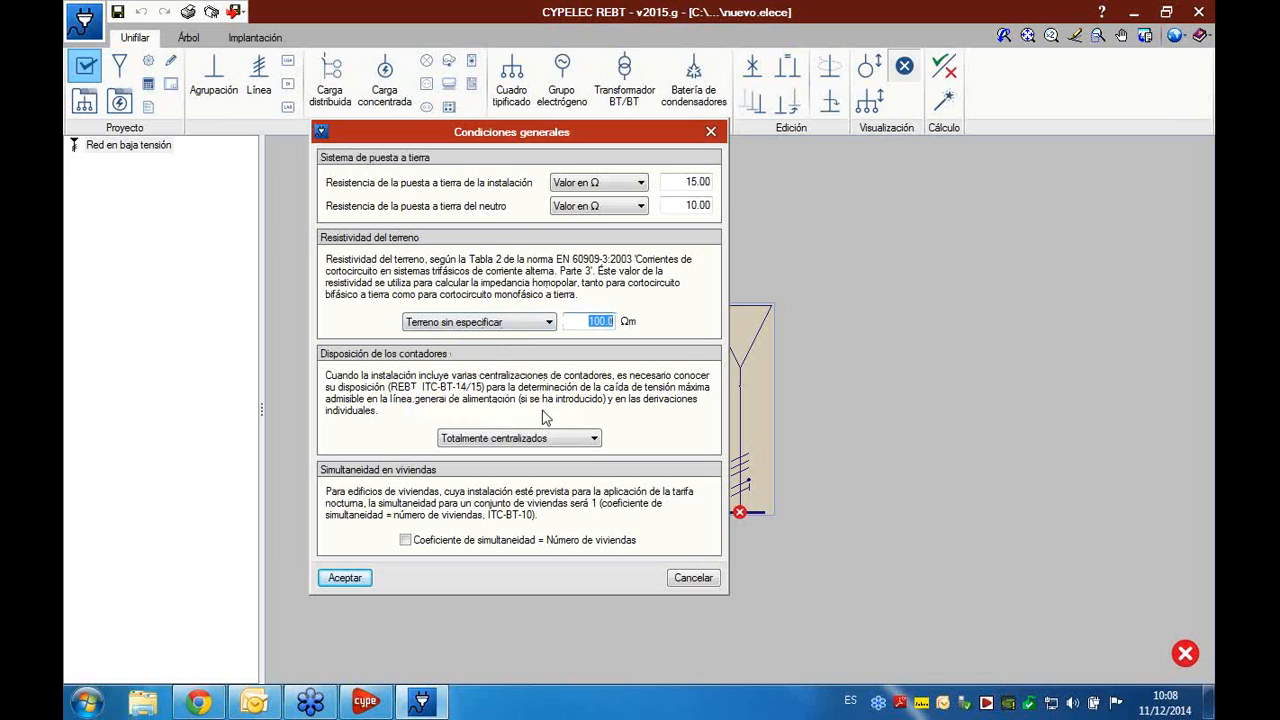
pyautogui.click(594, 440)
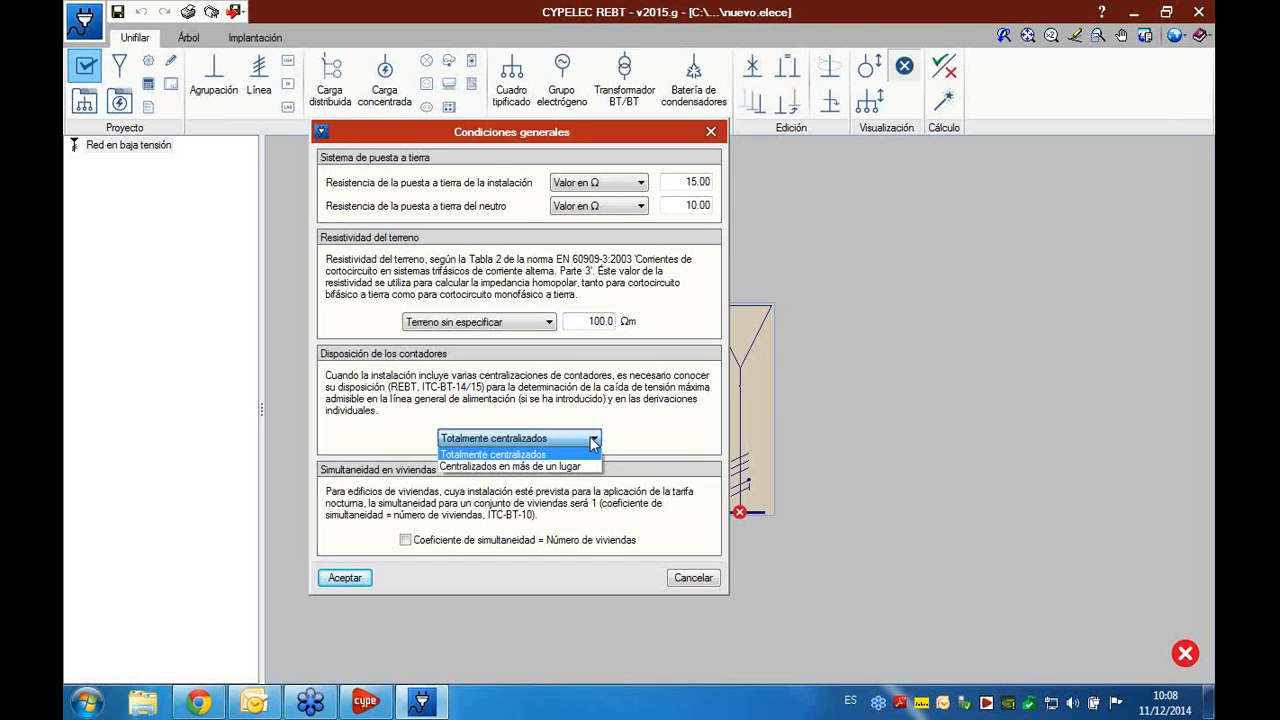
pyautogui.click(603, 402)
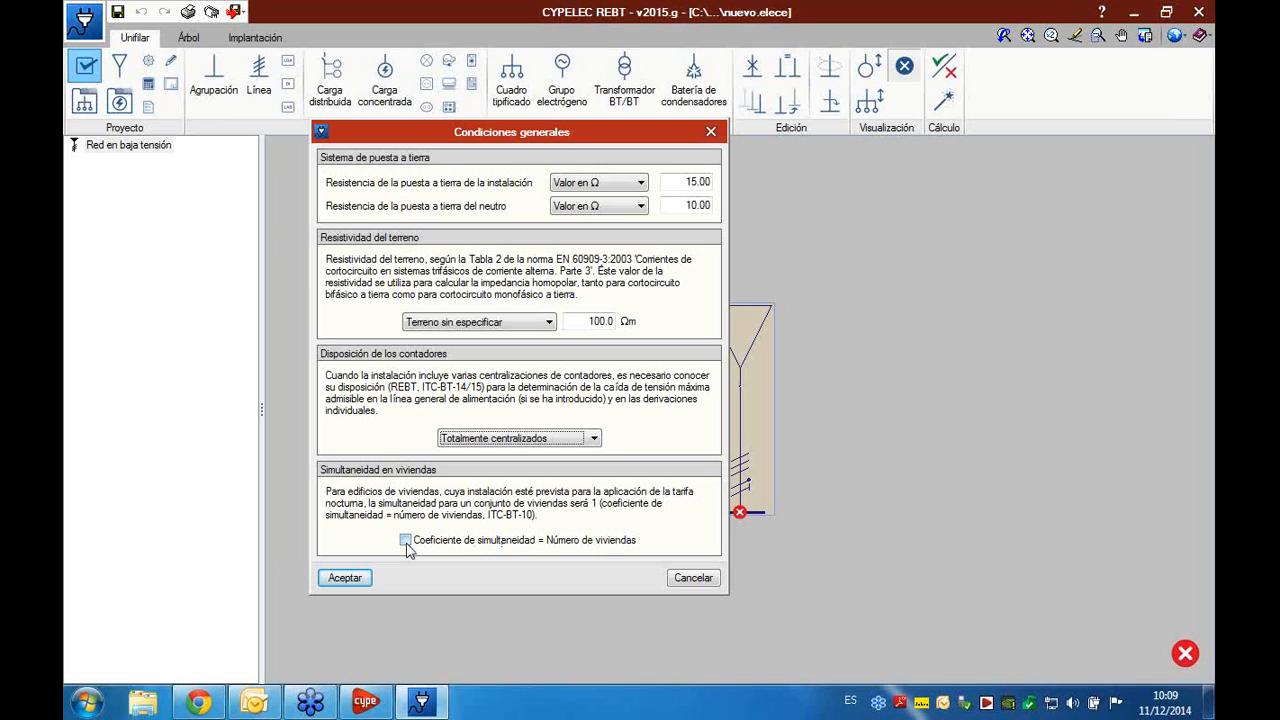
pyautogui.click(700, 580)
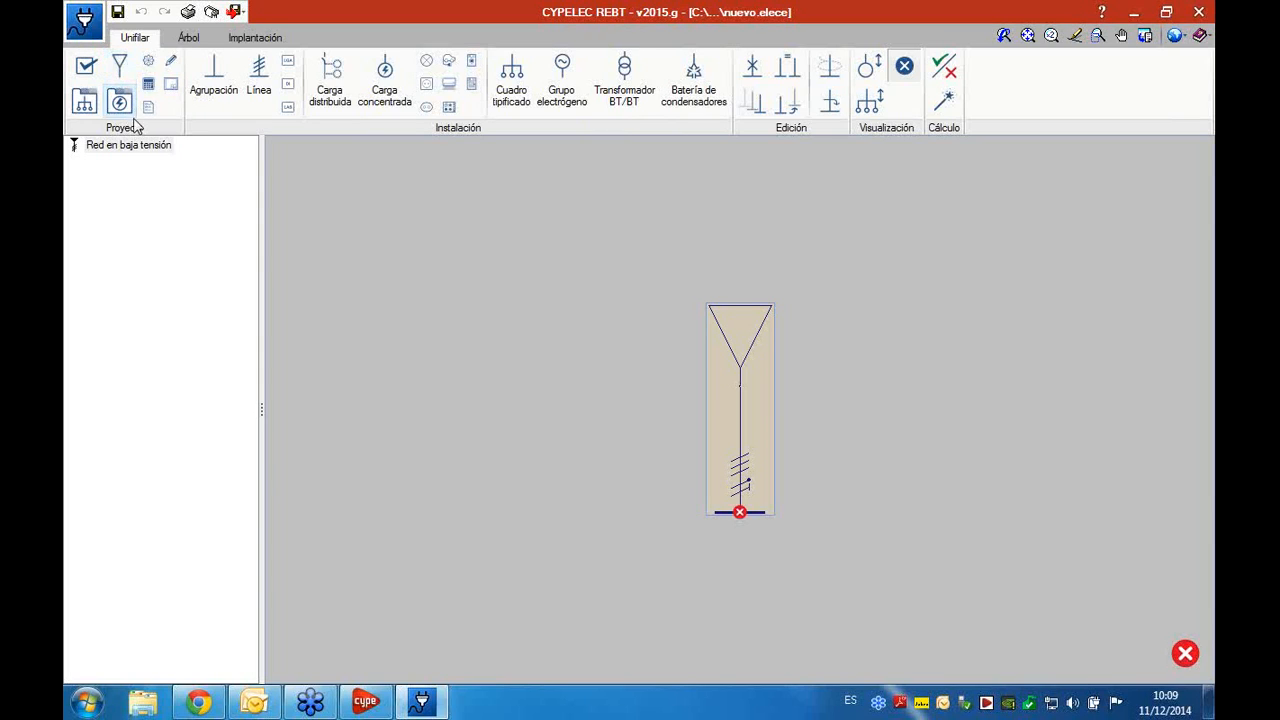
# - Open the supply settings and examine the nominal voltage options for the low-voltage network
pyautogui.click(119, 68)
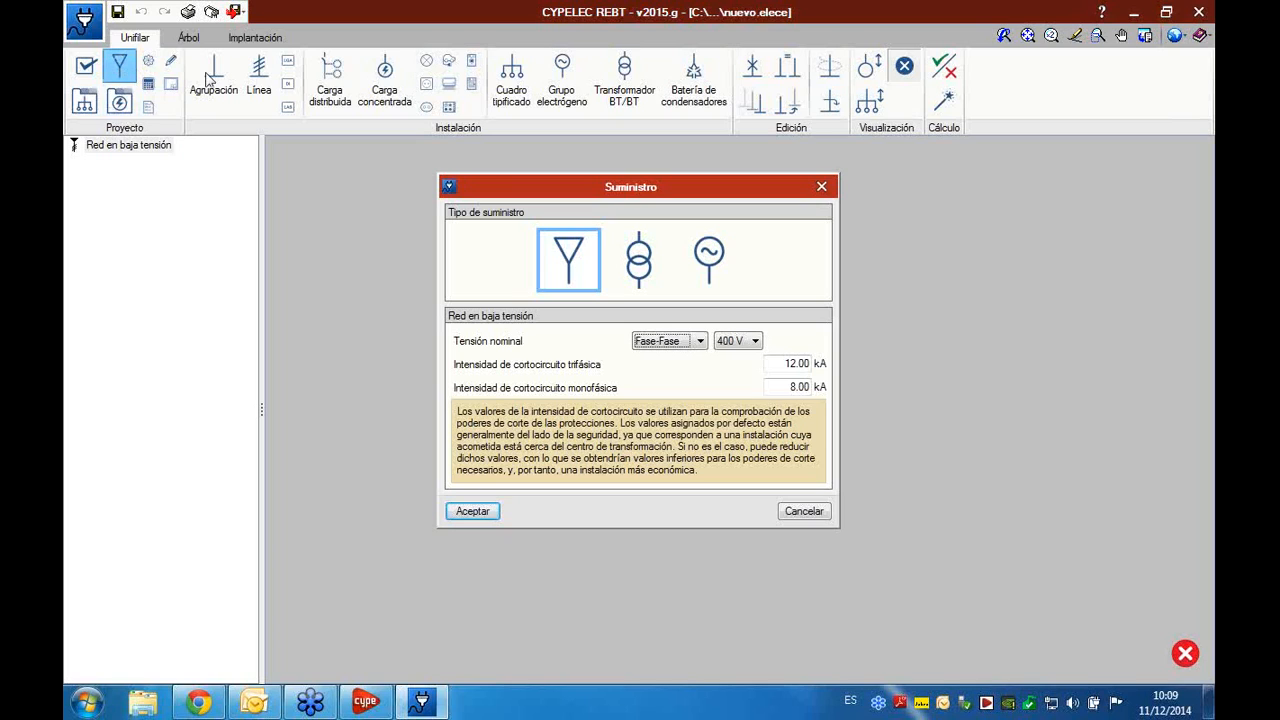
pyautogui.moveTo(489, 190); pyautogui.dragTo(270, 166)
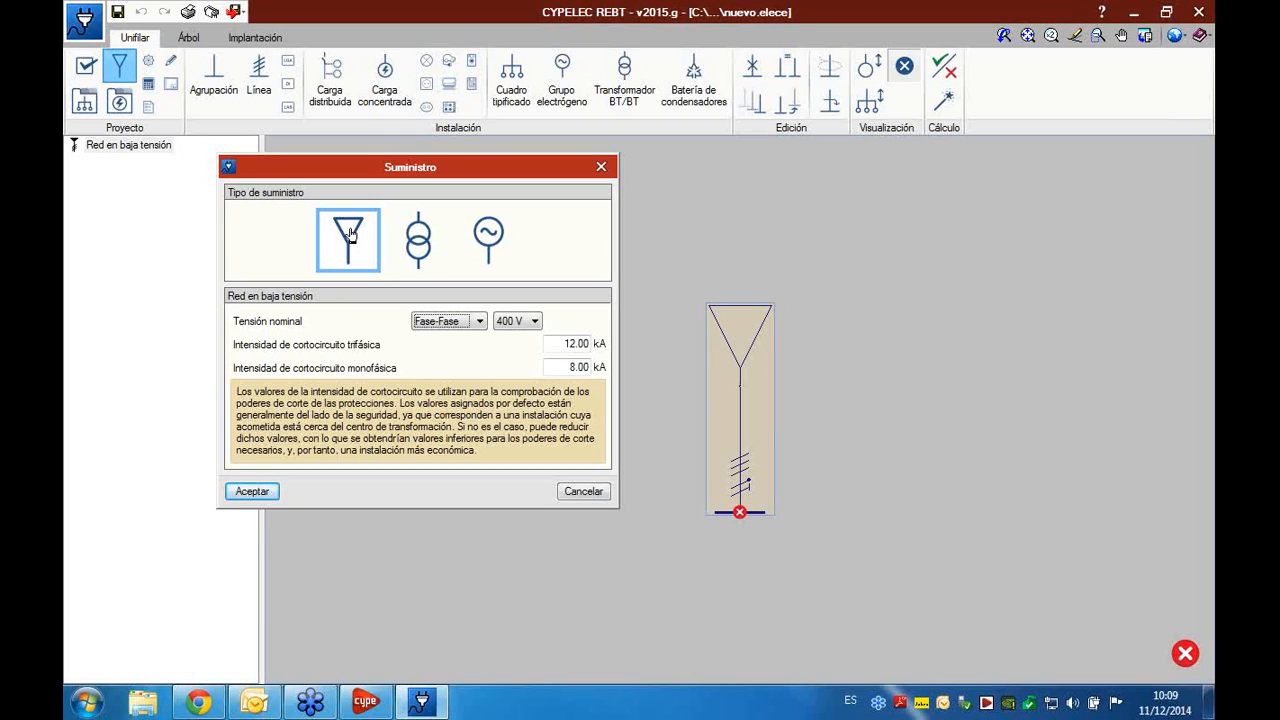
pyautogui.click(480, 322)
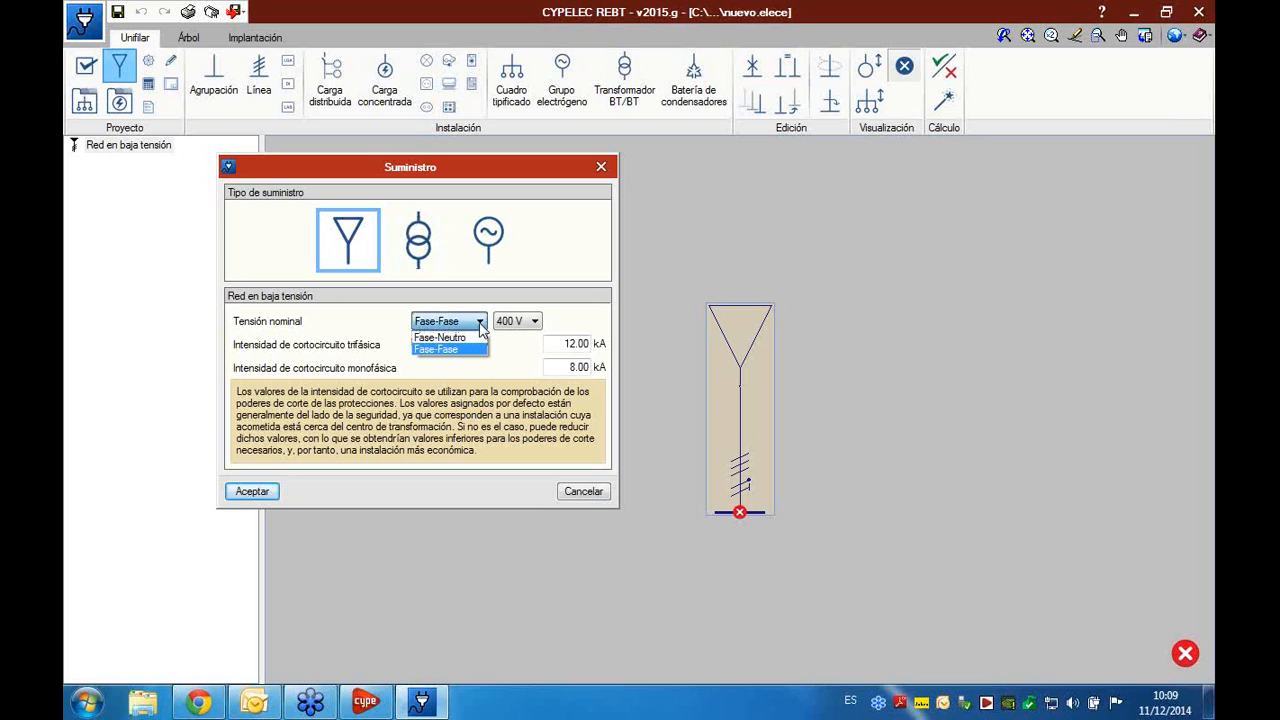
pyautogui.click(533, 324)
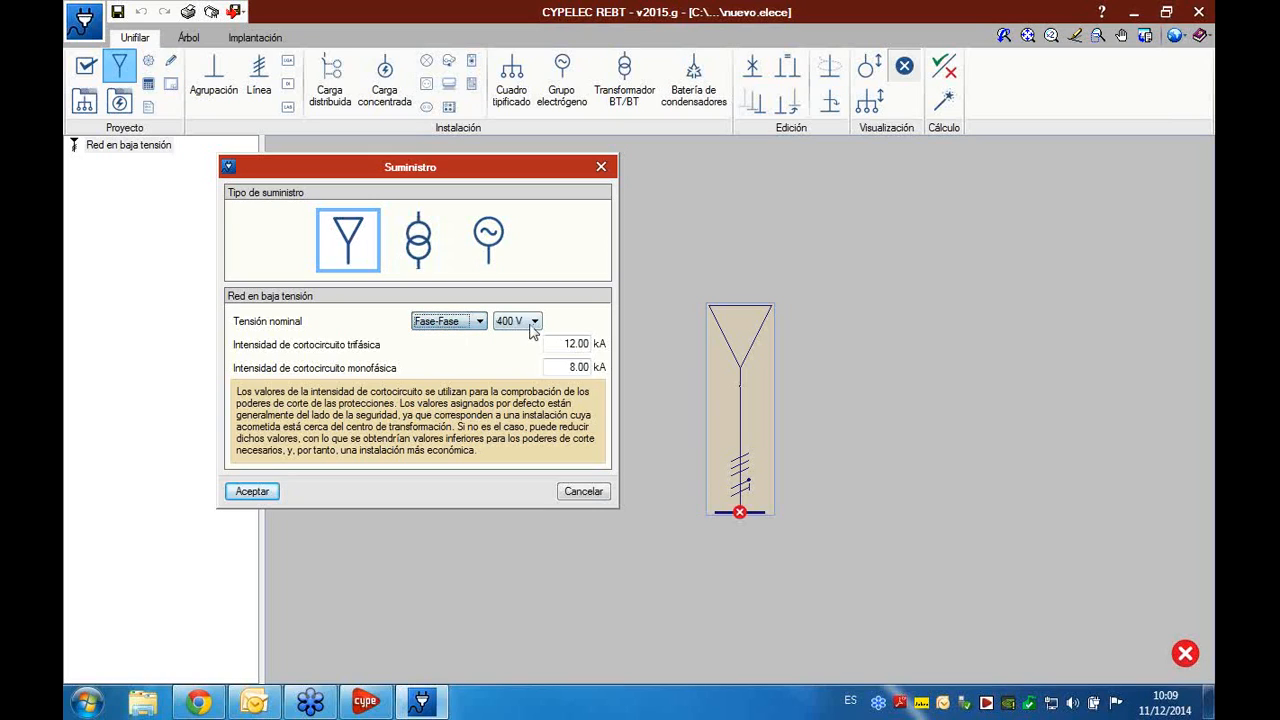
pyautogui.click(533, 324)
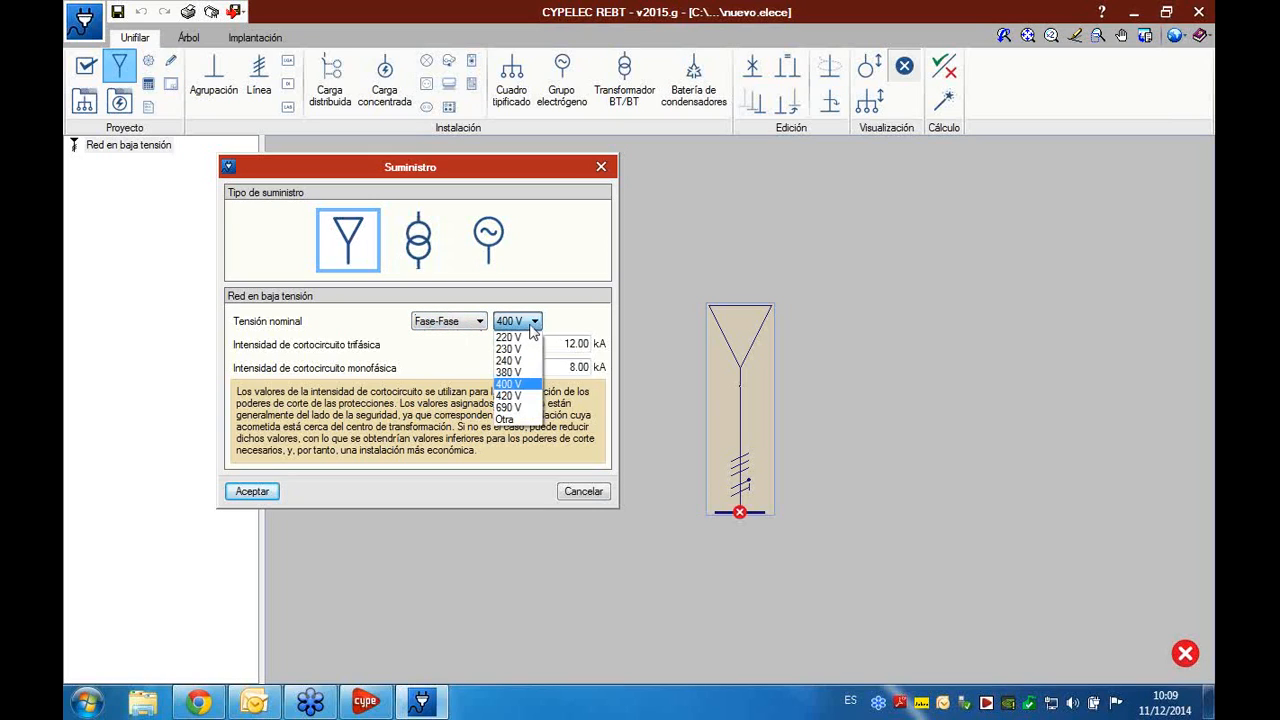
pyautogui.click(531, 330)
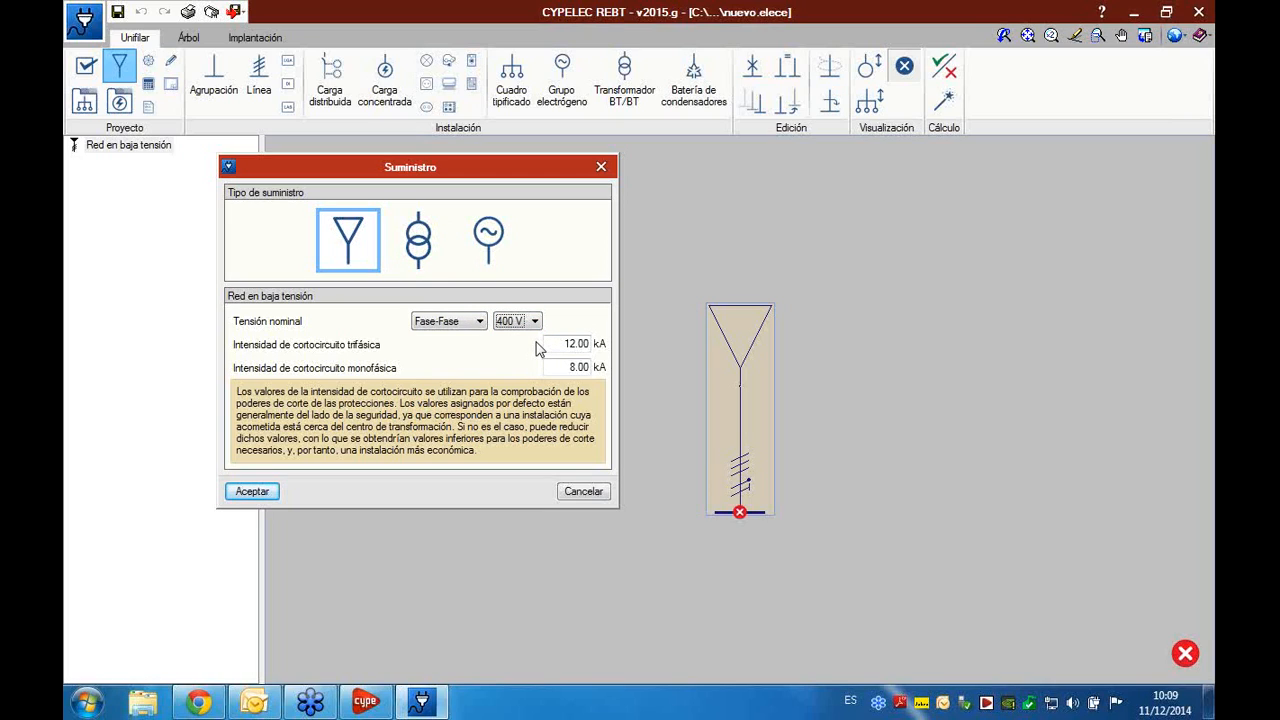
# - Switch the supply type to a transformer centre owned by Abonado and examine its network voltage and transformer power options
pyautogui.click(421, 246)
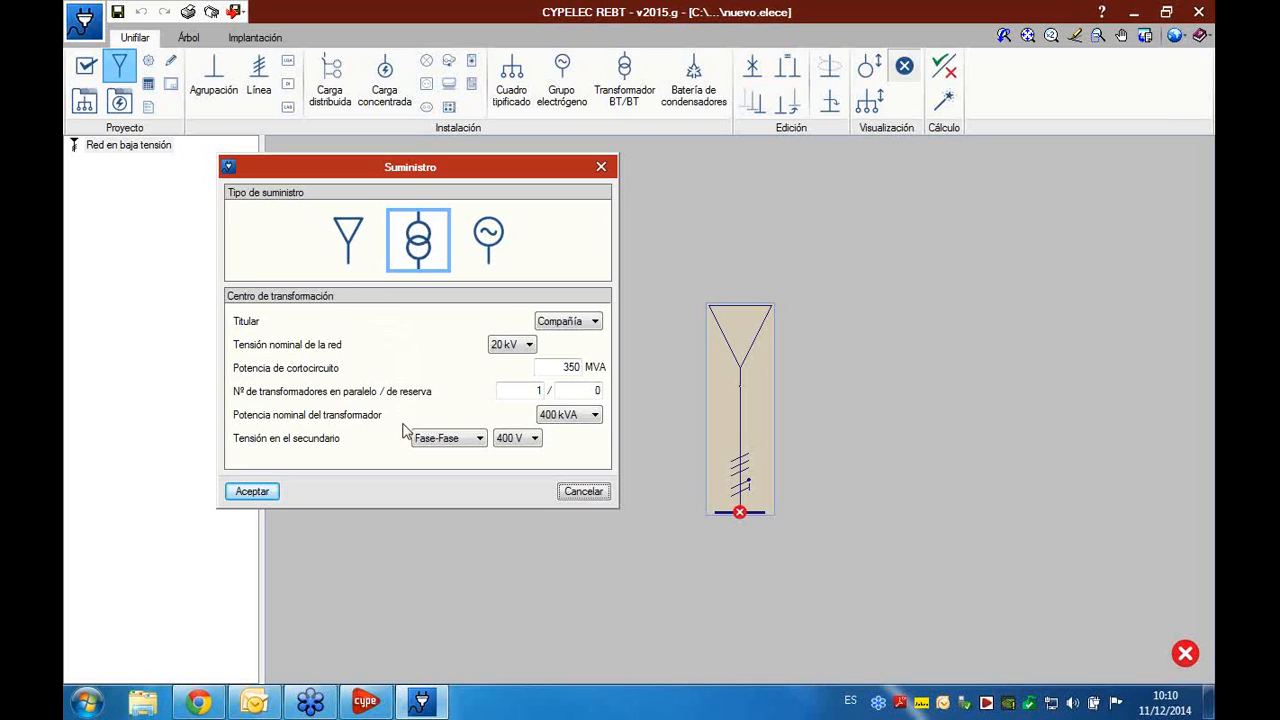
pyautogui.click(585, 328)
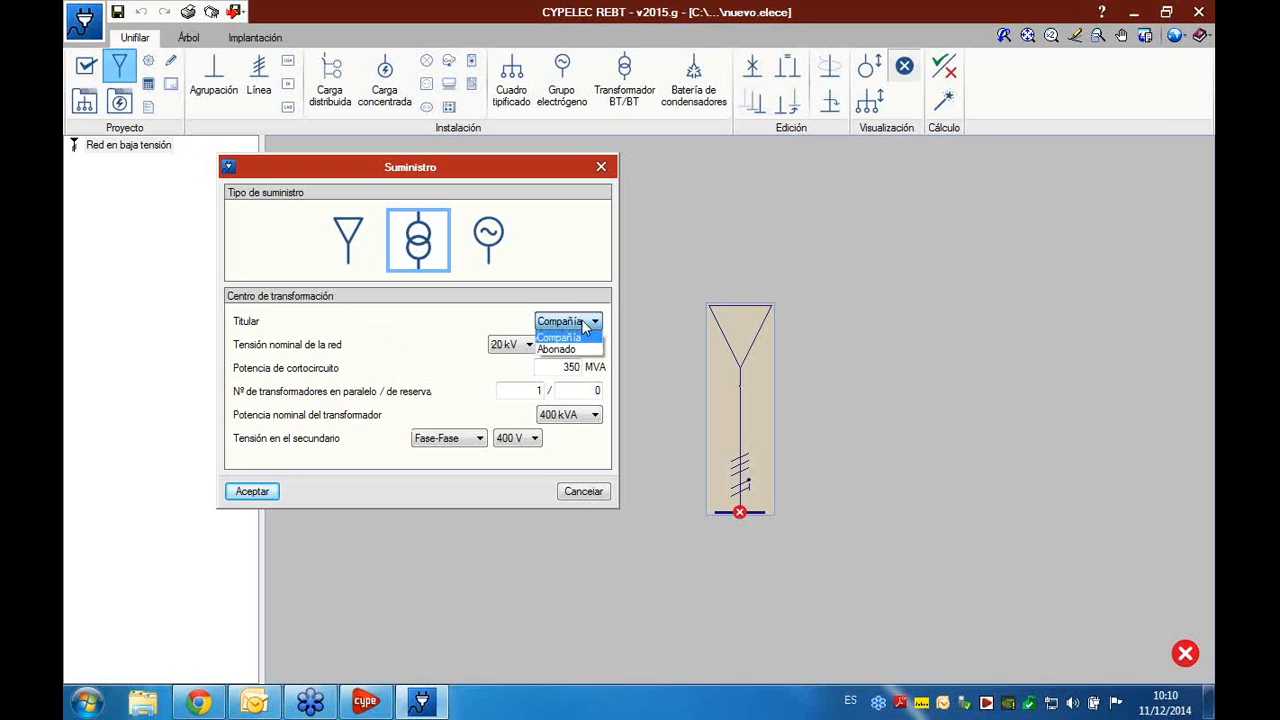
pyautogui.click(558, 349)
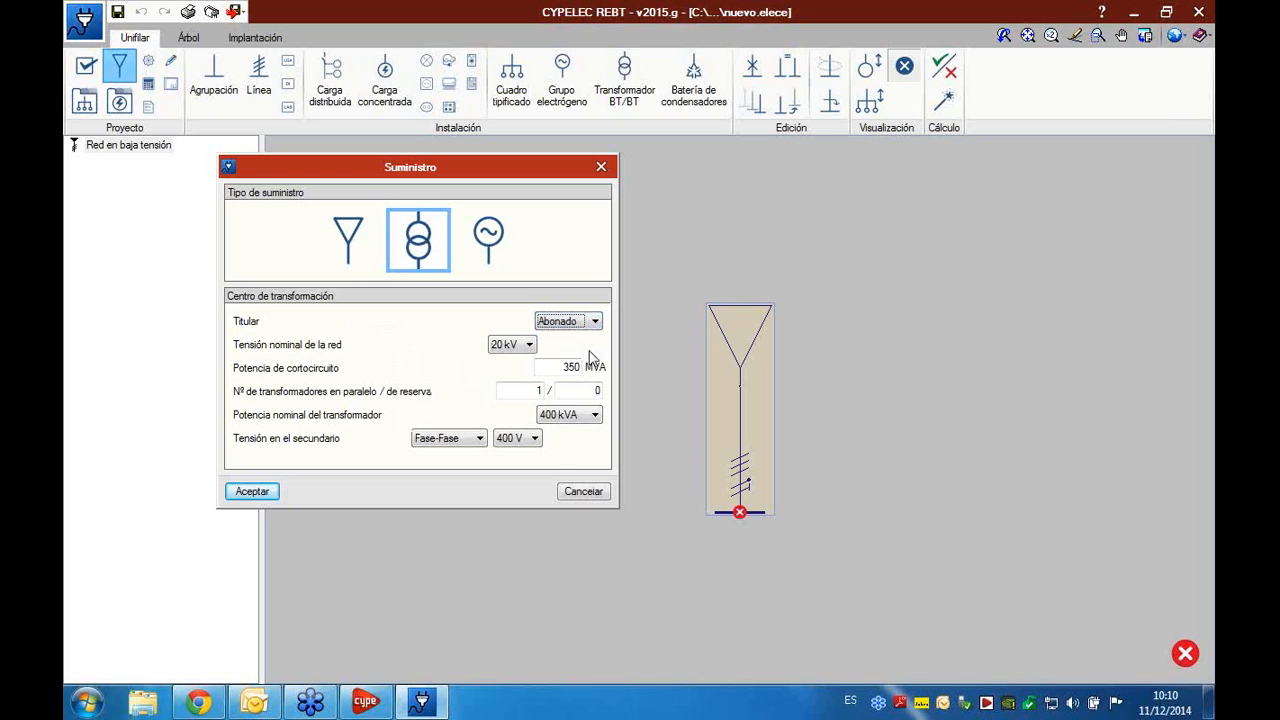
pyautogui.click(536, 347)
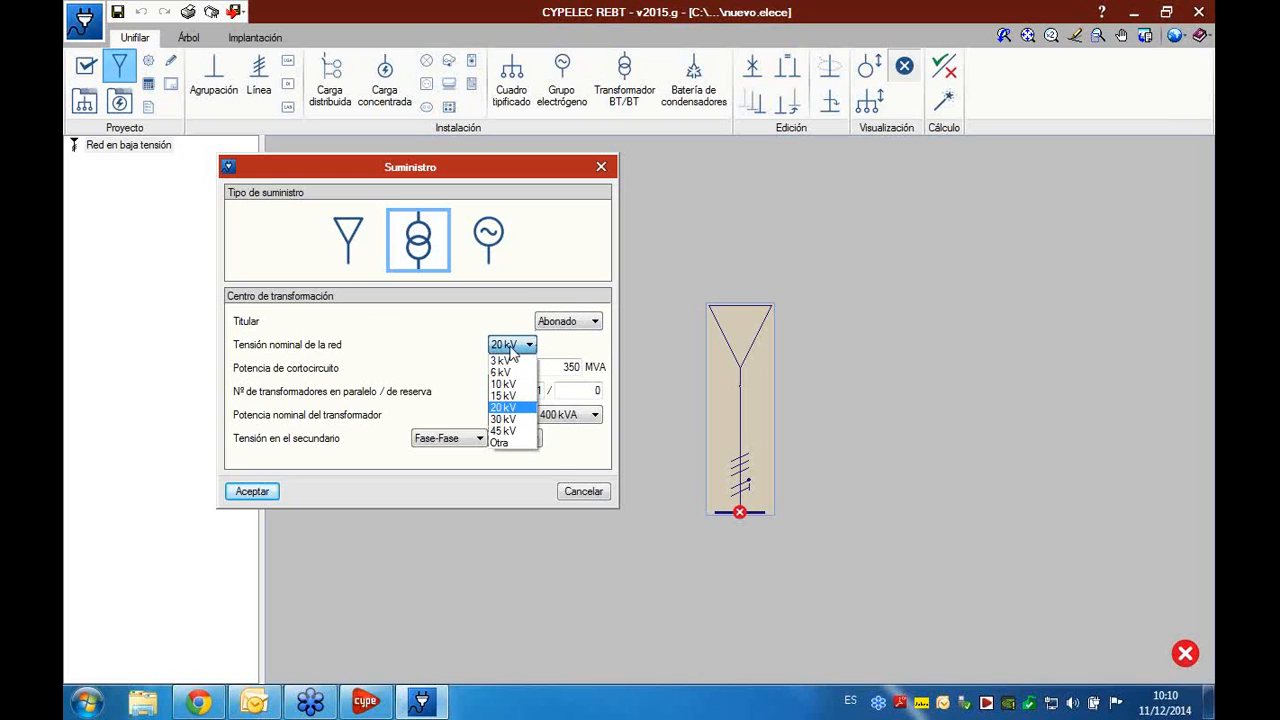
pyautogui.click(478, 353)
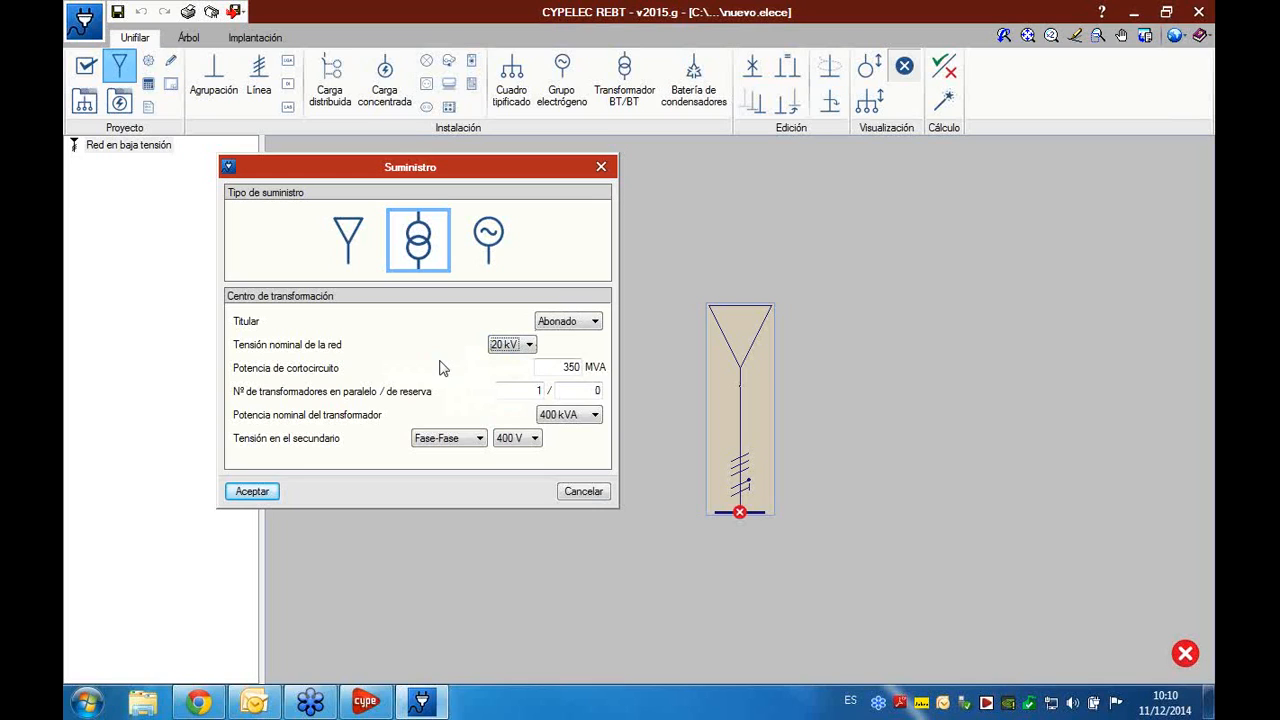
pyautogui.click(575, 419)
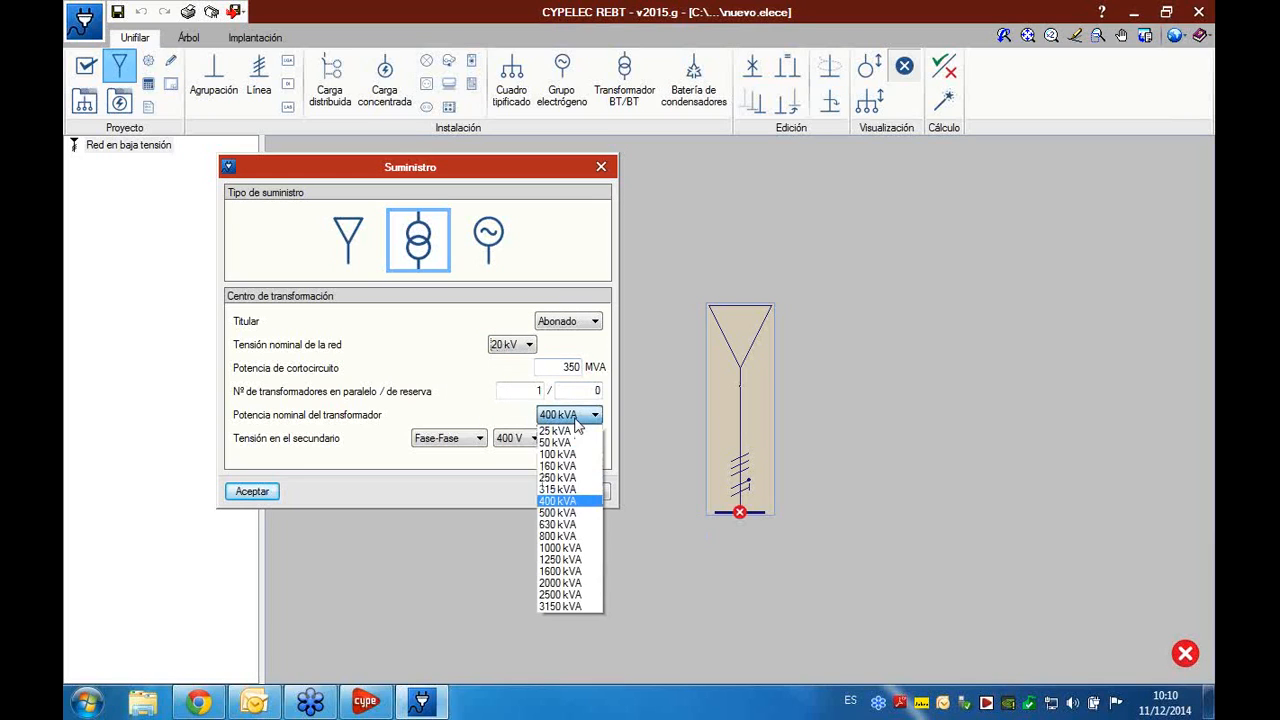
pyautogui.click(575, 419)
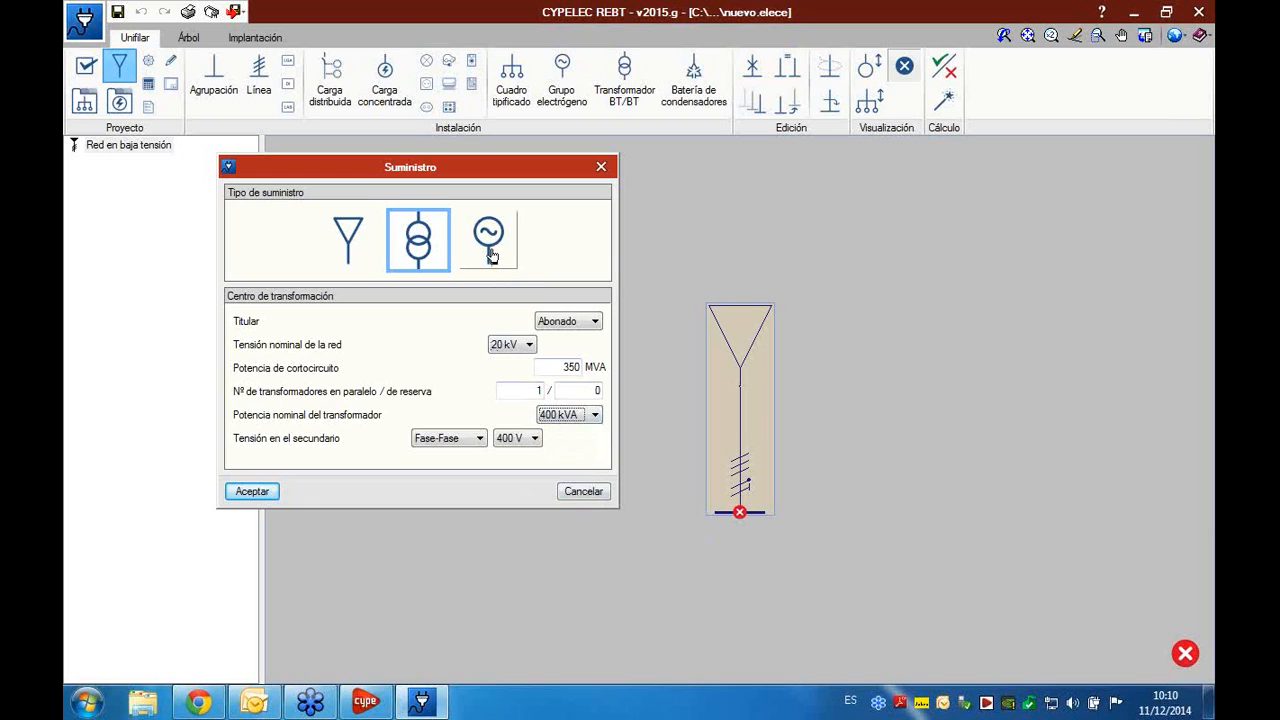
# - Examine the isolated generator supply's nominal power, power factor and nominal voltage options, then leave the supply settings without saving
pyautogui.click(491, 257)
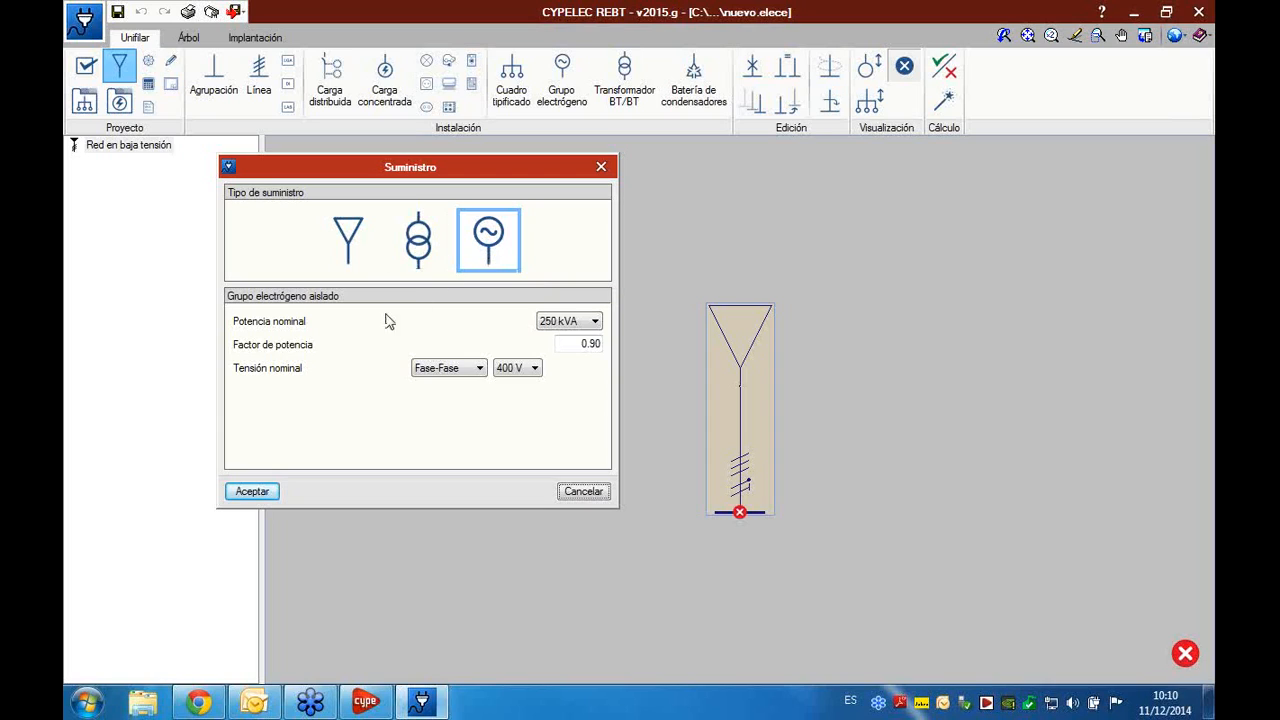
pyautogui.click(595, 324)
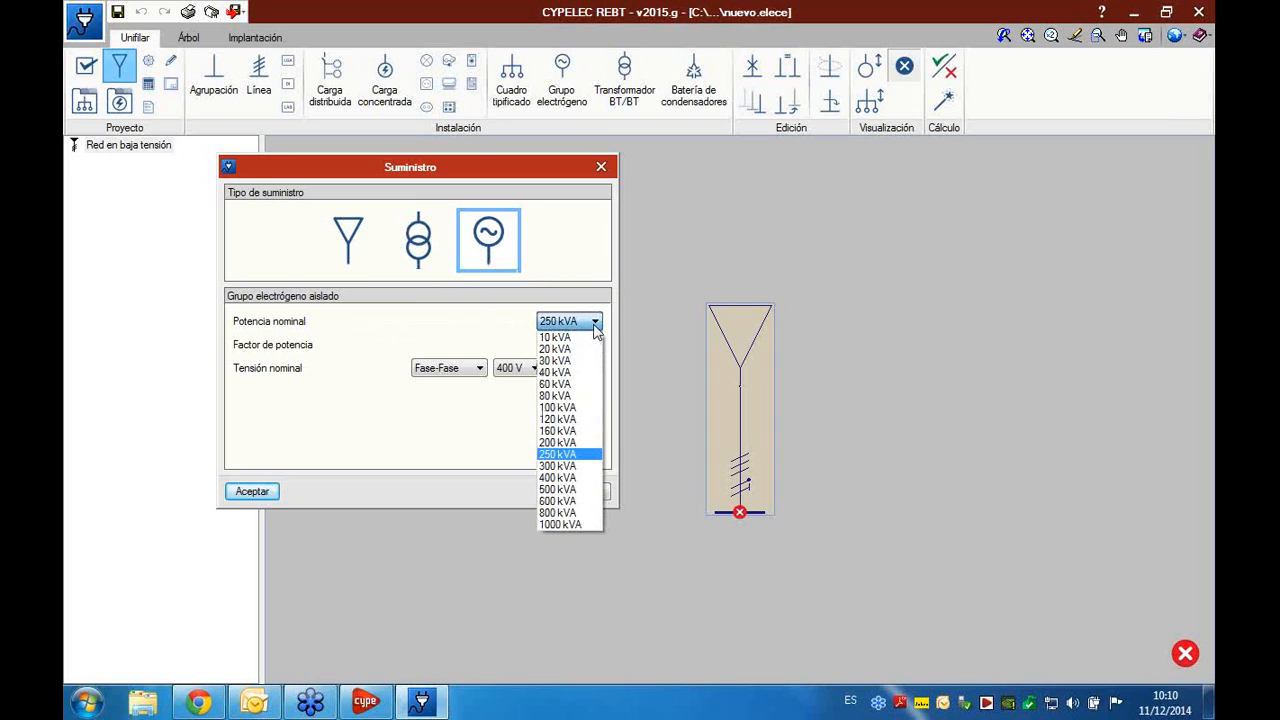
pyautogui.click(595, 326)
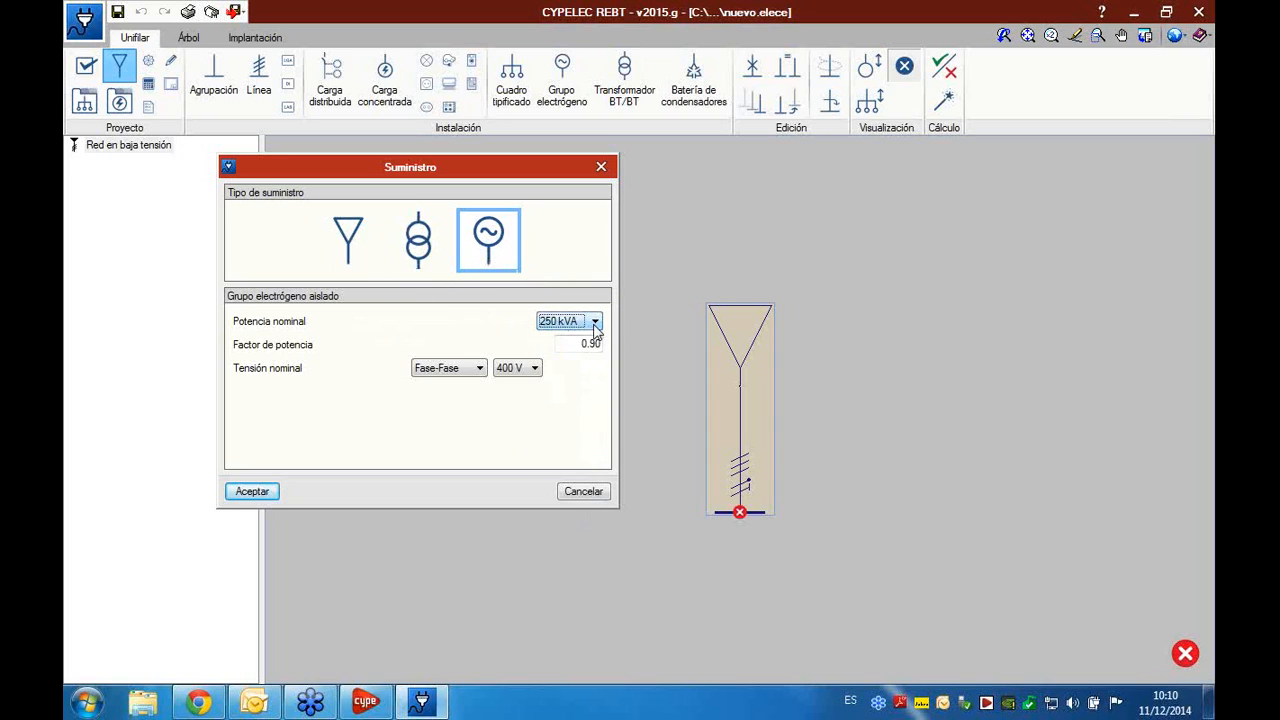
pyautogui.click(597, 344)
pyautogui.click(479, 370)
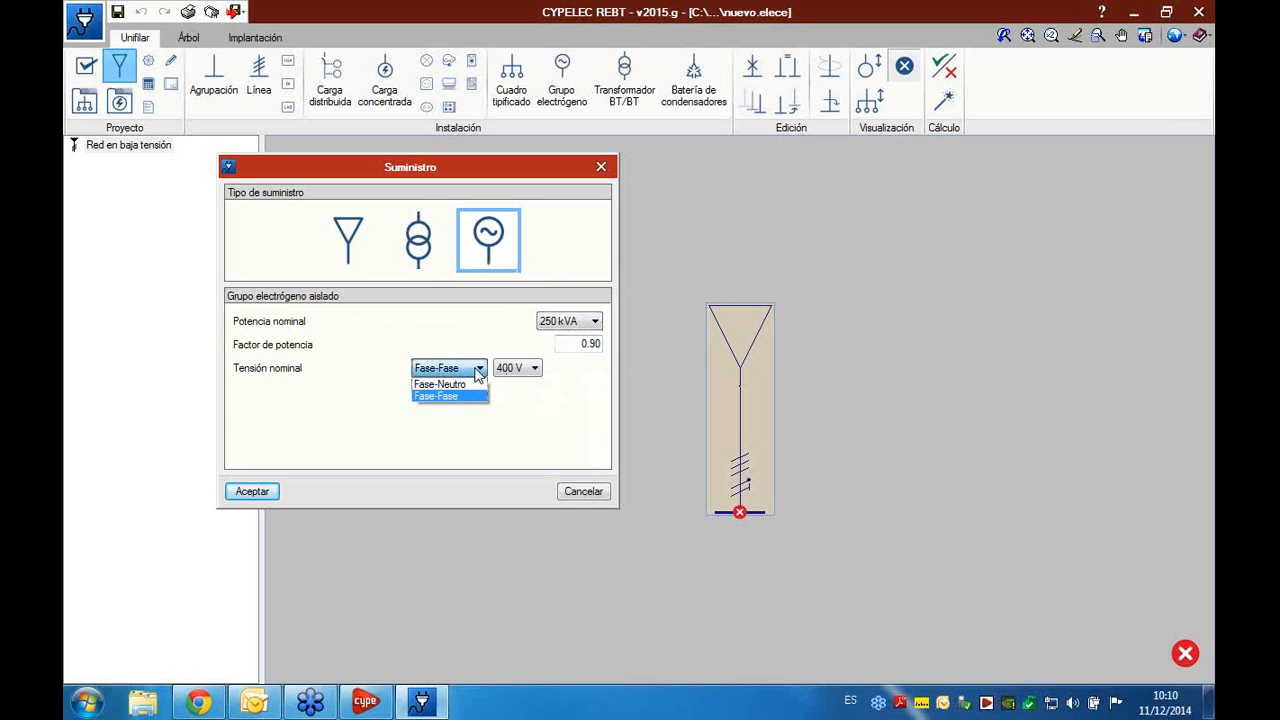
pyautogui.click(479, 370)
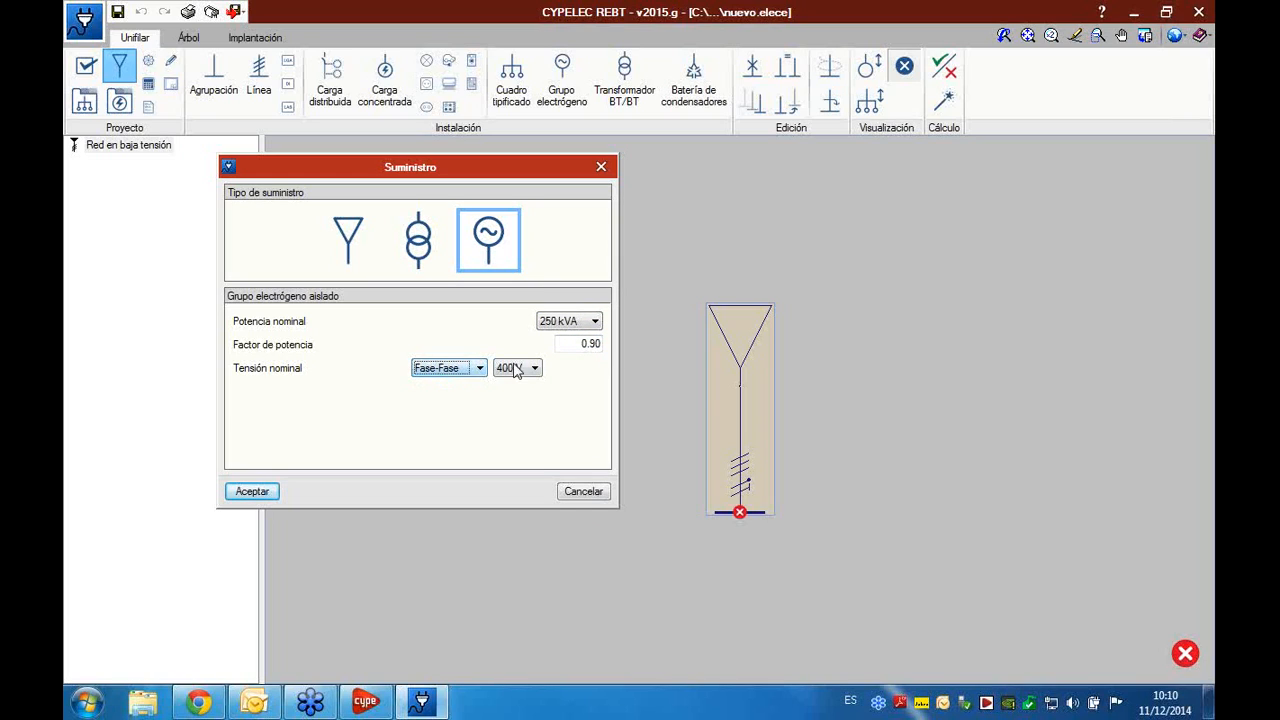
pyautogui.click(514, 370)
pyautogui.click(514, 369)
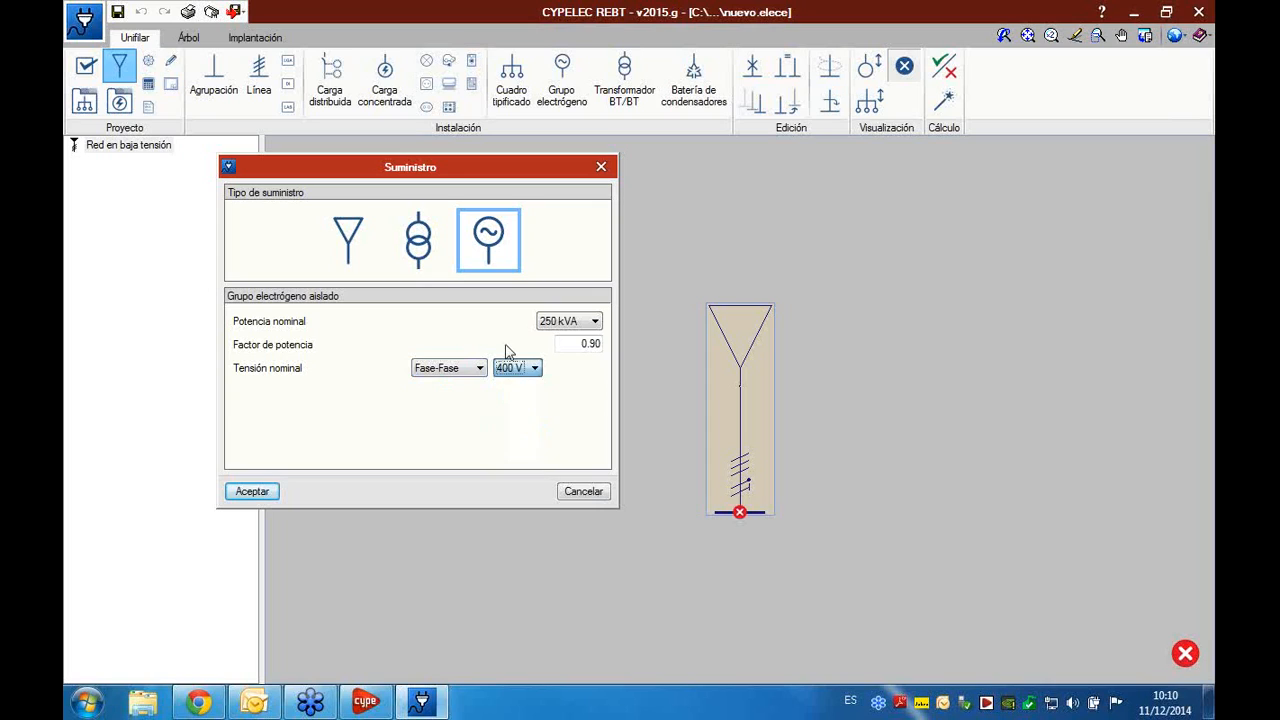
pyautogui.click(584, 491)
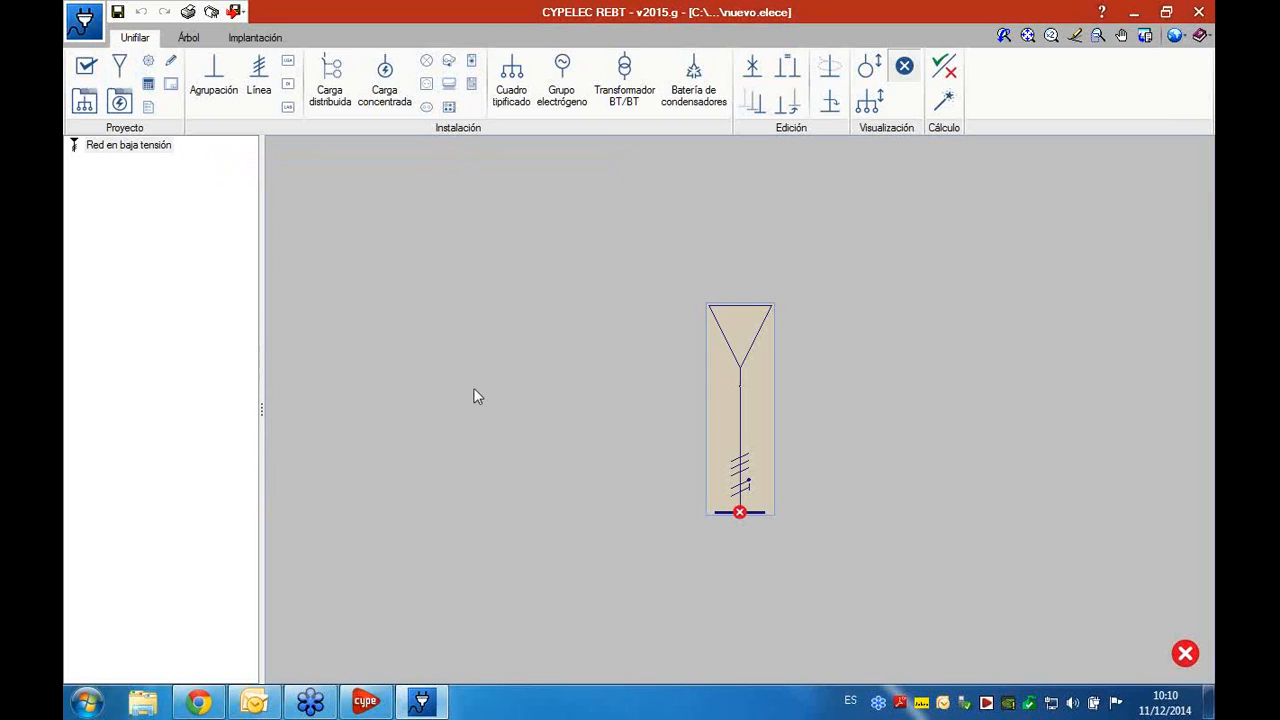
# - Create a typified panel by importing the predefined "Vivienda de electrificación básica, sin desdoble del circuito C4"
pyautogui.click(89, 101)
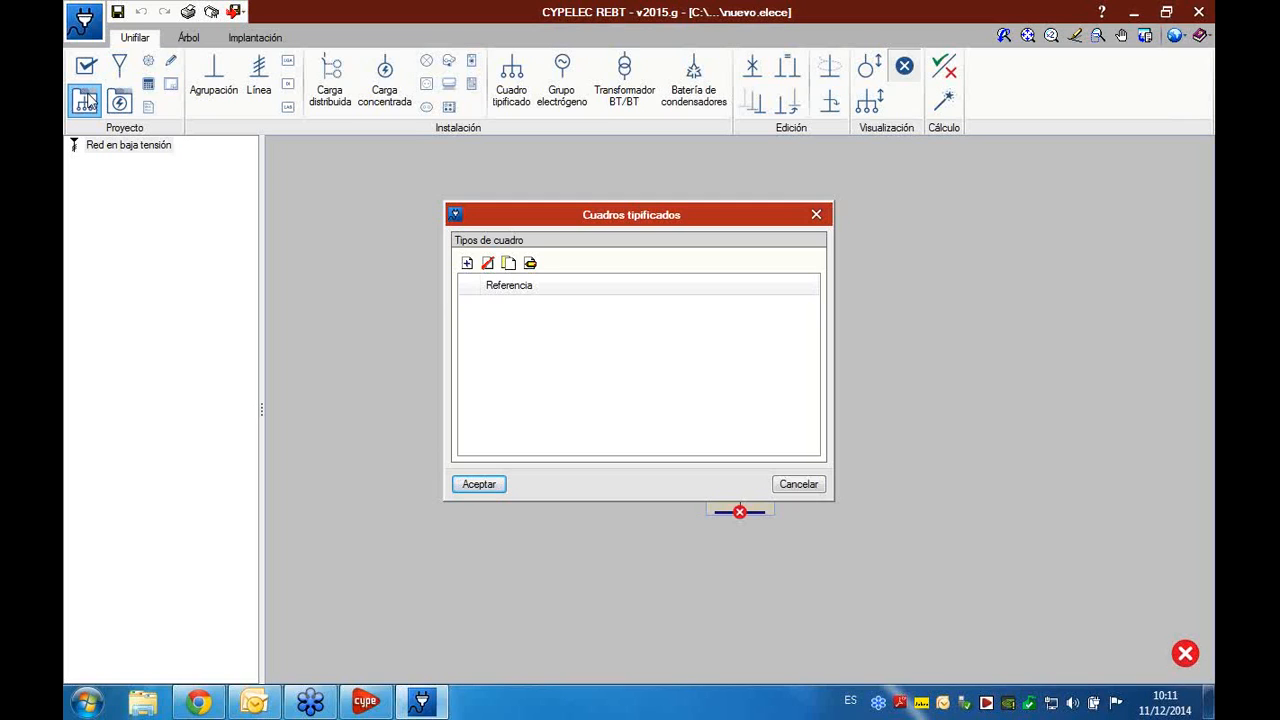
pyautogui.click(467, 263)
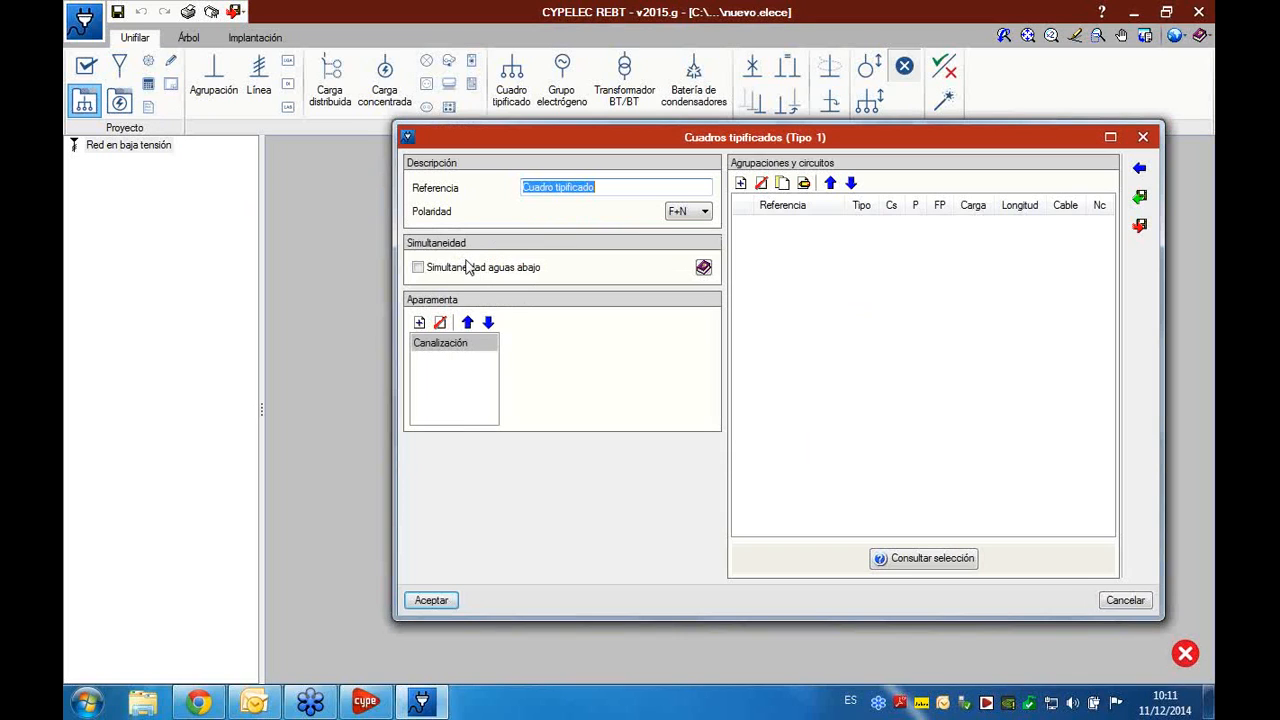
pyautogui.click(1140, 169)
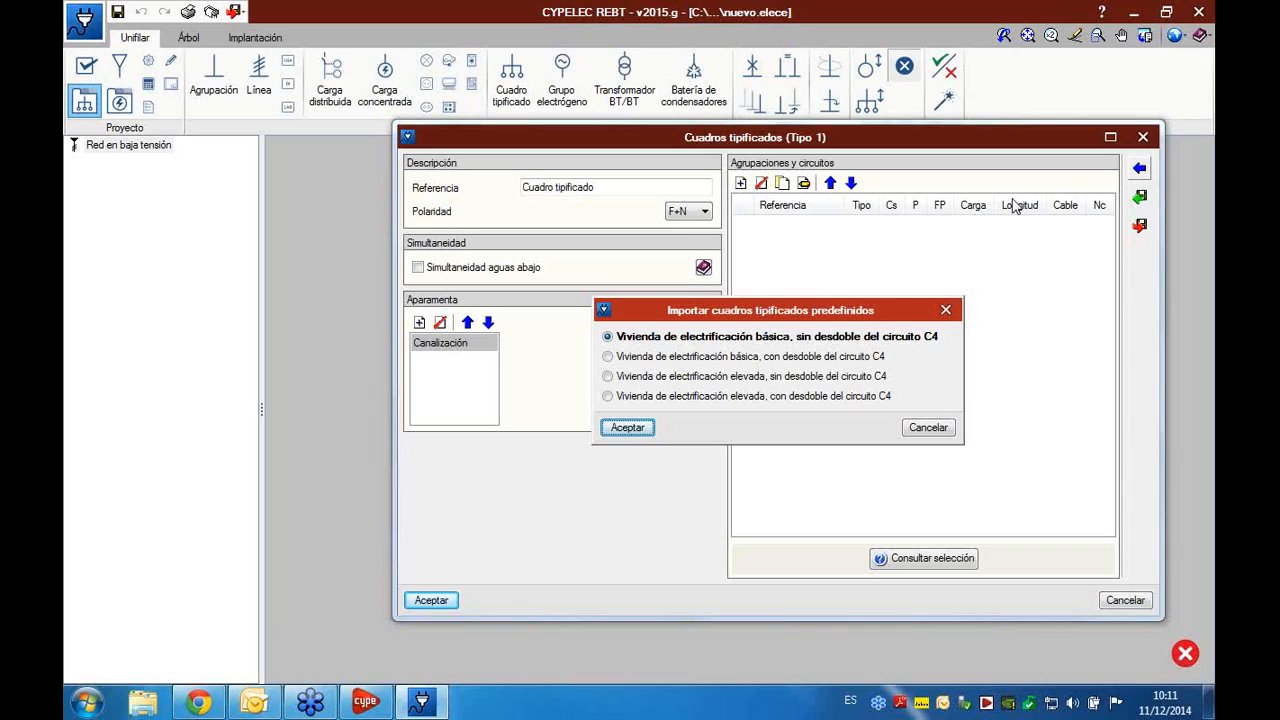
pyautogui.click(630, 427)
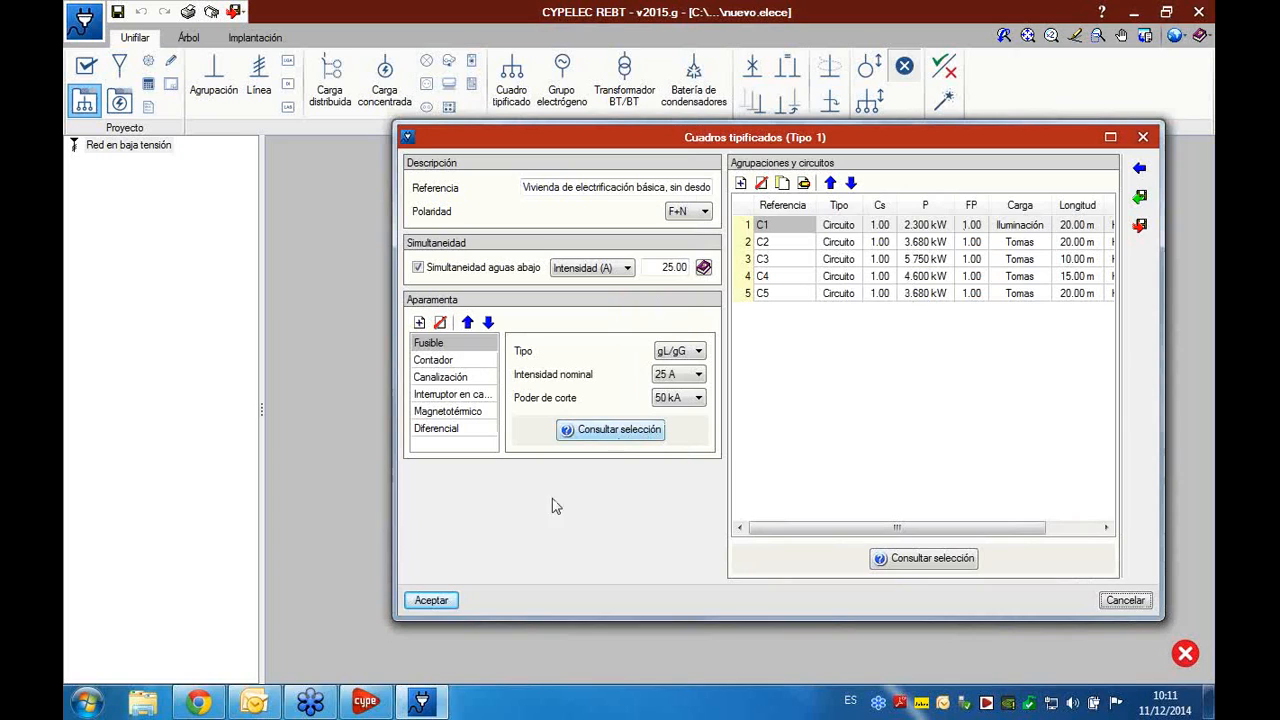
pyautogui.click(431, 600)
pyautogui.click(479, 484)
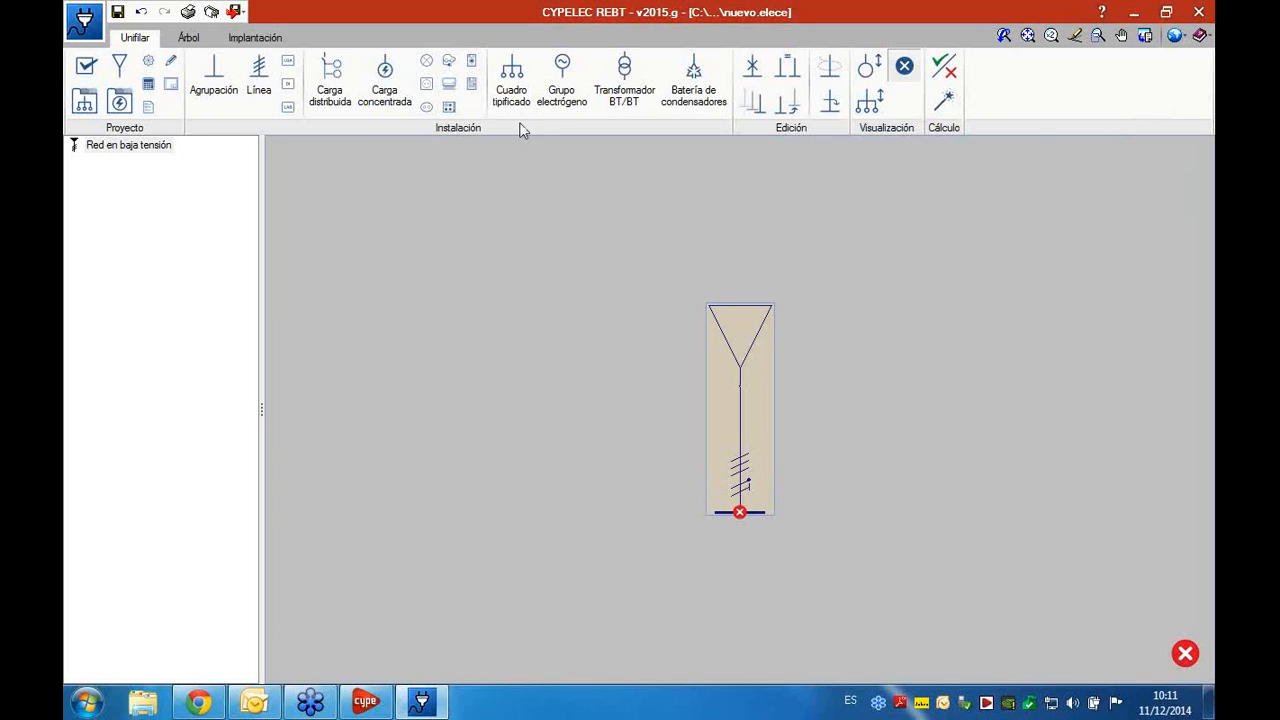
# - Start inserting a typified panel and define a second type from the predefined basic-electrification dwelling without splitting circuit C4
pyautogui.click(511, 95)
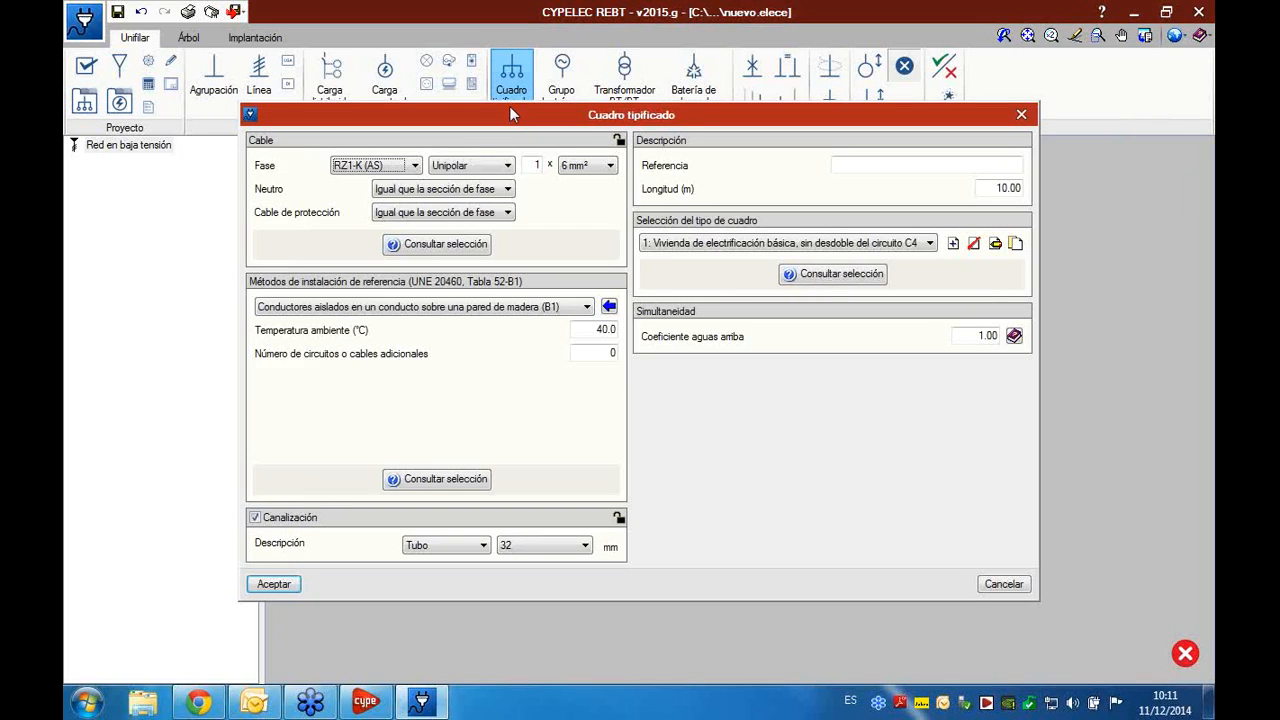
pyautogui.click(953, 243)
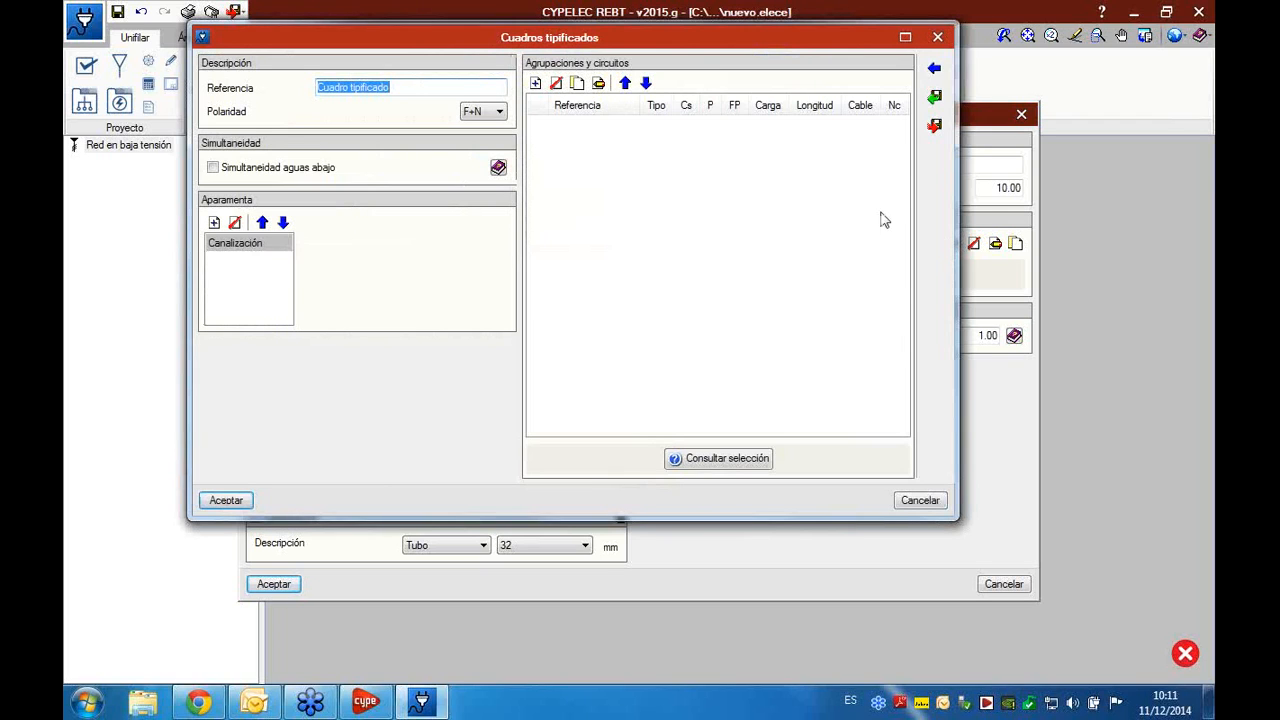
pyautogui.click(934, 68)
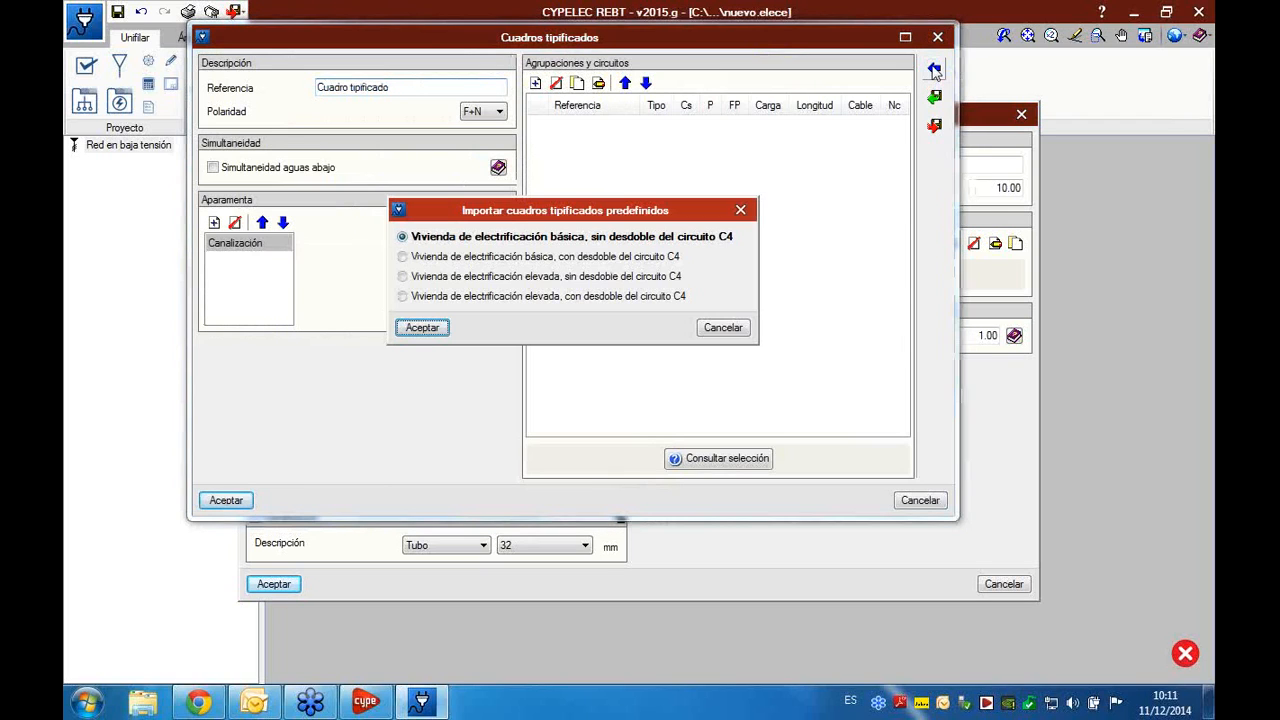
pyautogui.click(425, 330)
pyautogui.click(218, 502)
# - Place the typified panel on the busbar below the low-voltage supply and end the insertion
pyautogui.click(274, 584)
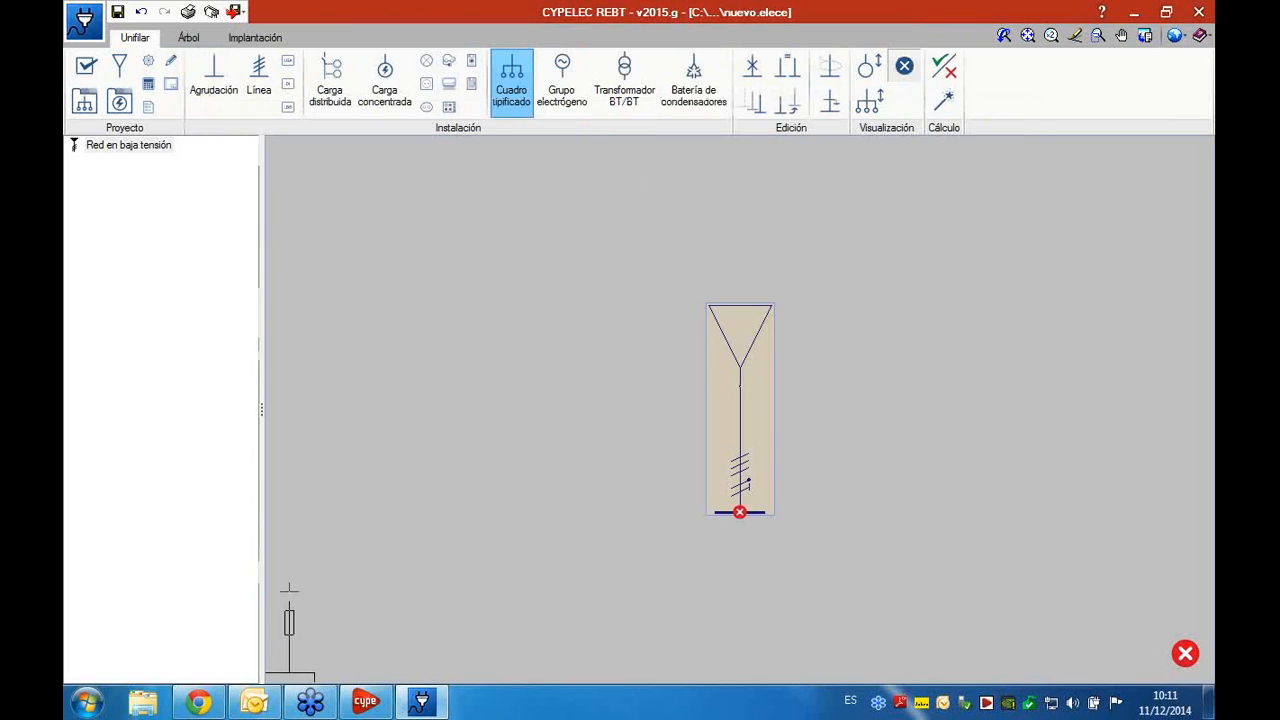
pyautogui.click(722, 510)
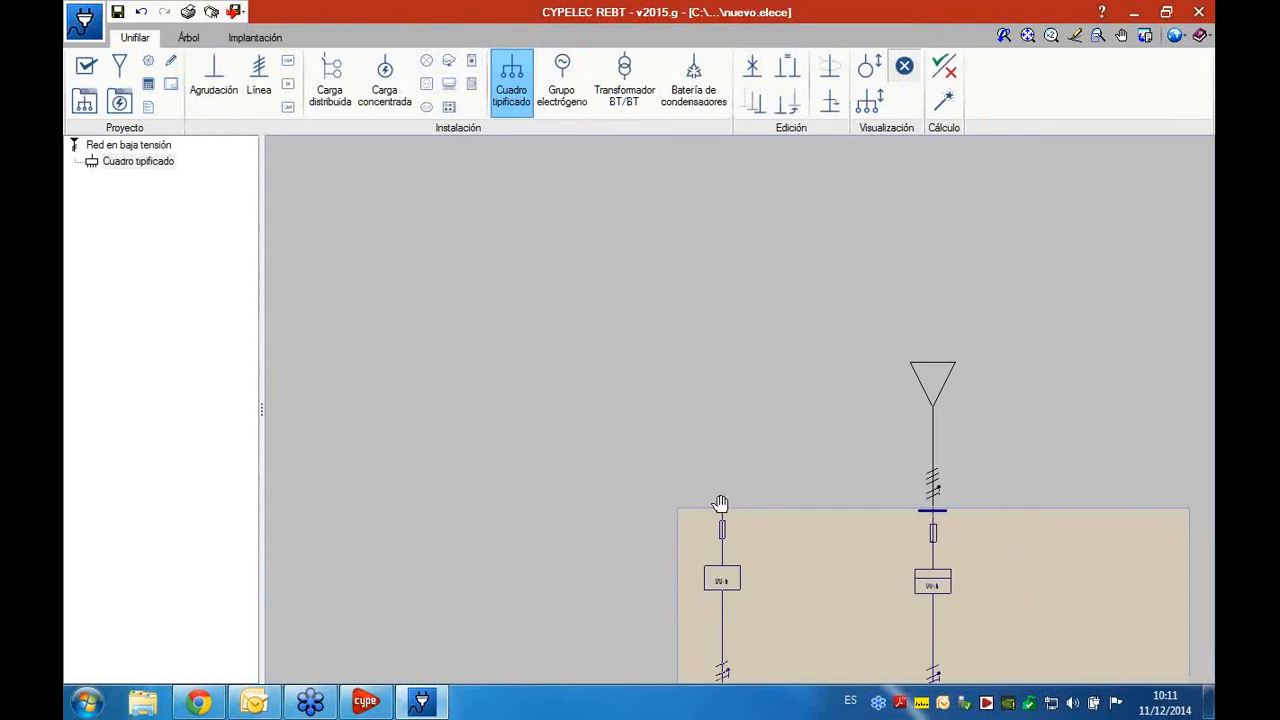
pyautogui.scroll(-5, 593, 332)
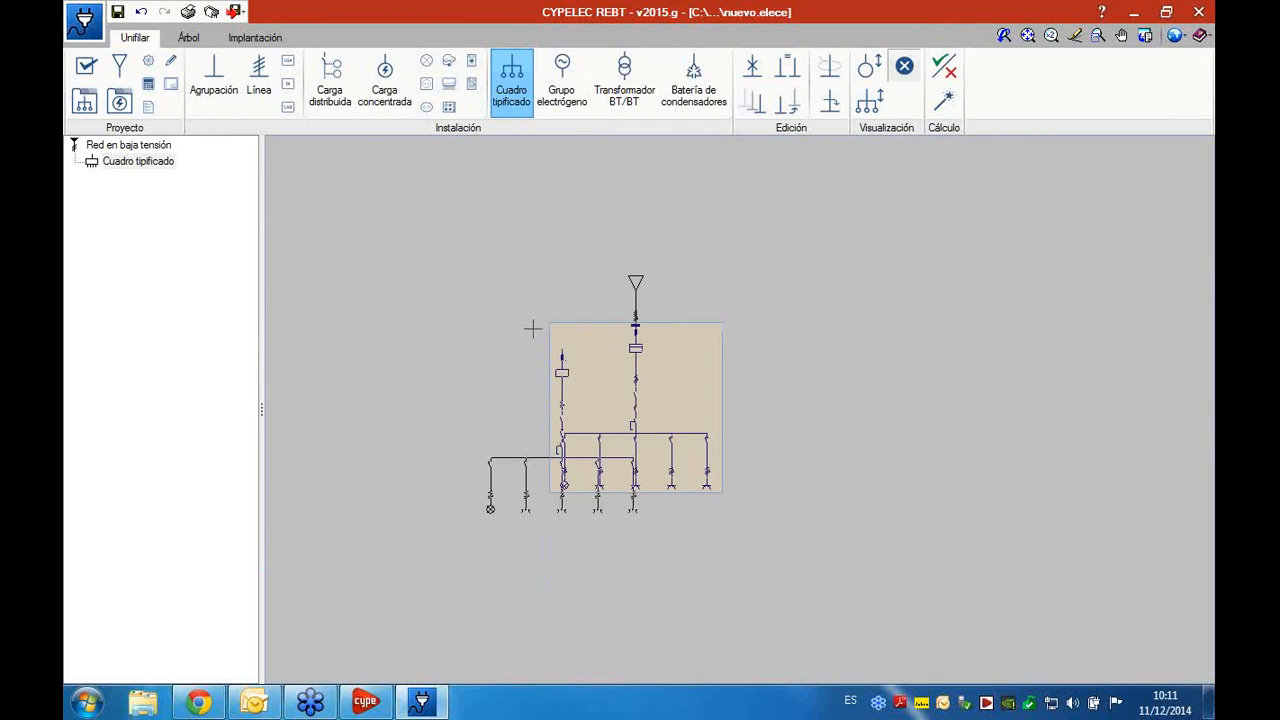
pyautogui.rightClick(425, 291)
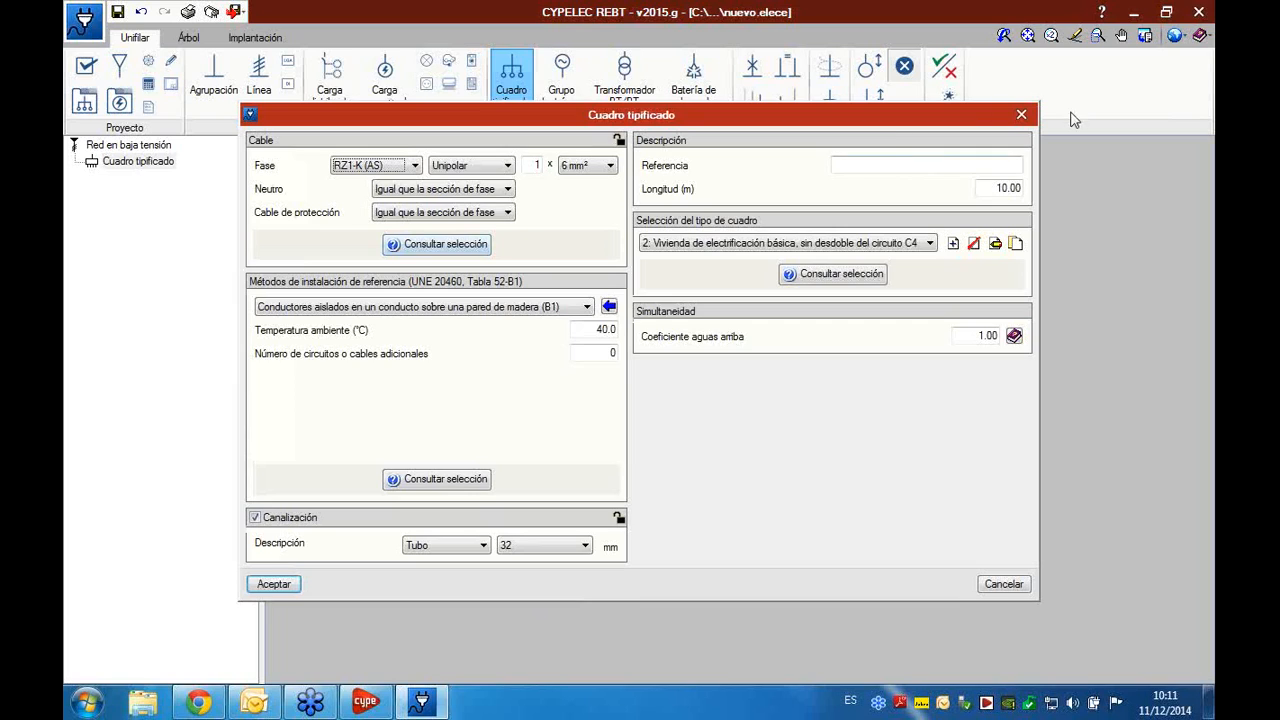
pyautogui.click(1021, 114)
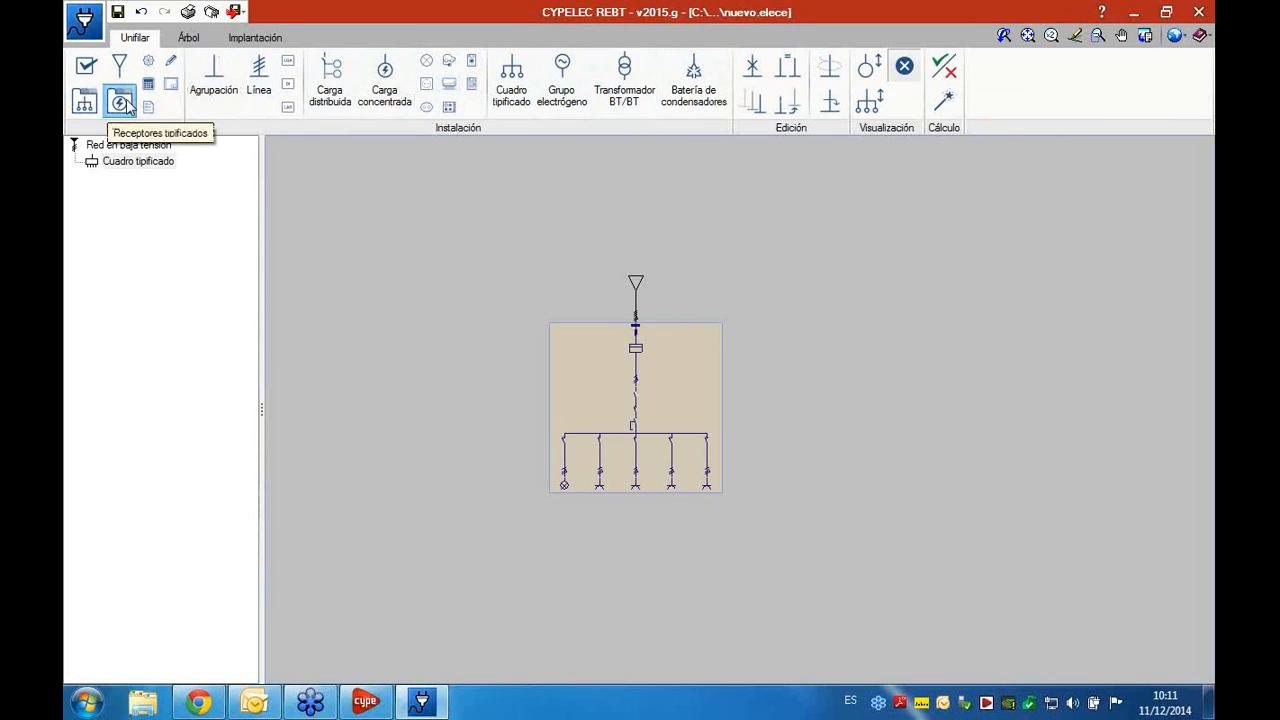
# - Look at the project's list of typified receivers, then close it without adding any
pyautogui.click(121, 103)
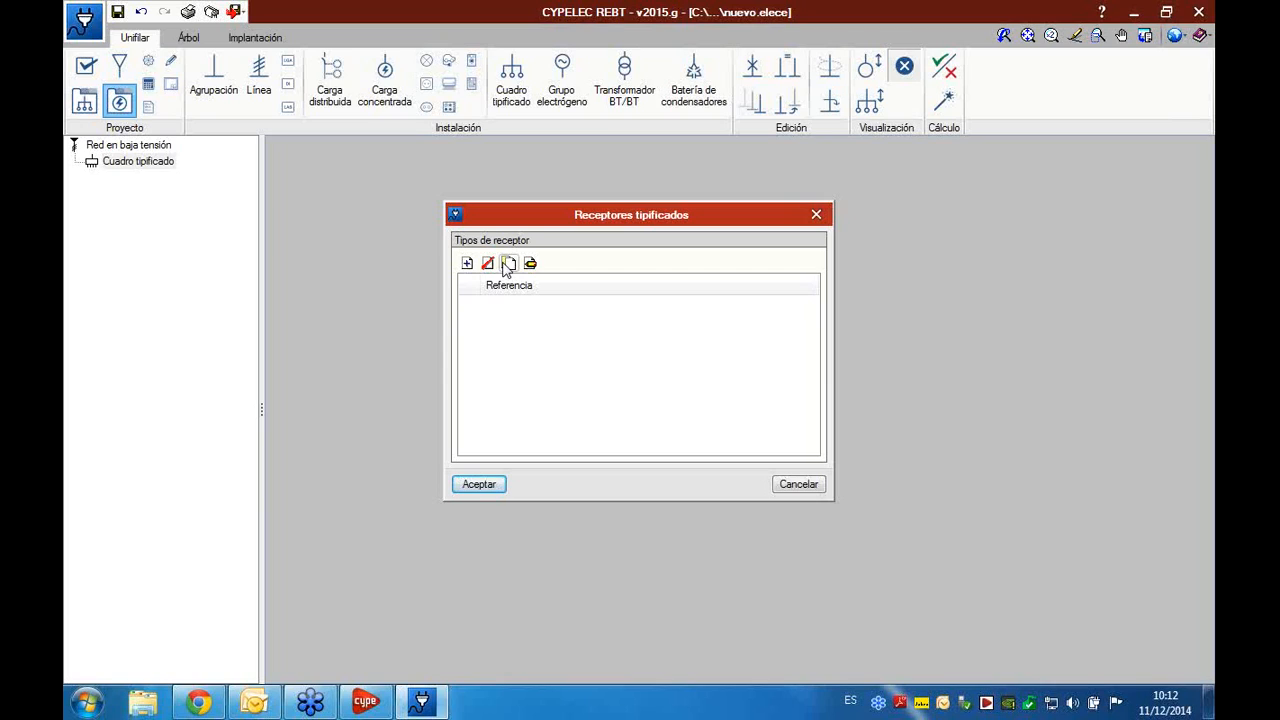
pyautogui.click(816, 214)
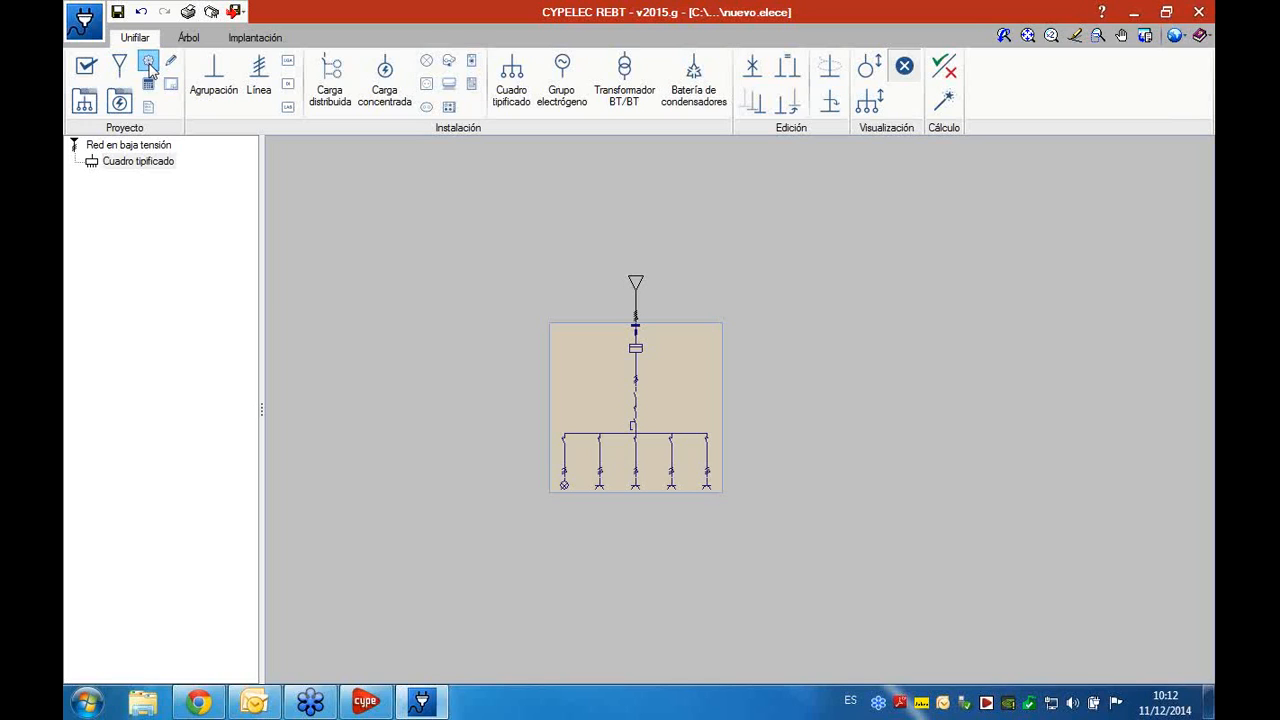
# - Examine the project configuration's current calculation options and try the Propiedades cable description before returning it to Familia
pyautogui.click(148, 64)
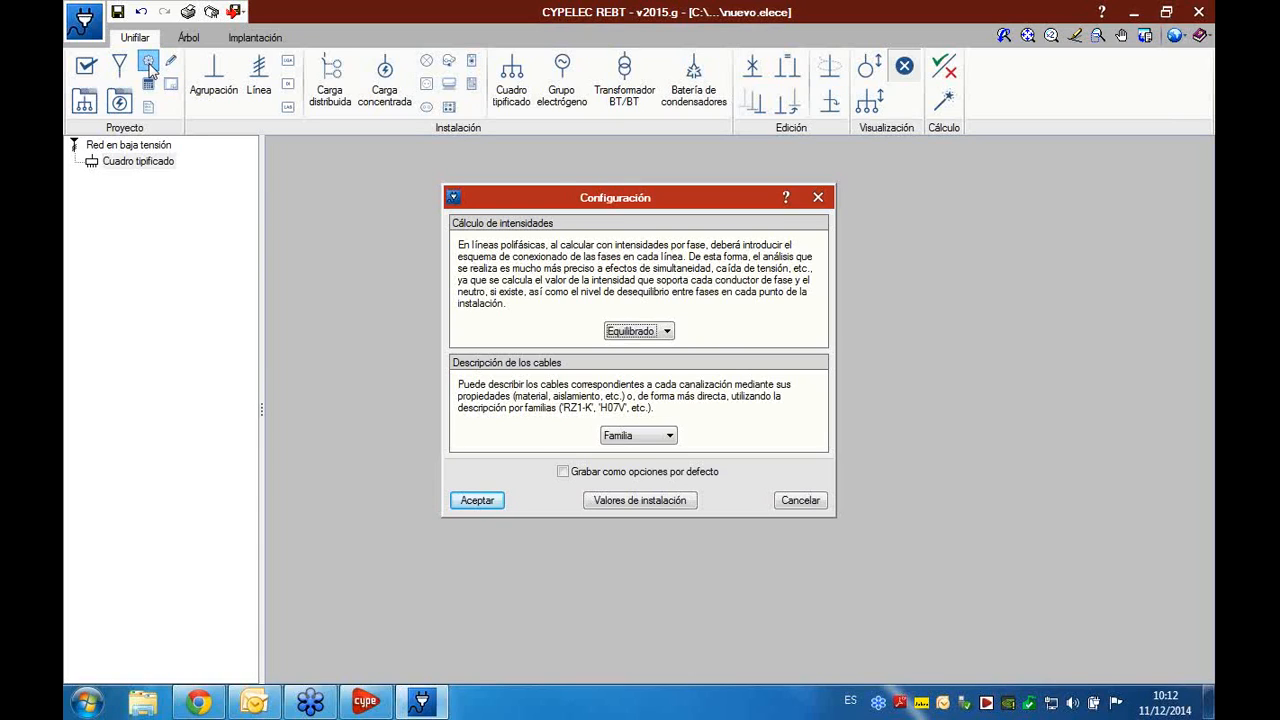
pyautogui.click(666, 332)
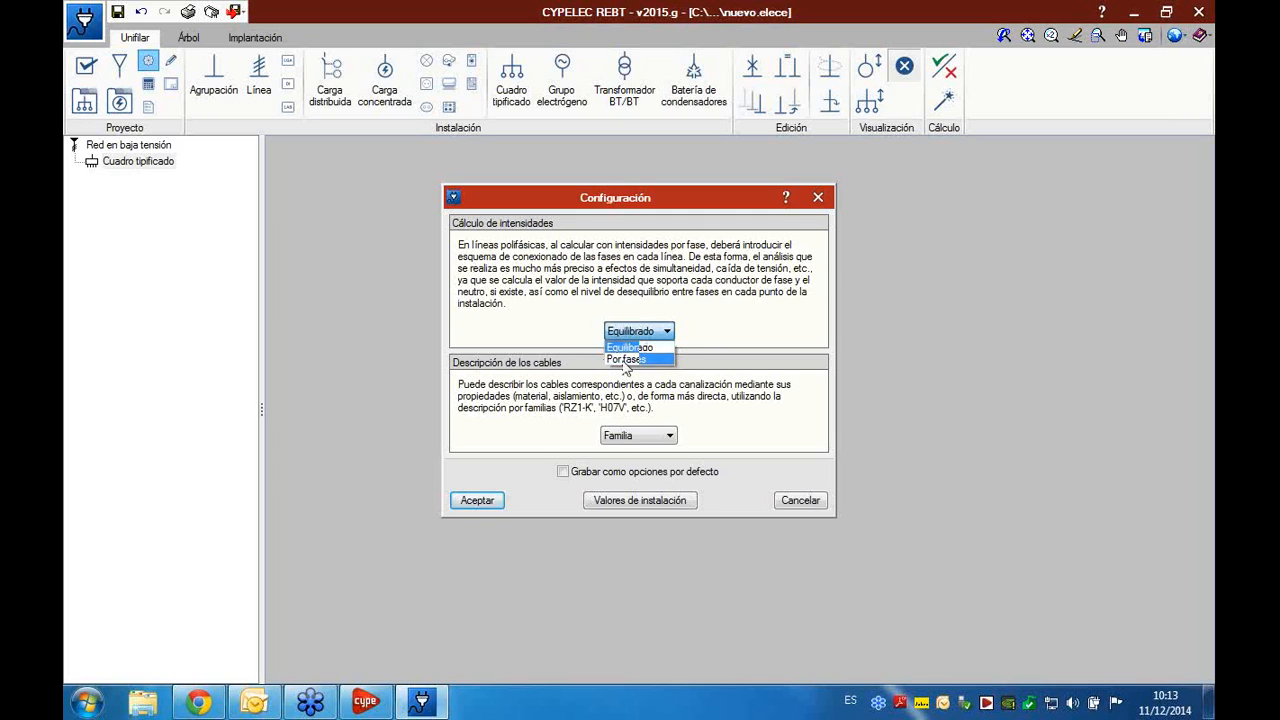
pyautogui.click(705, 314)
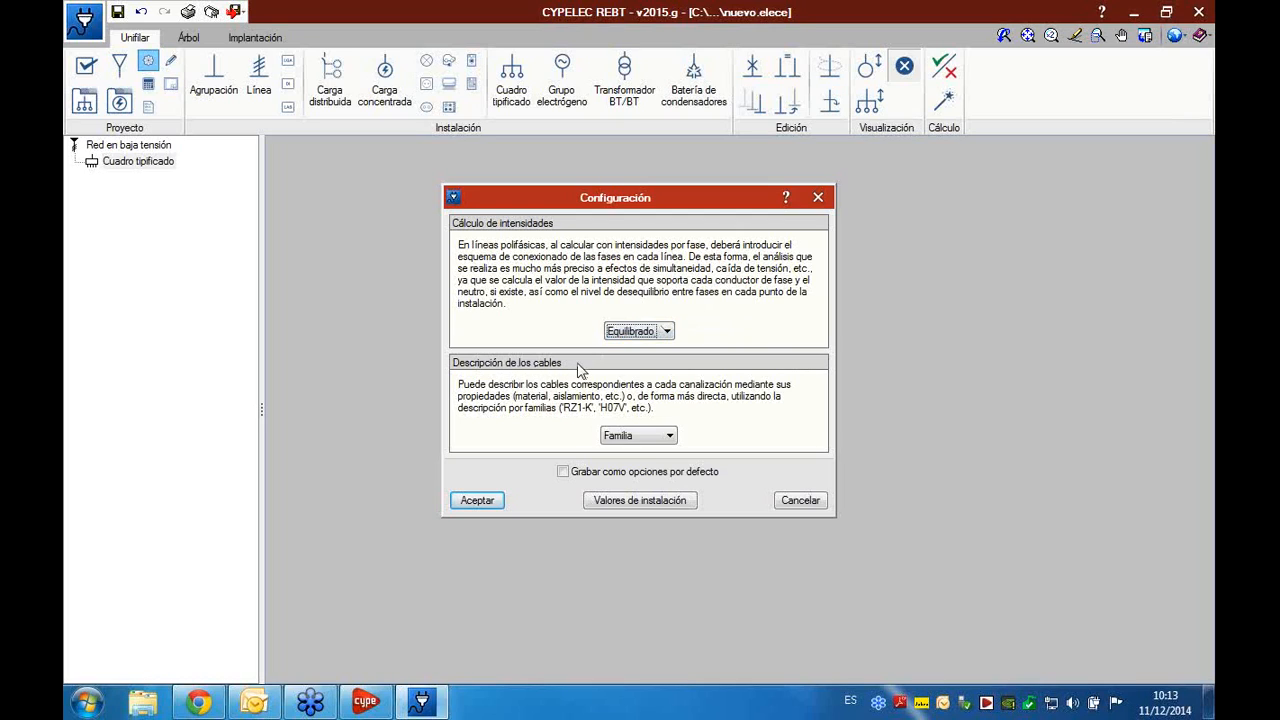
pyautogui.click(672, 437)
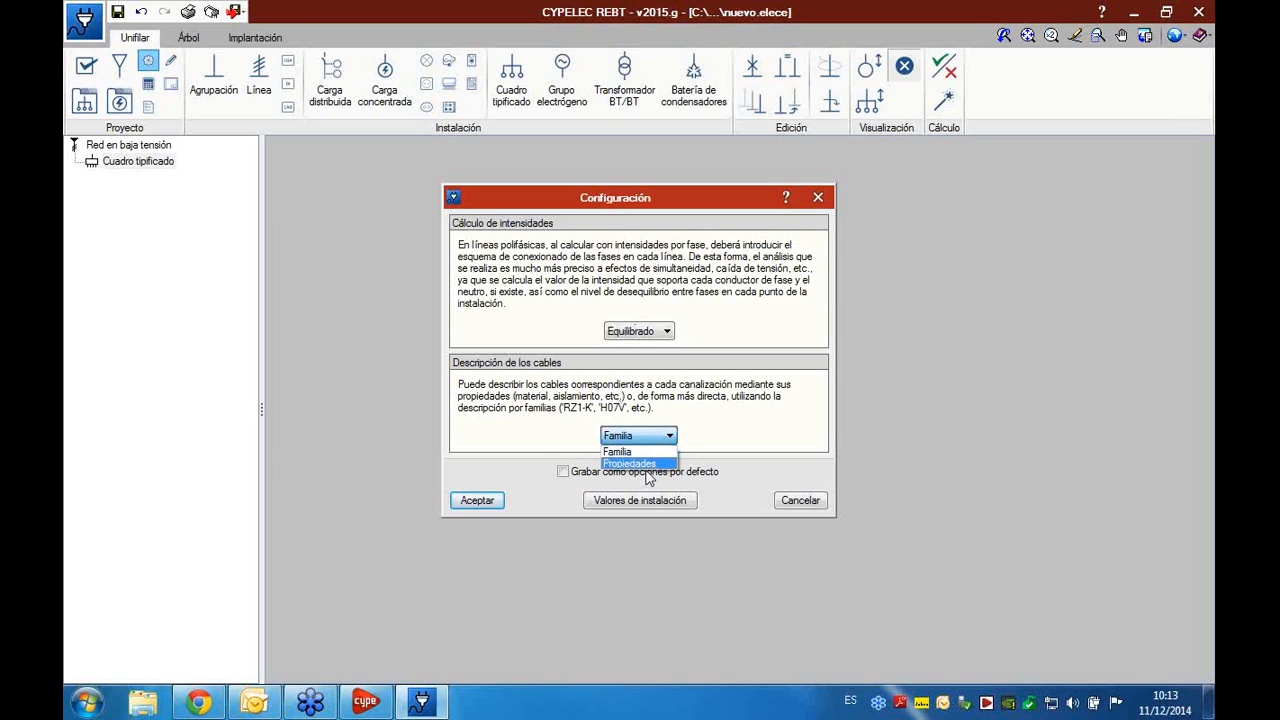
pyautogui.click(645, 463)
pyautogui.click(670, 437)
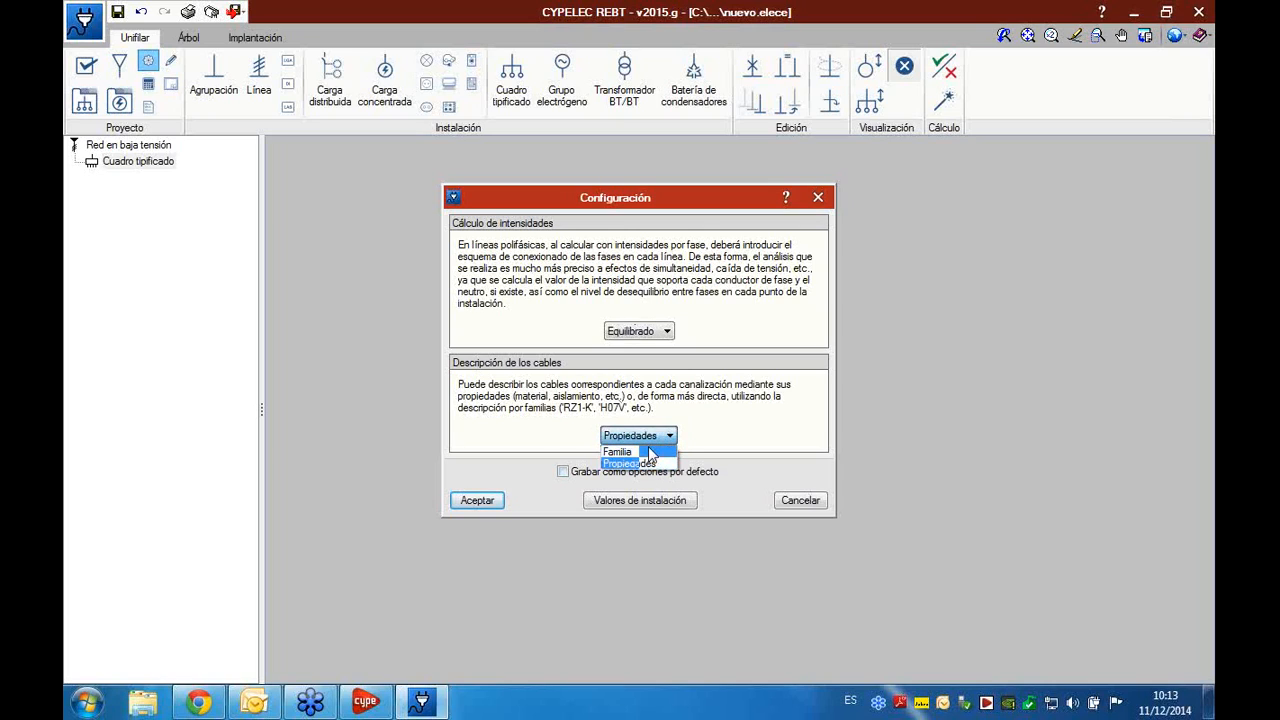
pyautogui.click(648, 452)
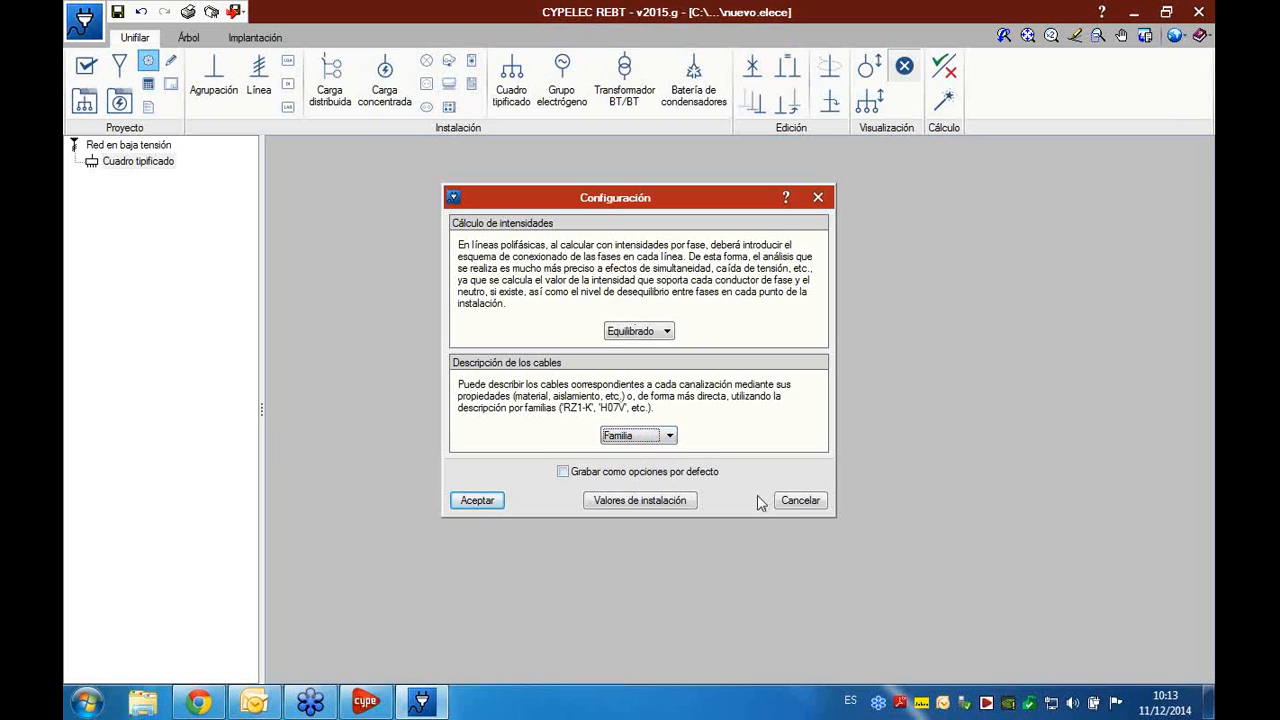
# - Close the configuration unchanged and examine the calculation options for the contact voltage limit and cable leakage capacity, leaving them as they are
pyautogui.click(800, 500)
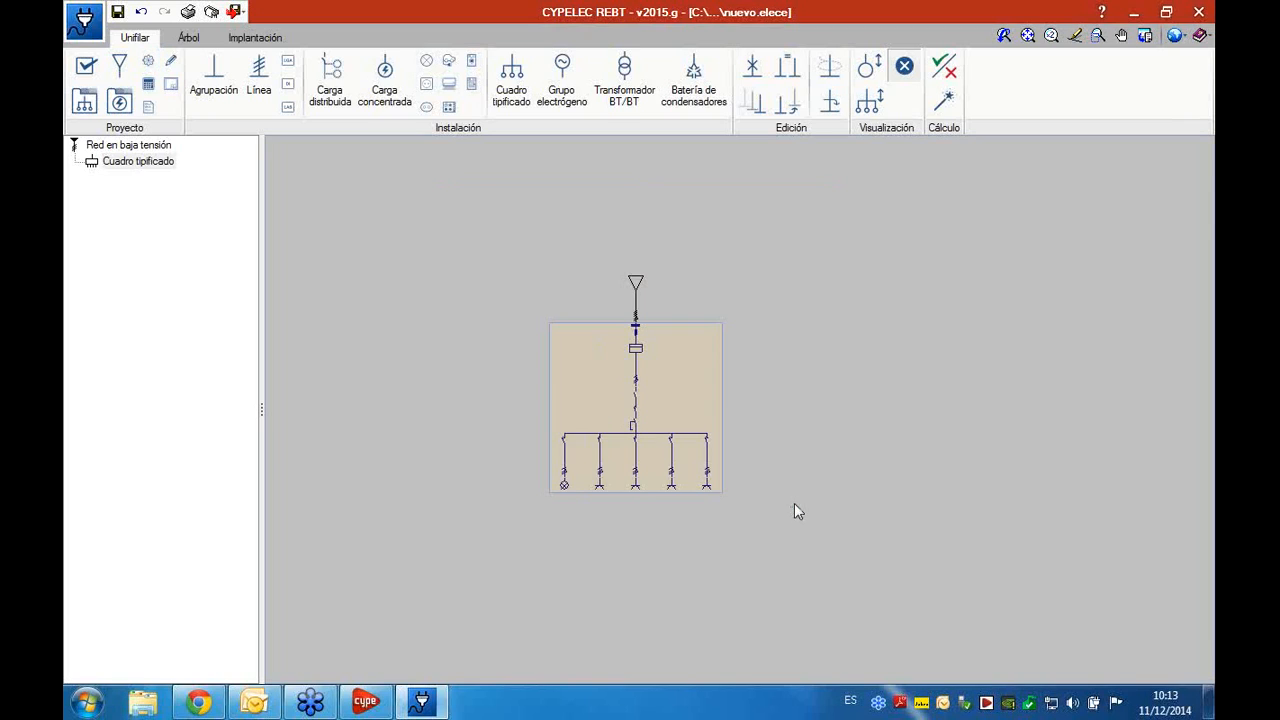
pyautogui.click(155, 90)
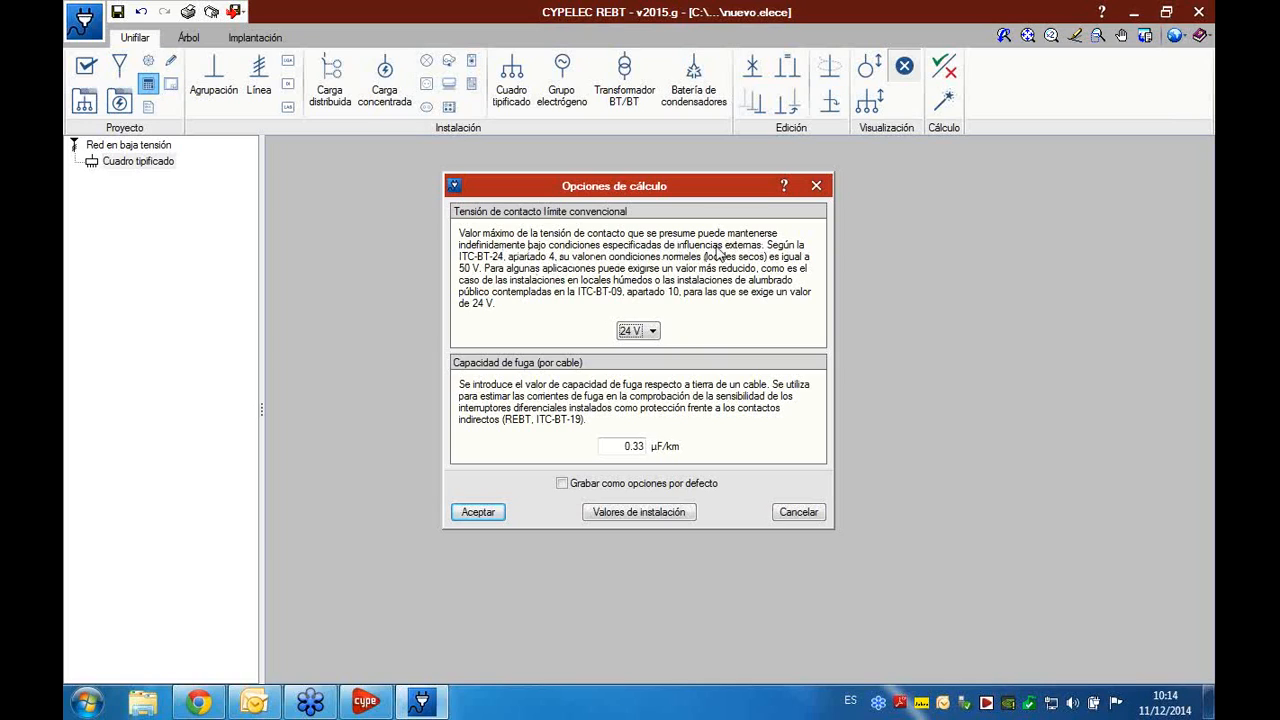
pyautogui.click(653, 332)
pyautogui.click(657, 345)
pyautogui.click(636, 446)
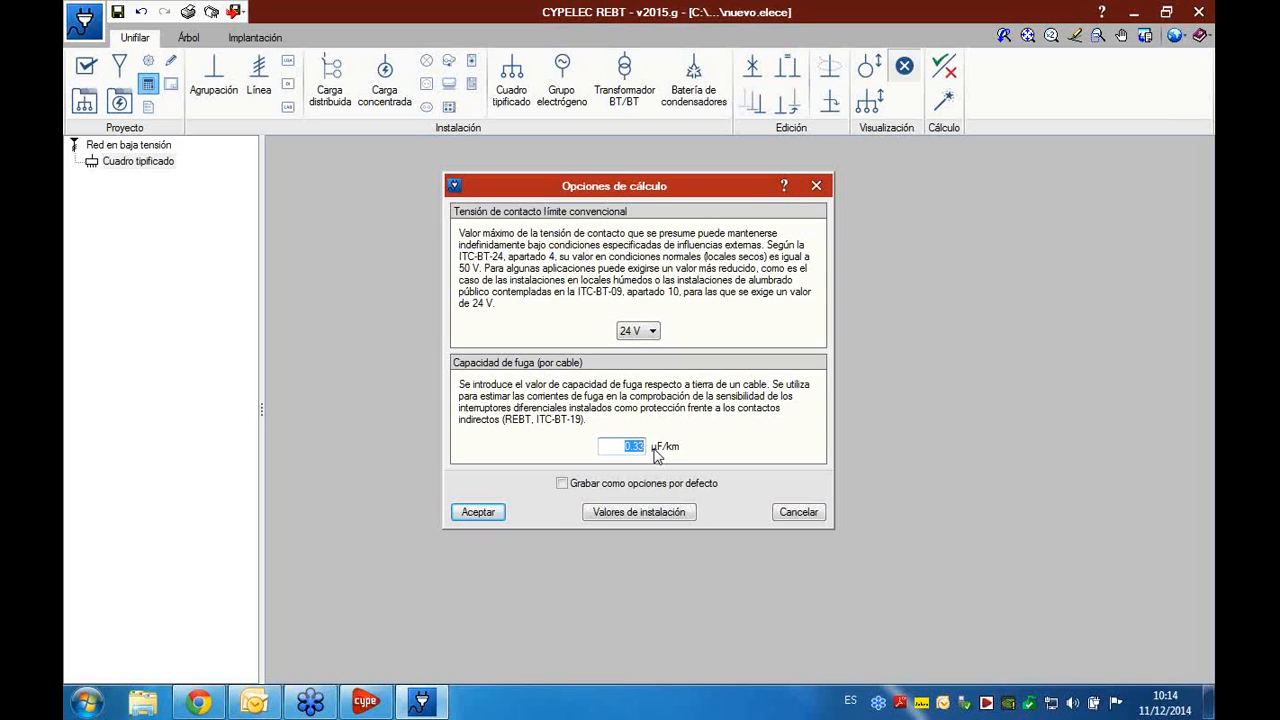
pyautogui.click(816, 186)
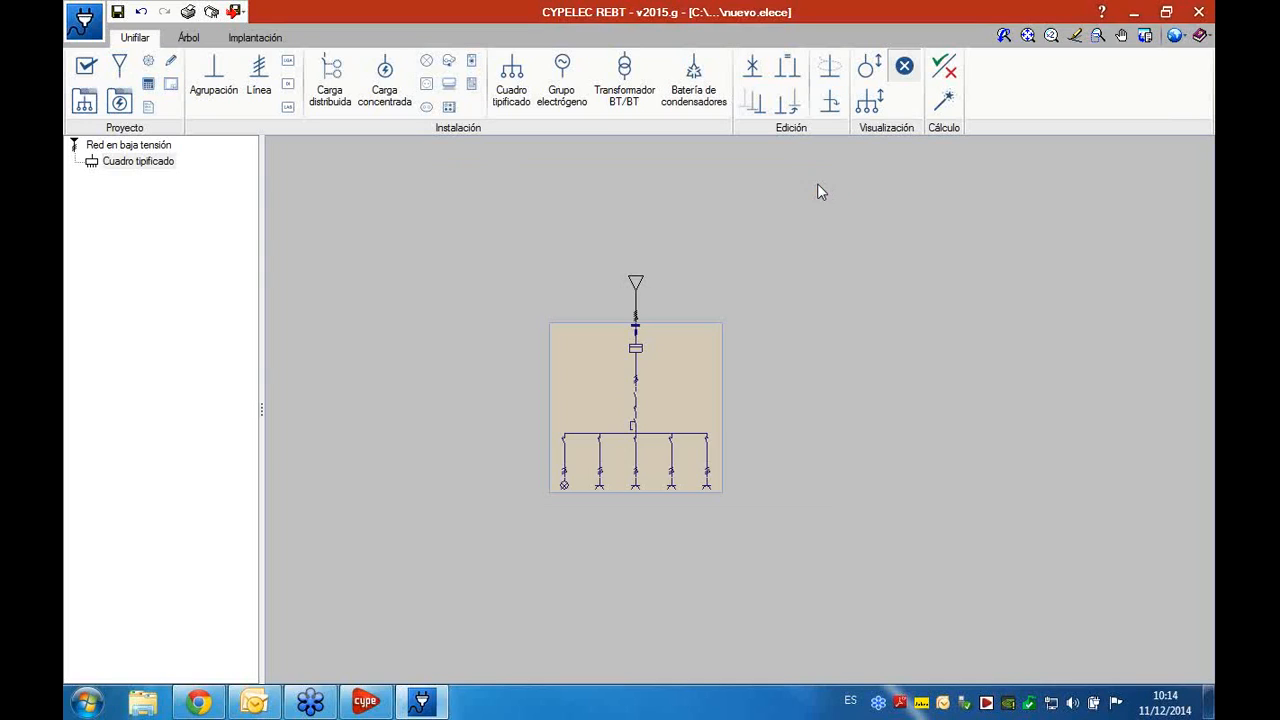
# - Turn on Impedancias among the results shown over lines, accept, and check the information for the supply line's Canalización
pyautogui.click(150, 107)
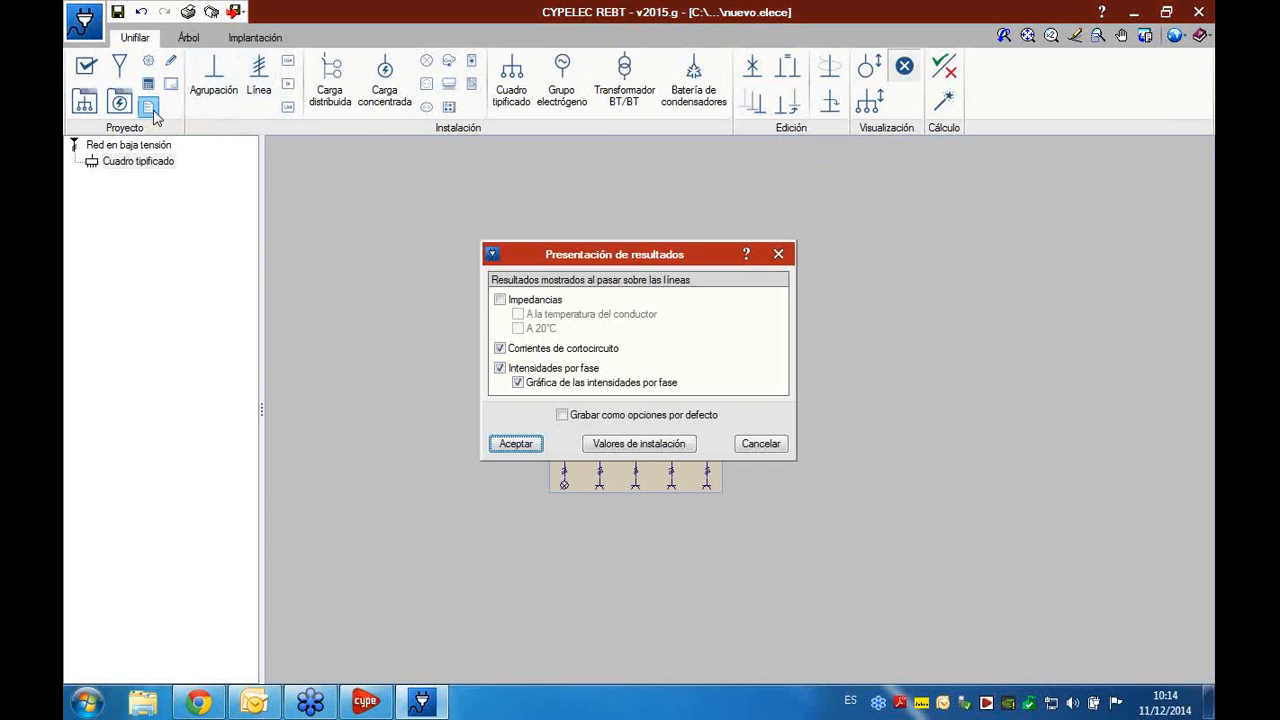
pyautogui.moveTo(600, 256); pyautogui.dragTo(862, 259)
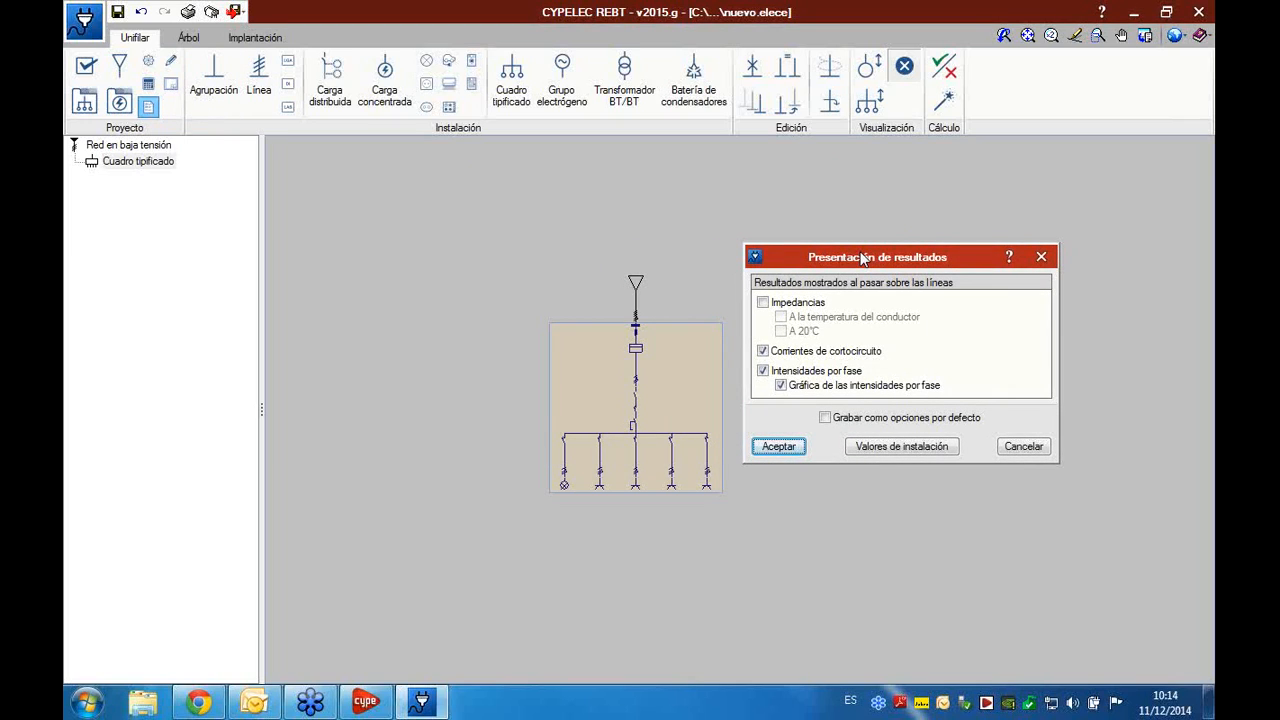
pyautogui.click(765, 304)
pyautogui.click(778, 446)
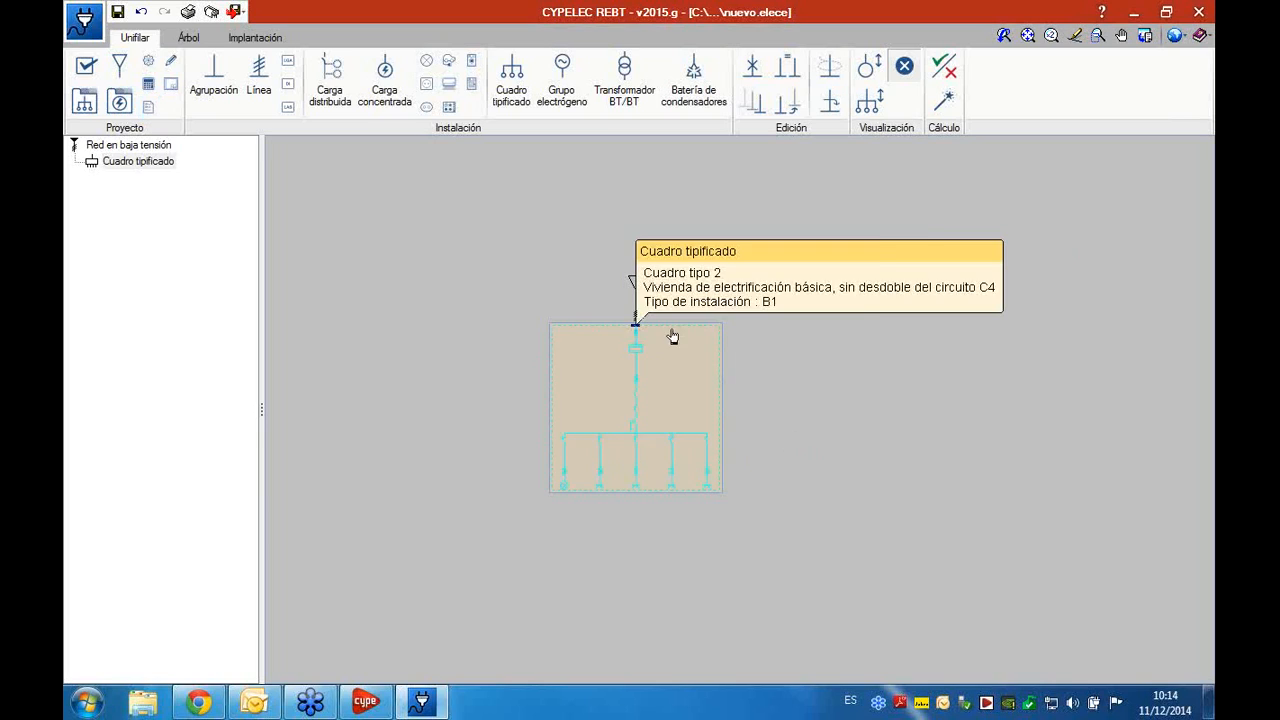
pyautogui.moveTo(643, 321)
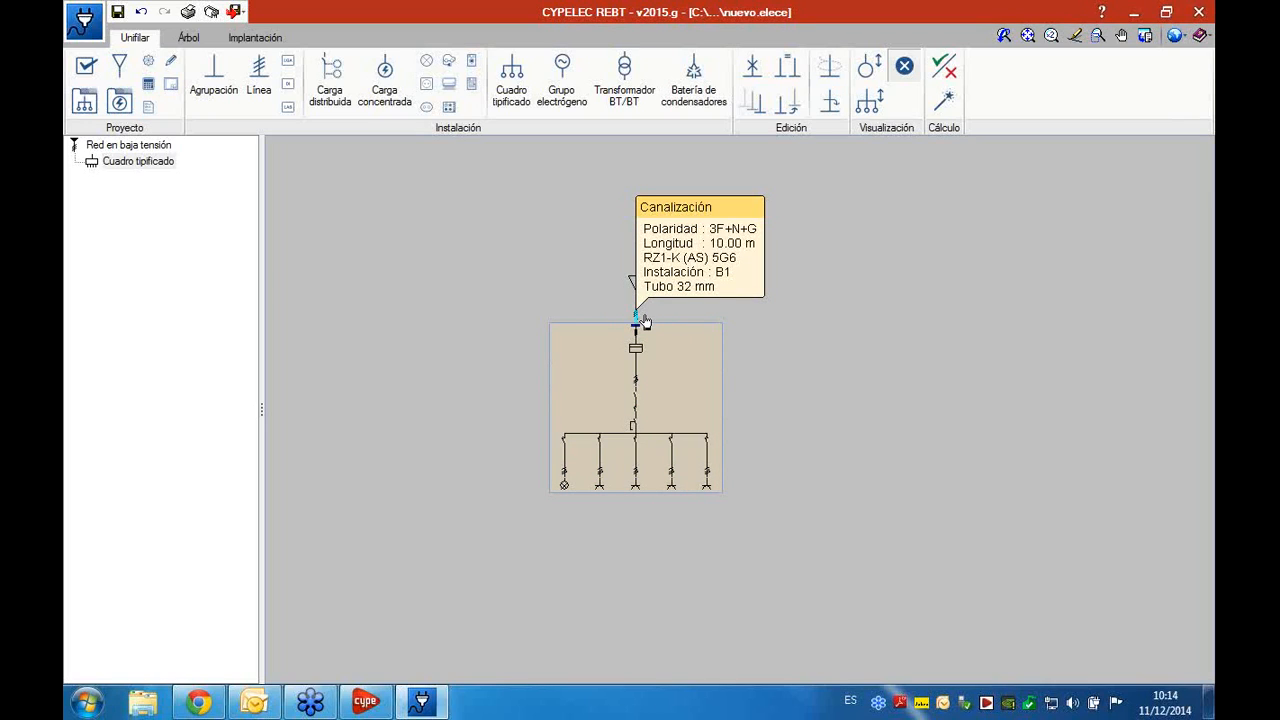
# - Look at the drawing symbol choices for fuses, circuit breakers and differentials, then cancel without changes
pyautogui.click(170, 65)
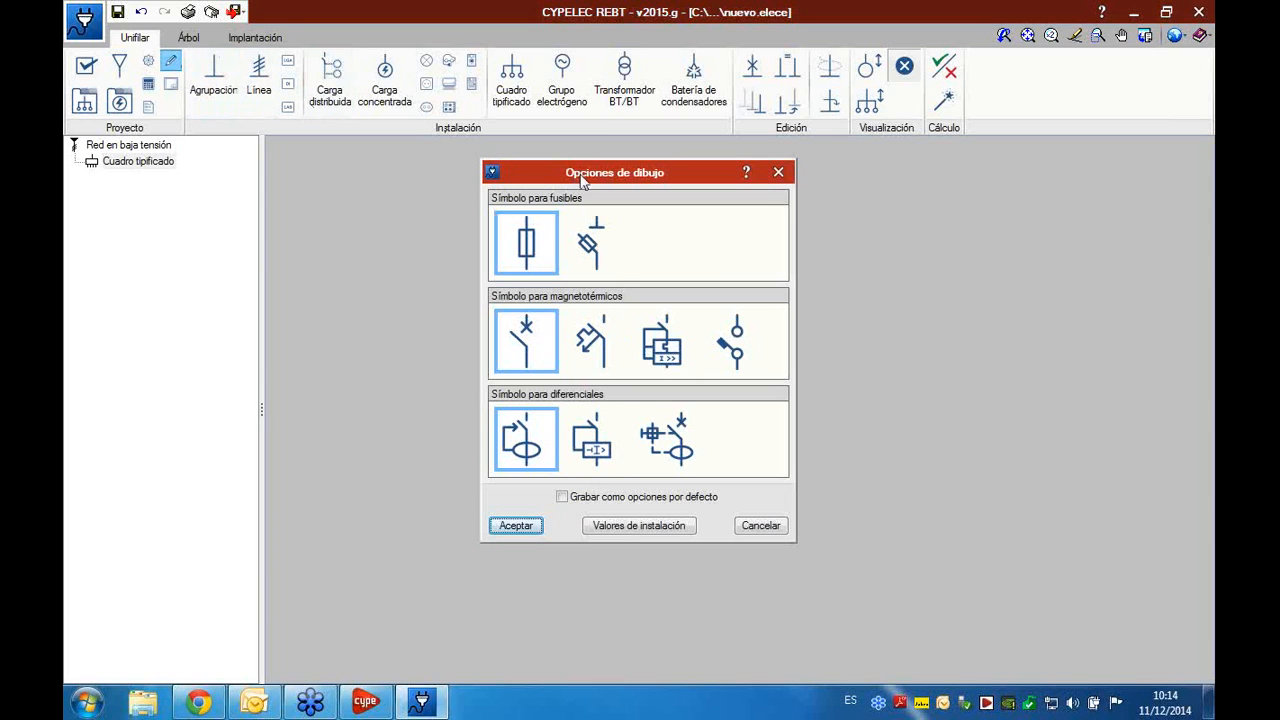
pyautogui.moveTo(584, 178); pyautogui.dragTo(862, 180)
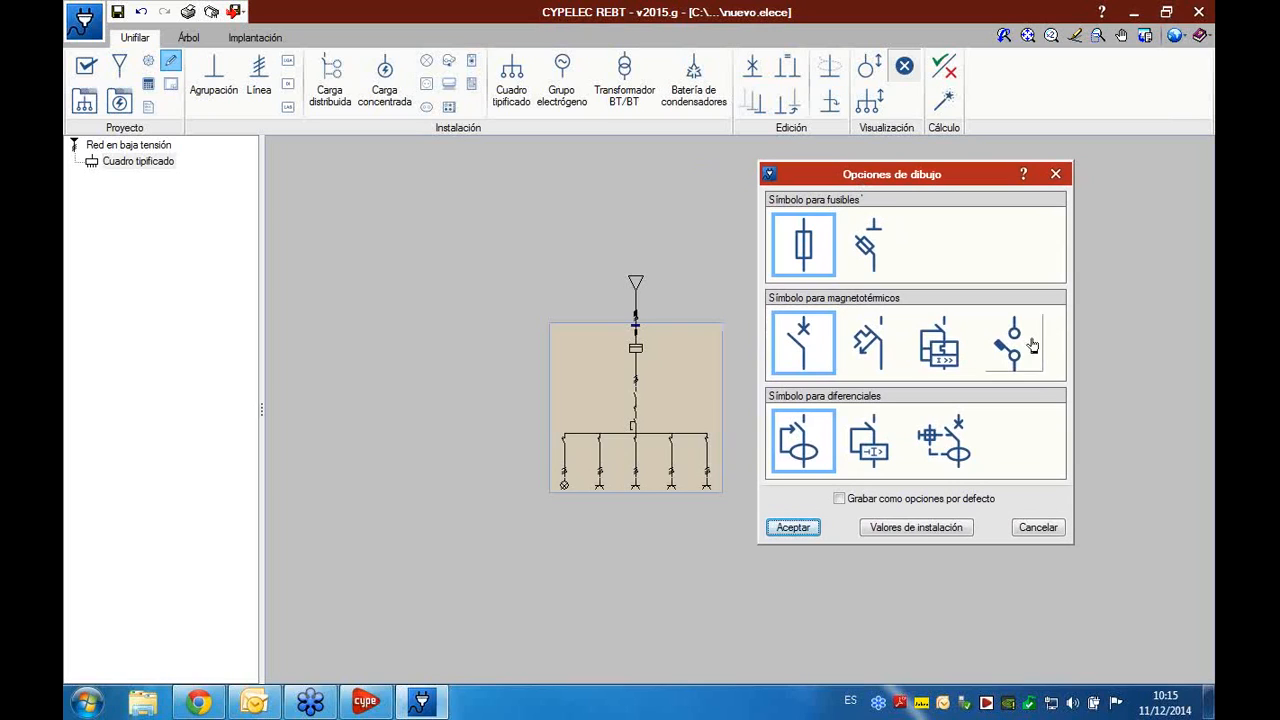
pyautogui.click(1037, 527)
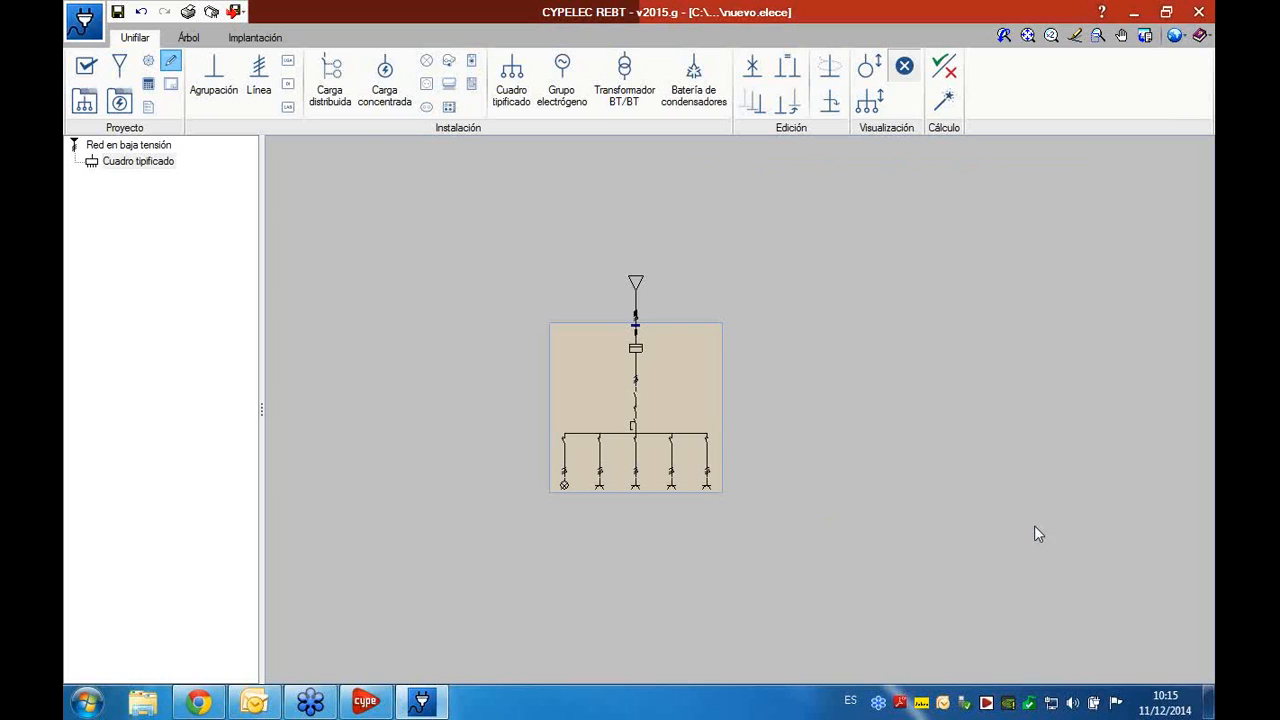
# - Look at which supply, load, switchgear and line data the drawing sheet configuration includes, then cancel it
pyautogui.click(172, 86)
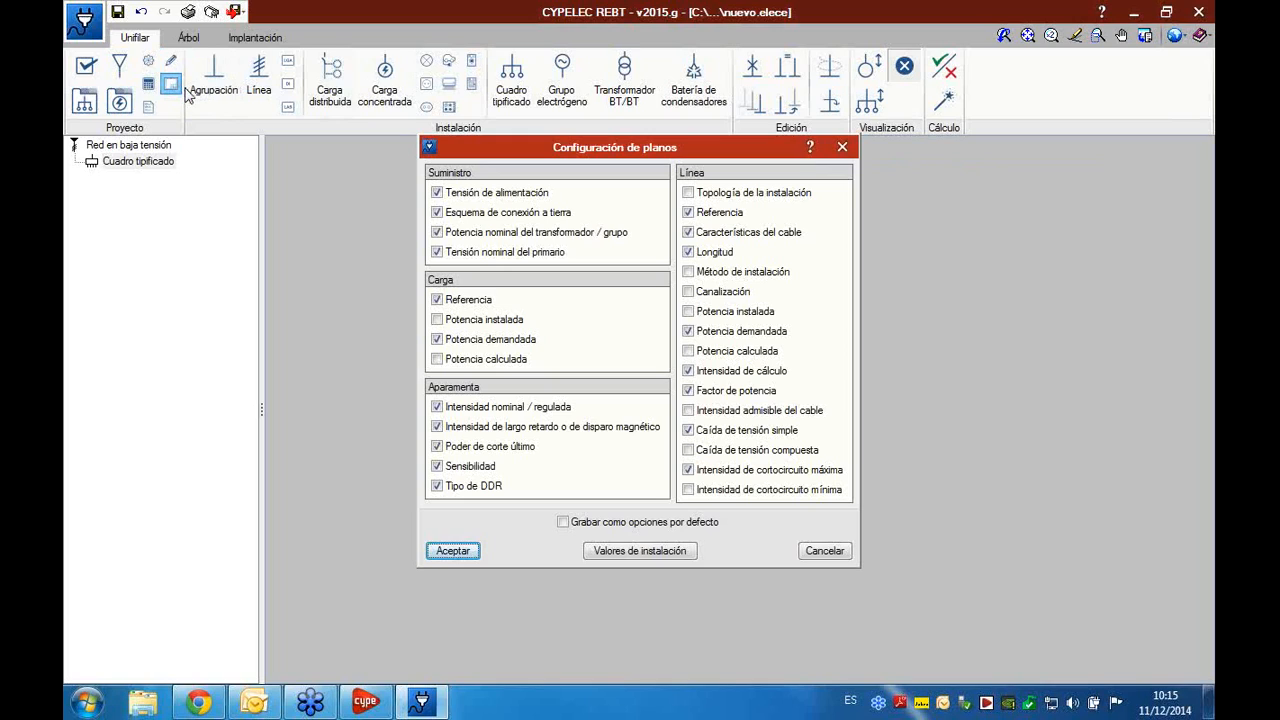
pyautogui.click(436, 193)
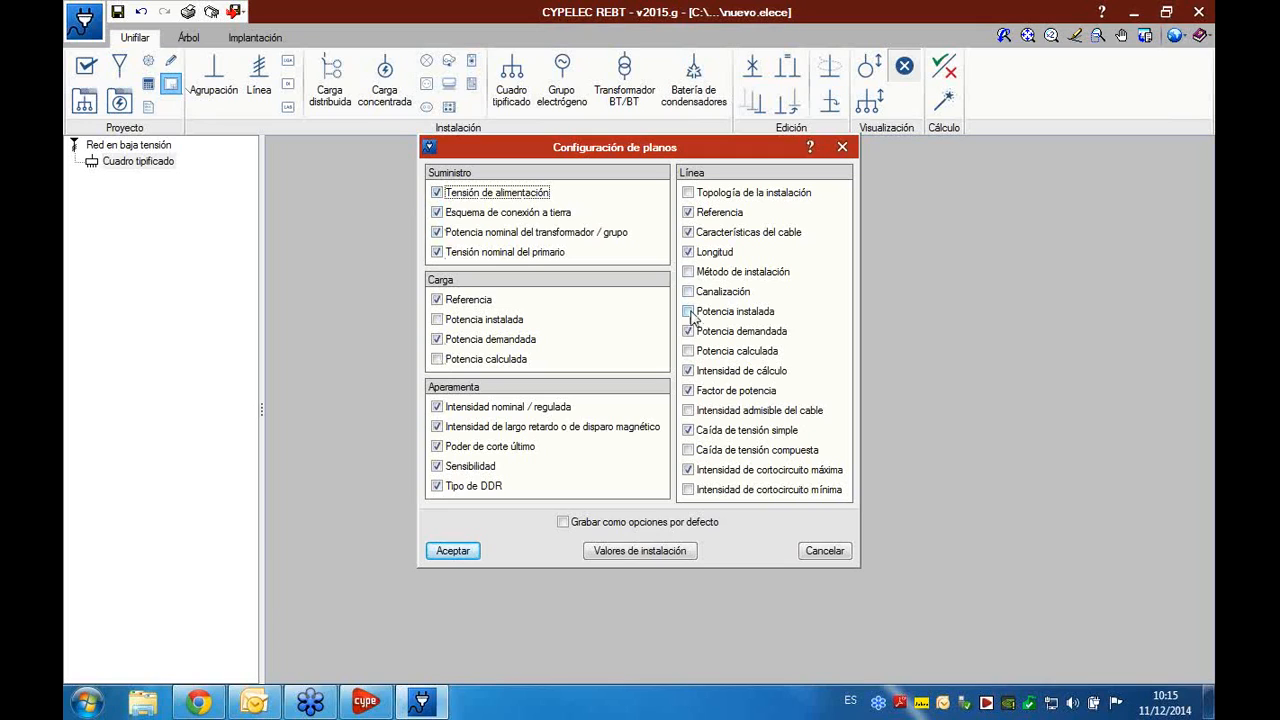
pyautogui.click(820, 553)
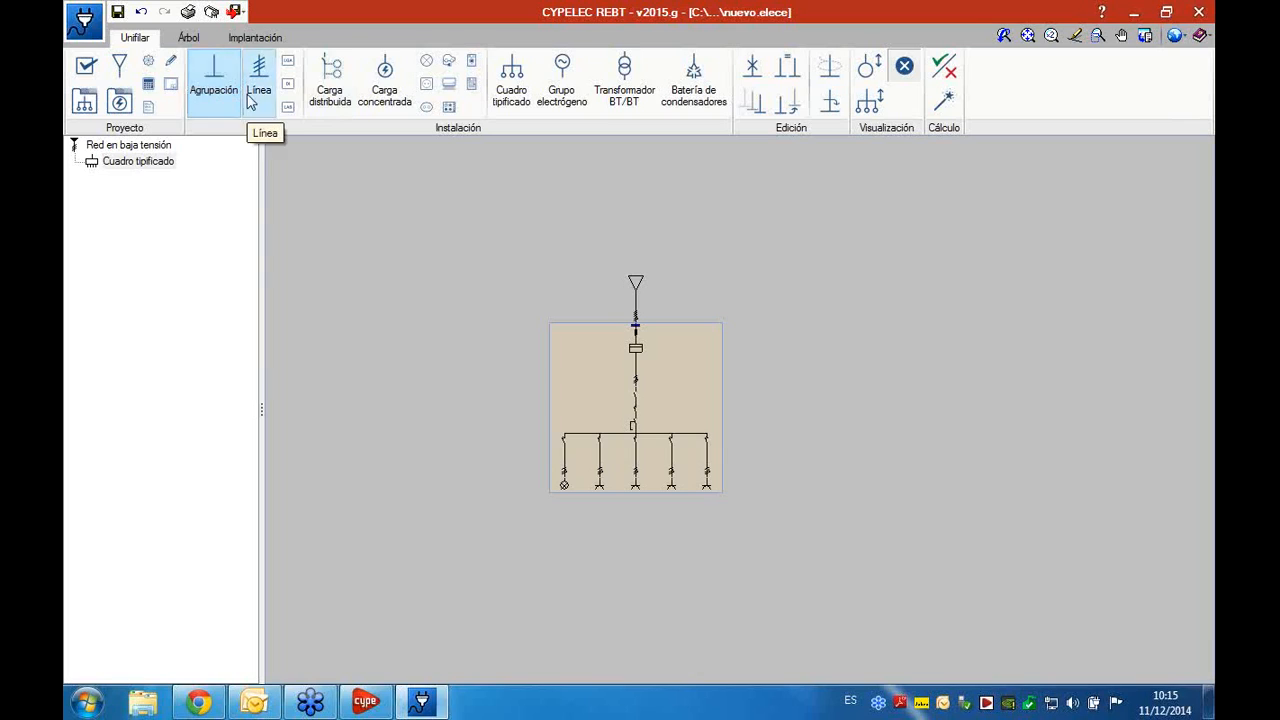
pyautogui.click(335, 113)
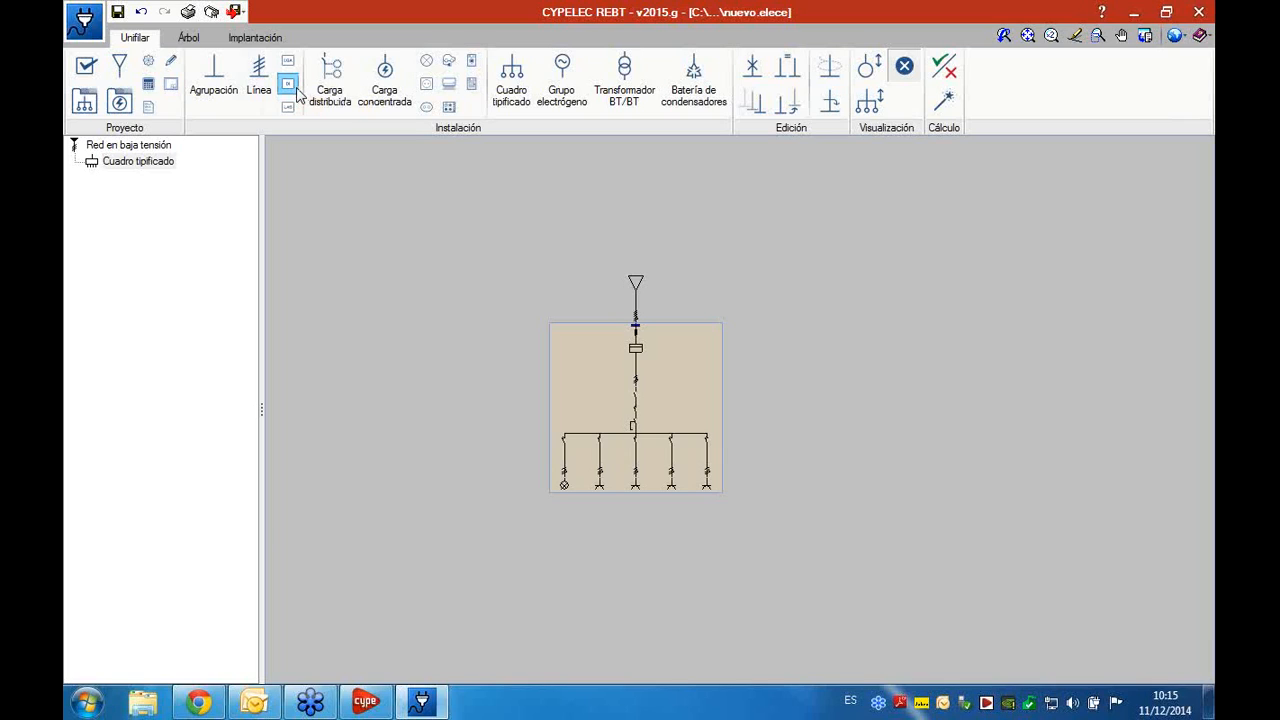
# - Start a new Agrupación with the reference jdjdjdjd and keep its polarity at 3F+N
pyautogui.click(212, 85)
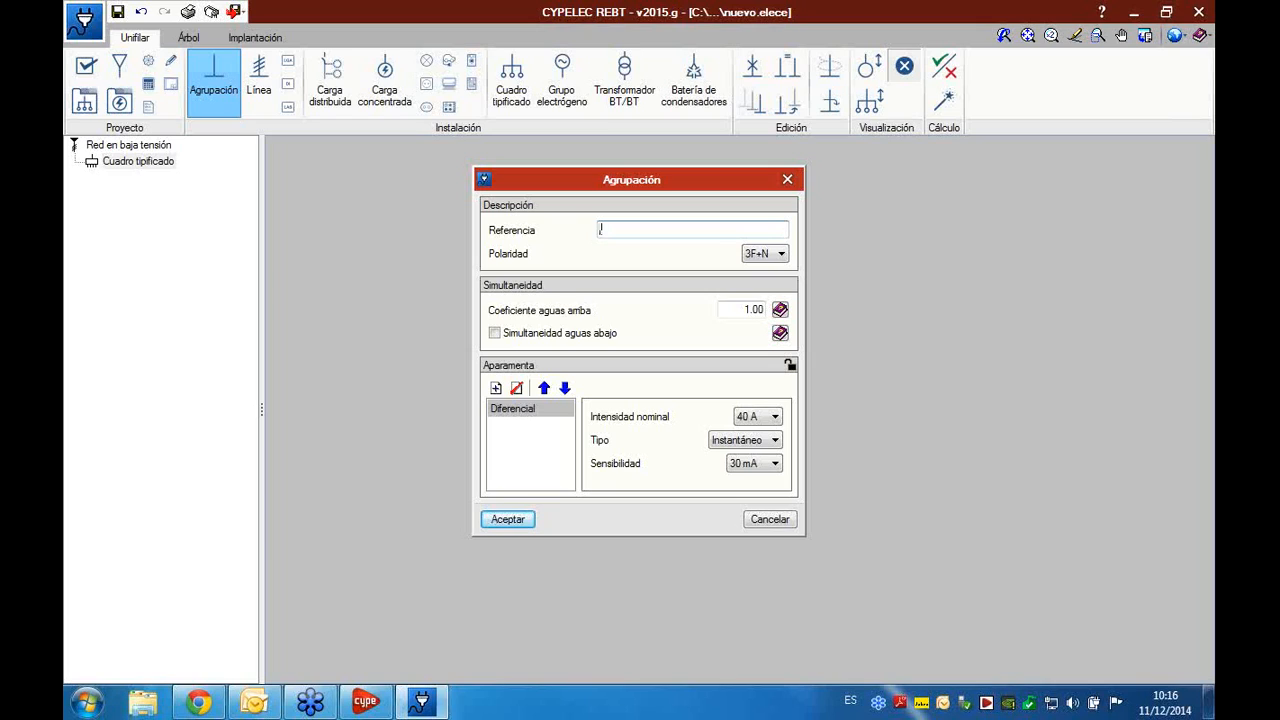
pyautogui.write('jdjdjdjd')
pyautogui.click(780, 254)
pyautogui.click(780, 255)
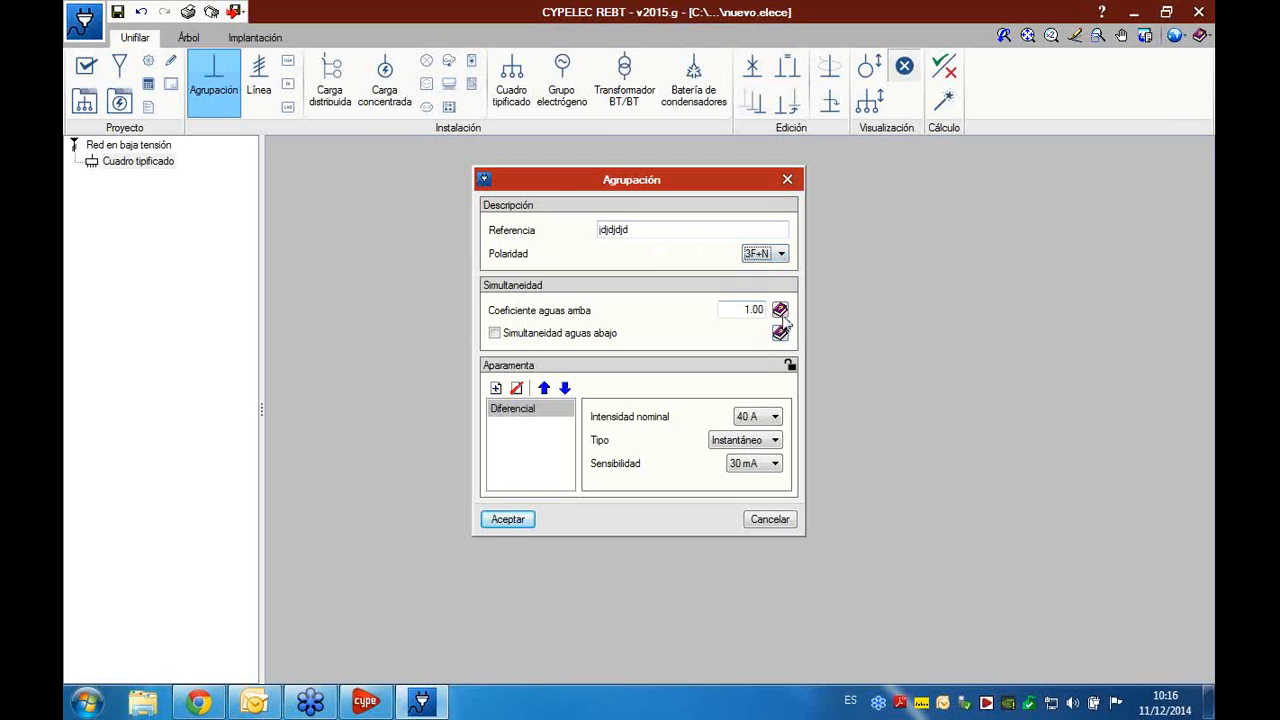
# - Examine the grouping's downstream simultaneity types and the switchgear that can be added, leaving simultaneity off and adding no device
pyautogui.click(556, 338)
pyautogui.click(693, 334)
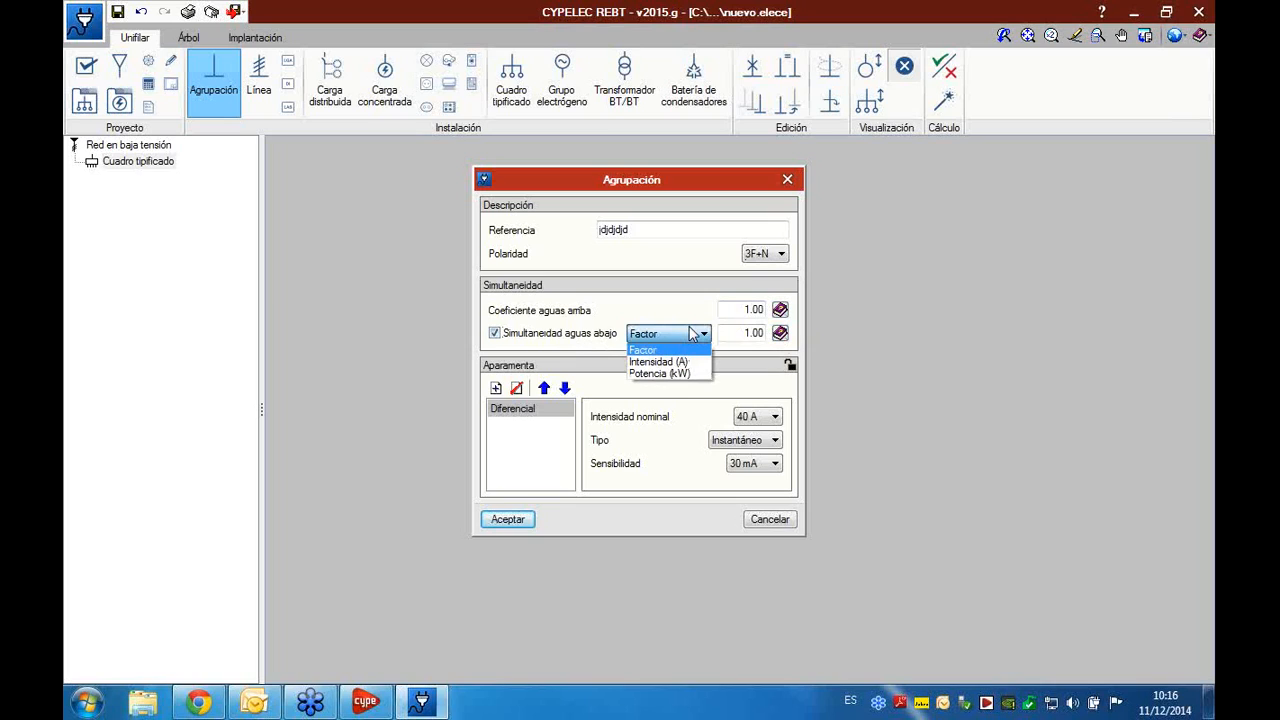
pyautogui.click(693, 334)
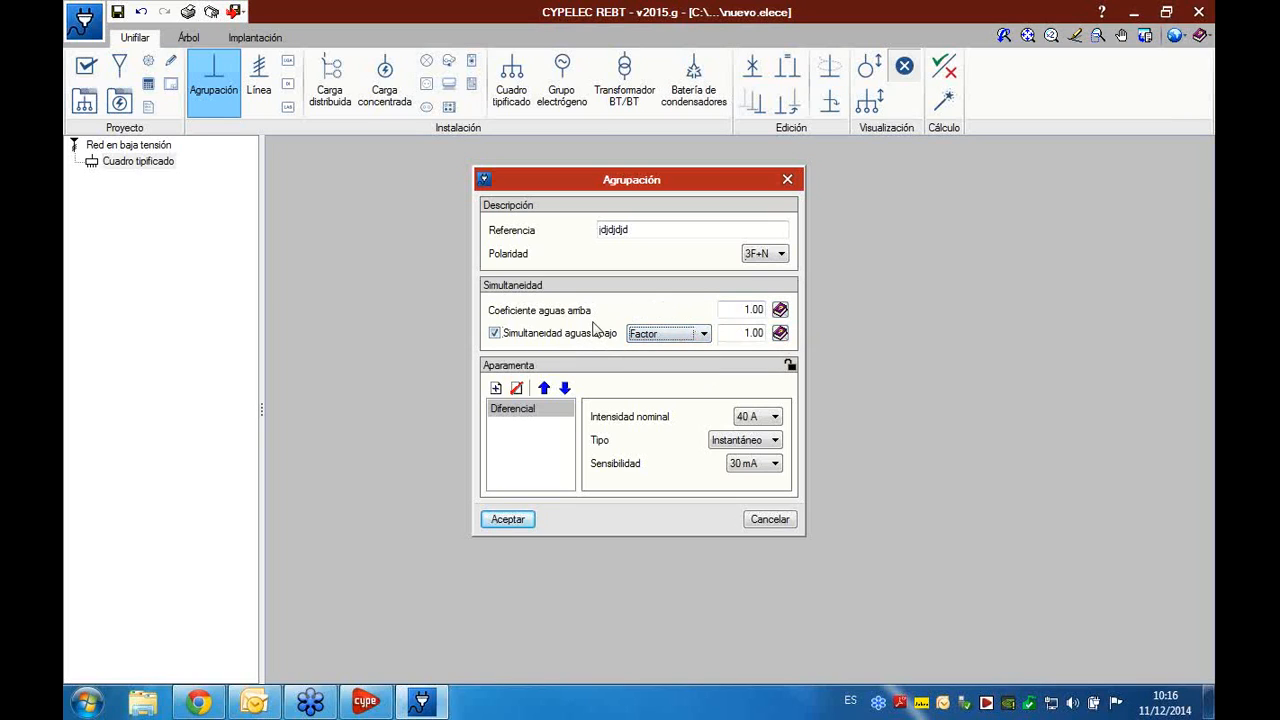
pyautogui.click(561, 338)
pyautogui.click(496, 388)
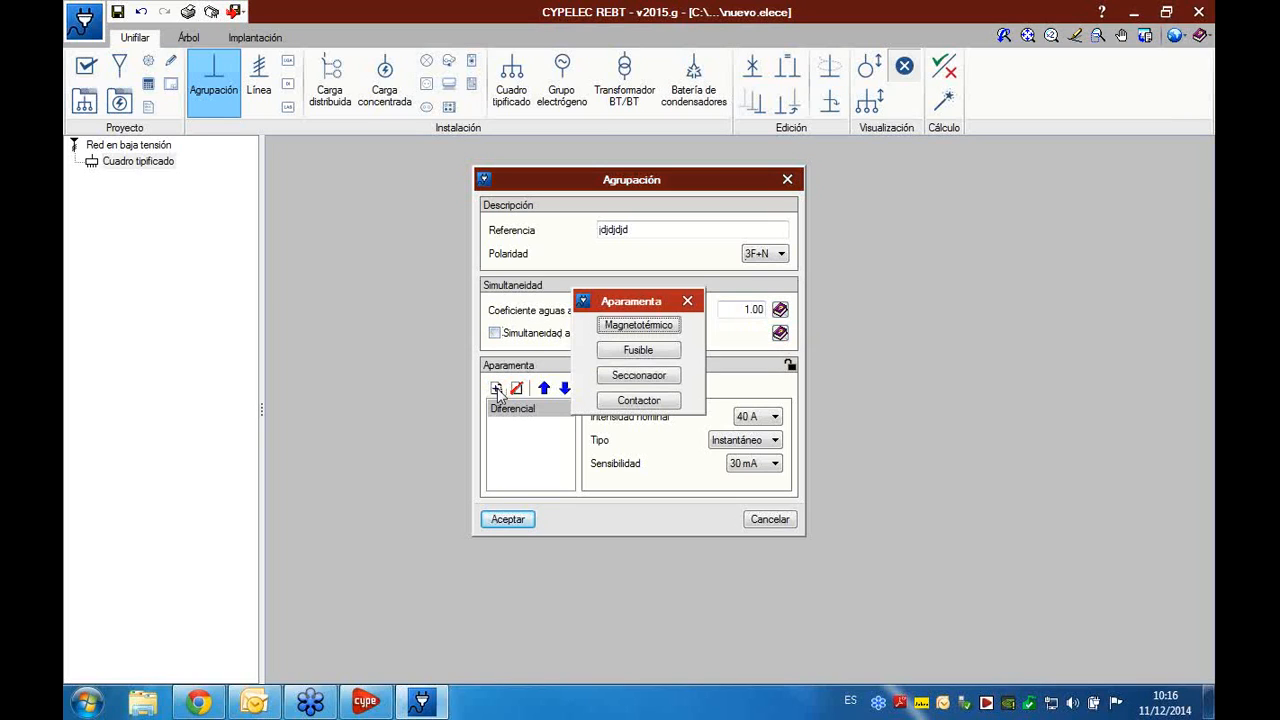
pyautogui.moveTo(659, 300); pyautogui.dragTo(781, 304)
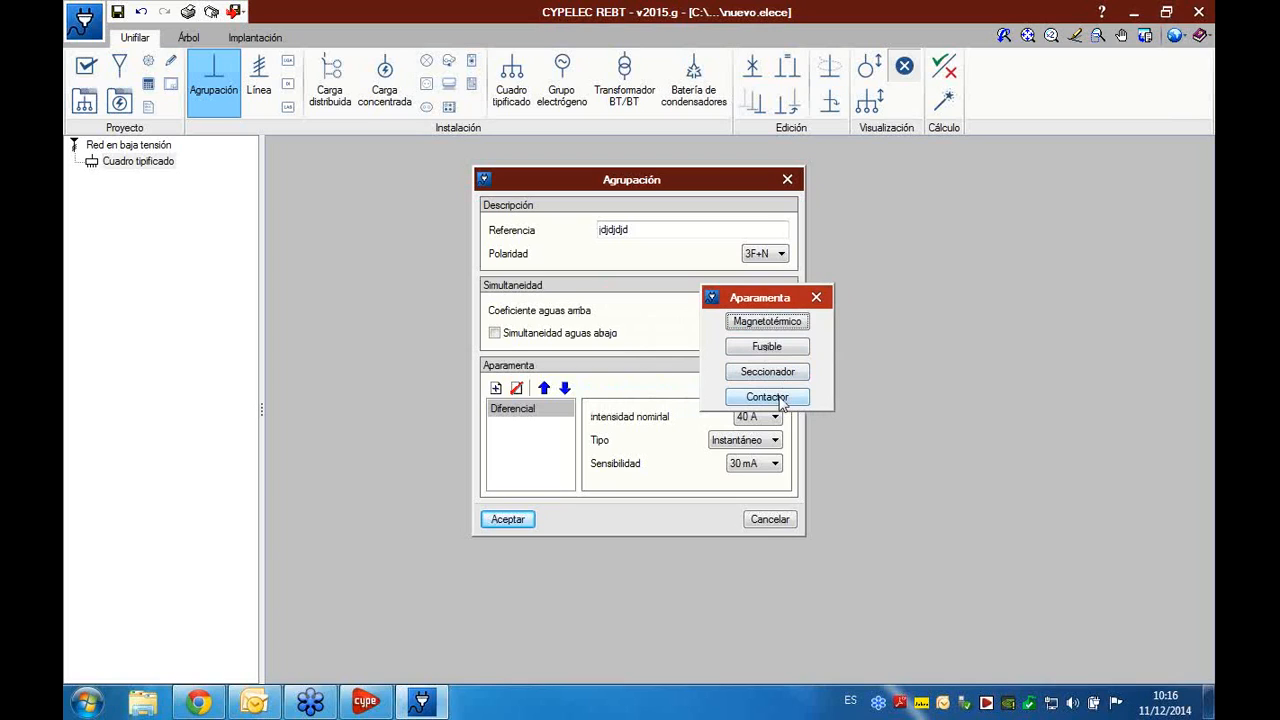
pyautogui.click(817, 297)
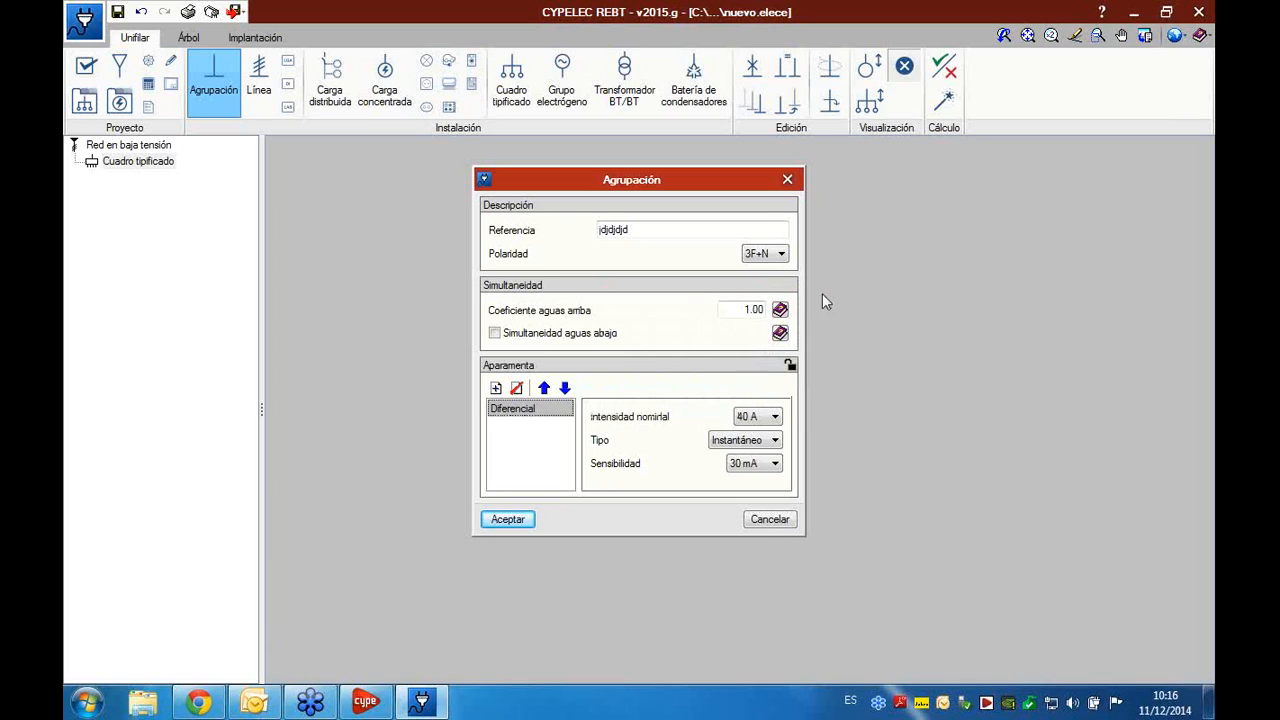
# - Place the grouping on the busbar below the low-voltage supply, beside the typified panel, and end the insertion
pyautogui.click(516, 519)
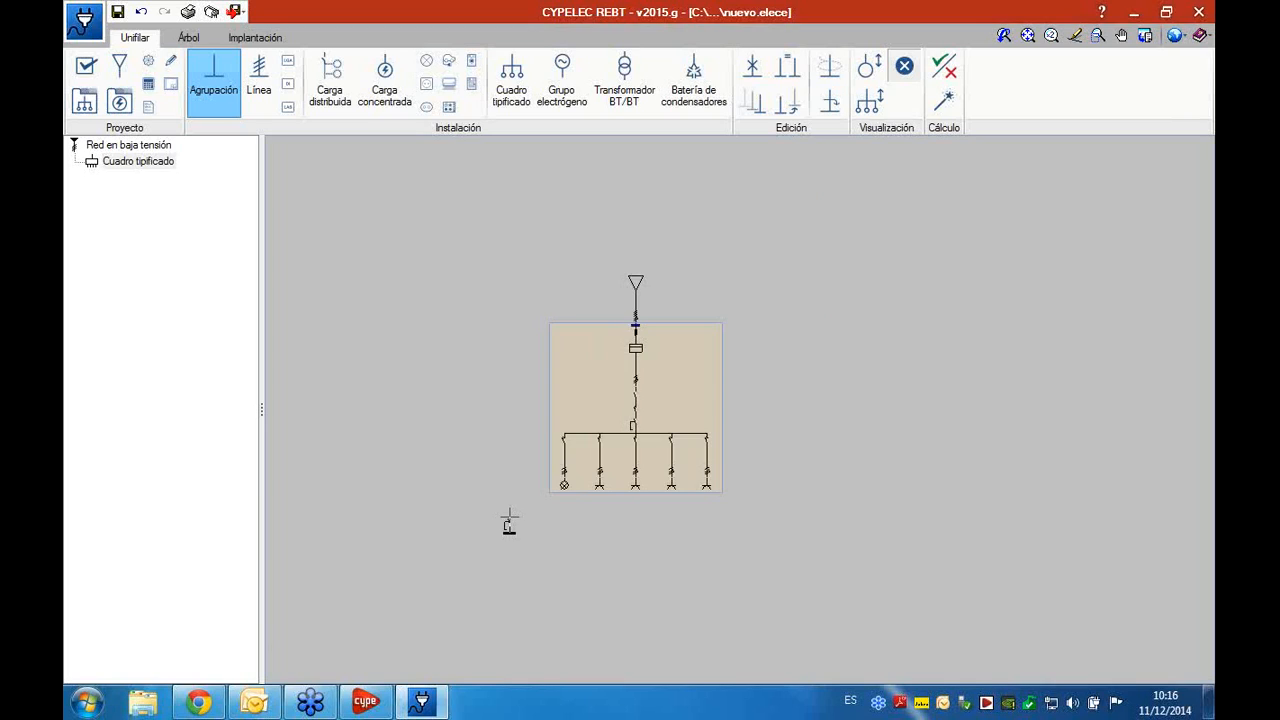
pyautogui.click(636, 325)
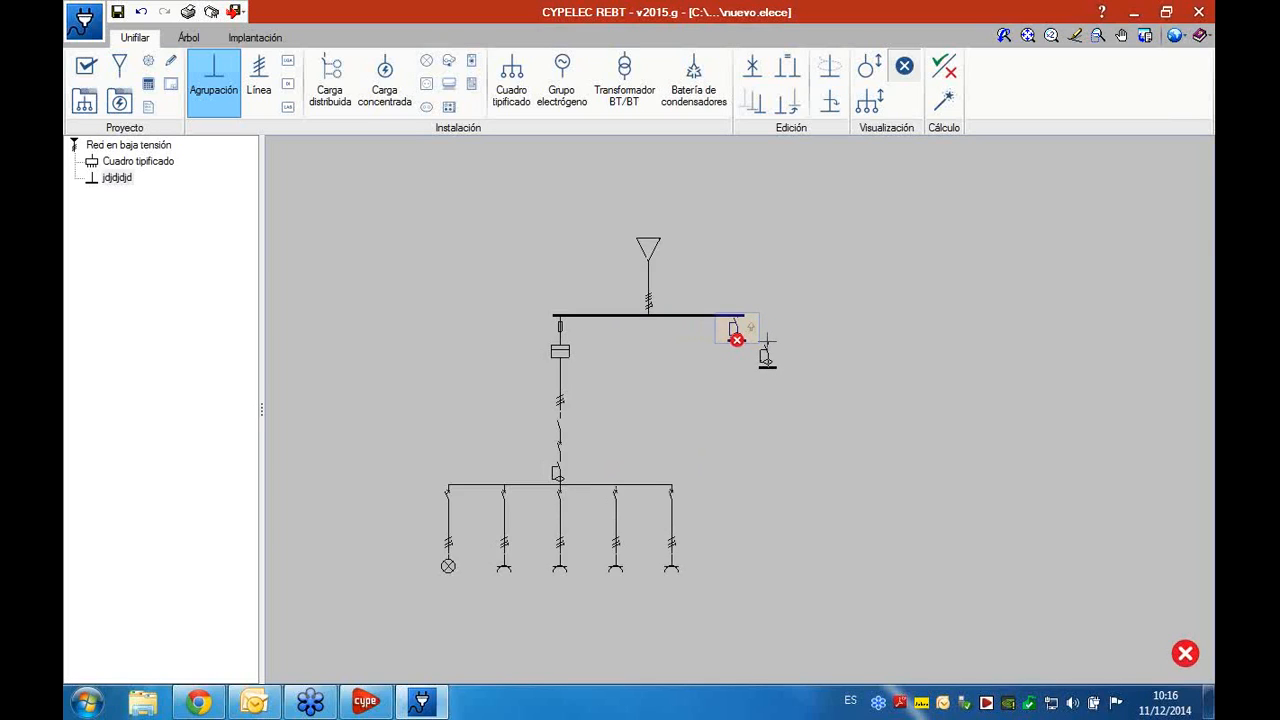
pyautogui.scroll(2, 765, 342)
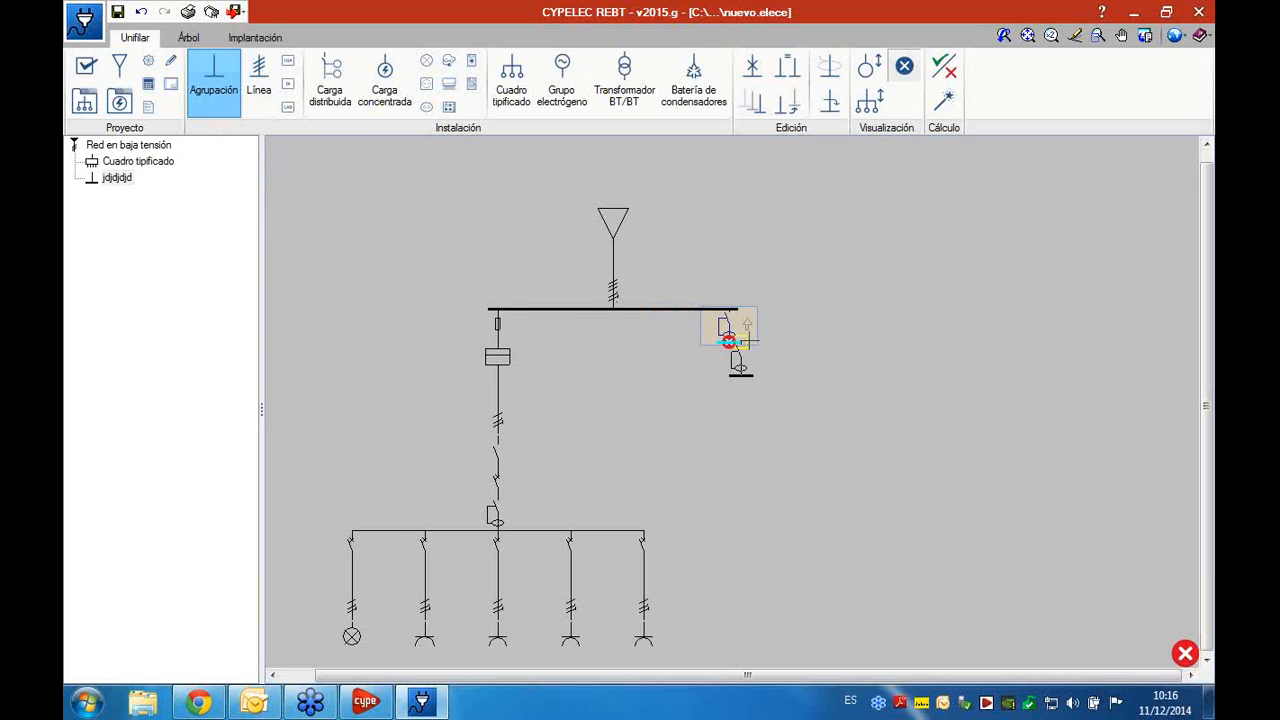
pyautogui.click(430, 218)
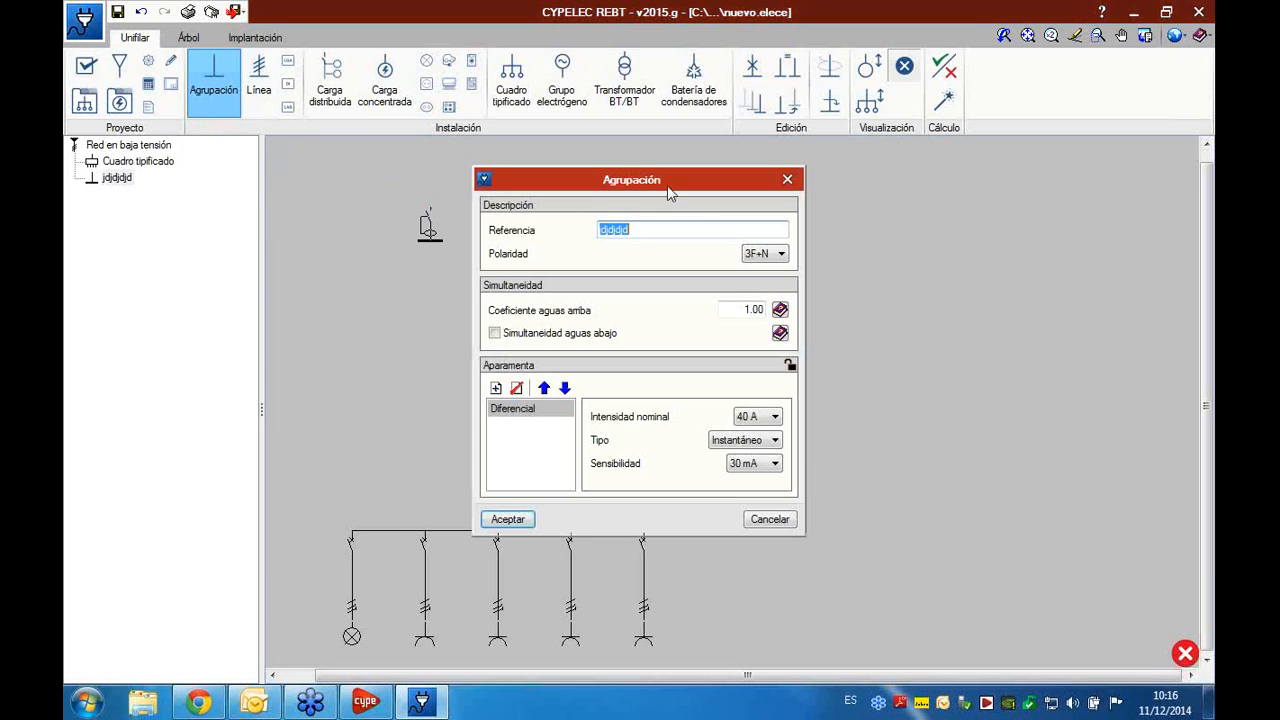
pyautogui.click(787, 179)
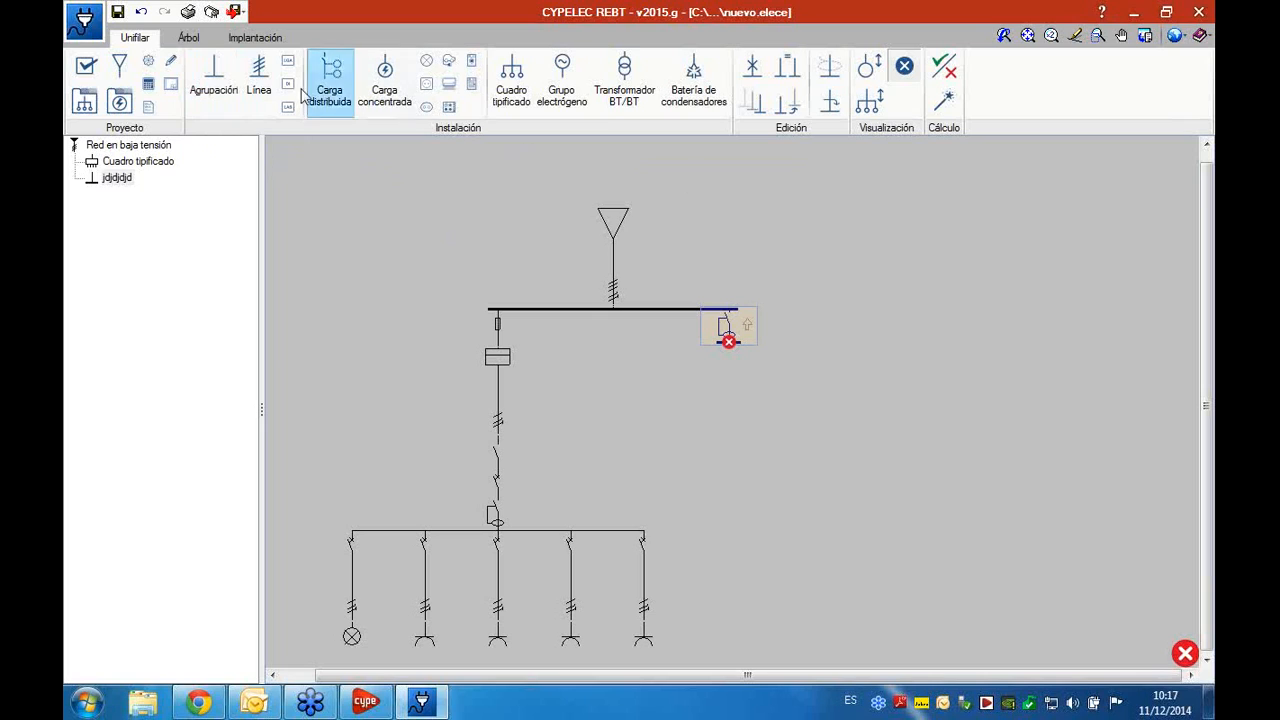
# - Examine a new Línea's settings under the reference "line" and its available switchgear types, then discard it
pyautogui.click(268, 88)
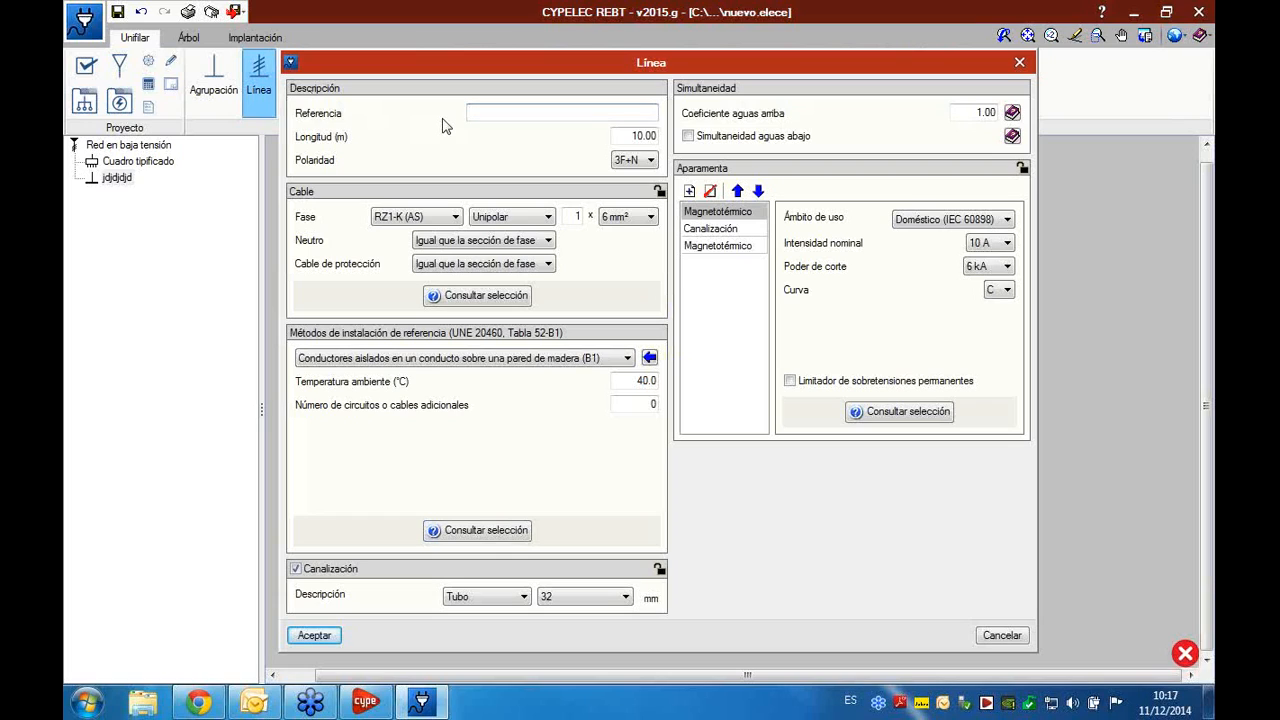
pyautogui.write('line')
pyautogui.click(689, 190)
pyautogui.moveTo(652, 222); pyautogui.dragTo(819, 227)
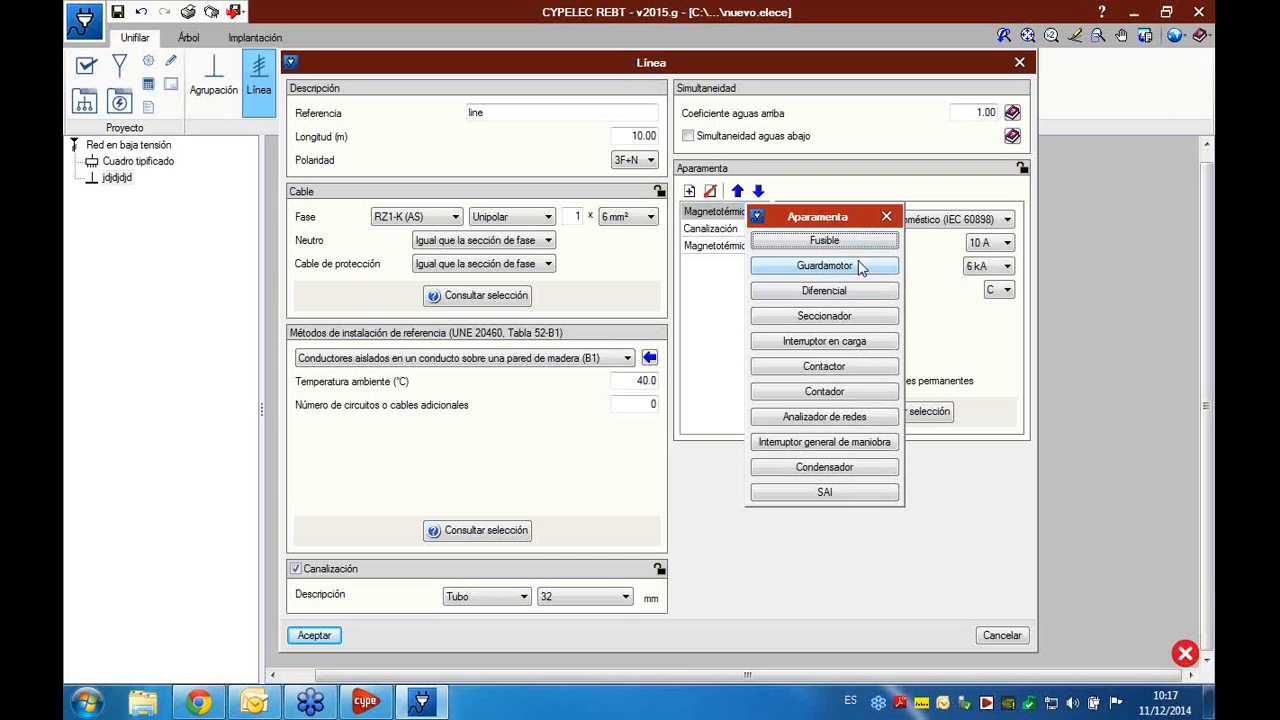
pyautogui.click(889, 217)
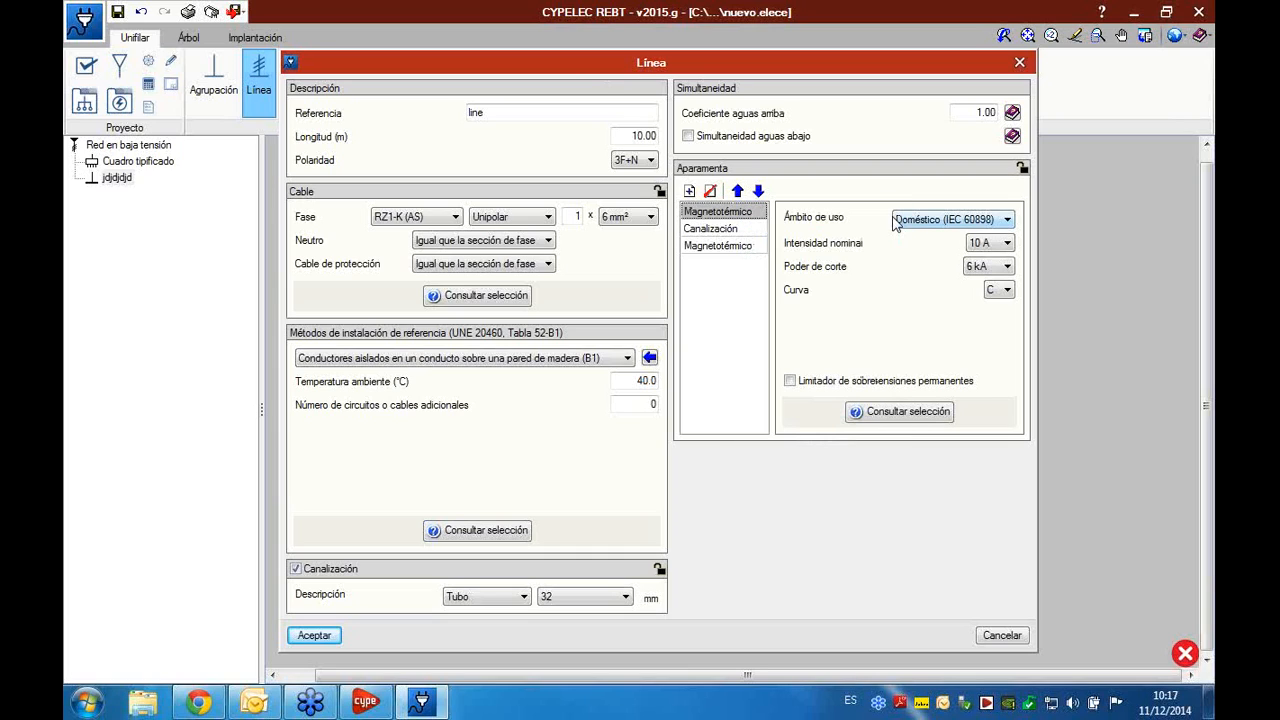
pyautogui.click(1019, 64)
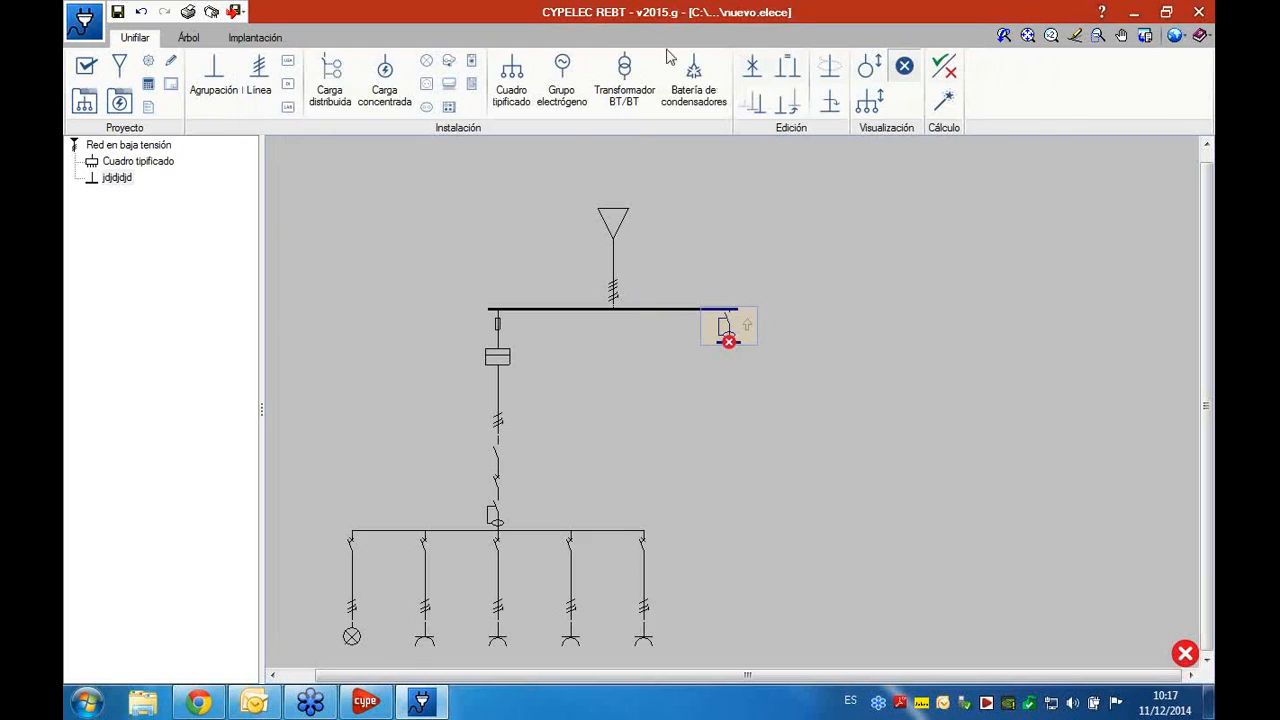
# - Insert an LGA line on the busbar between the typified panel and the grouping, and review its properties without changes
pyautogui.click(288, 64)
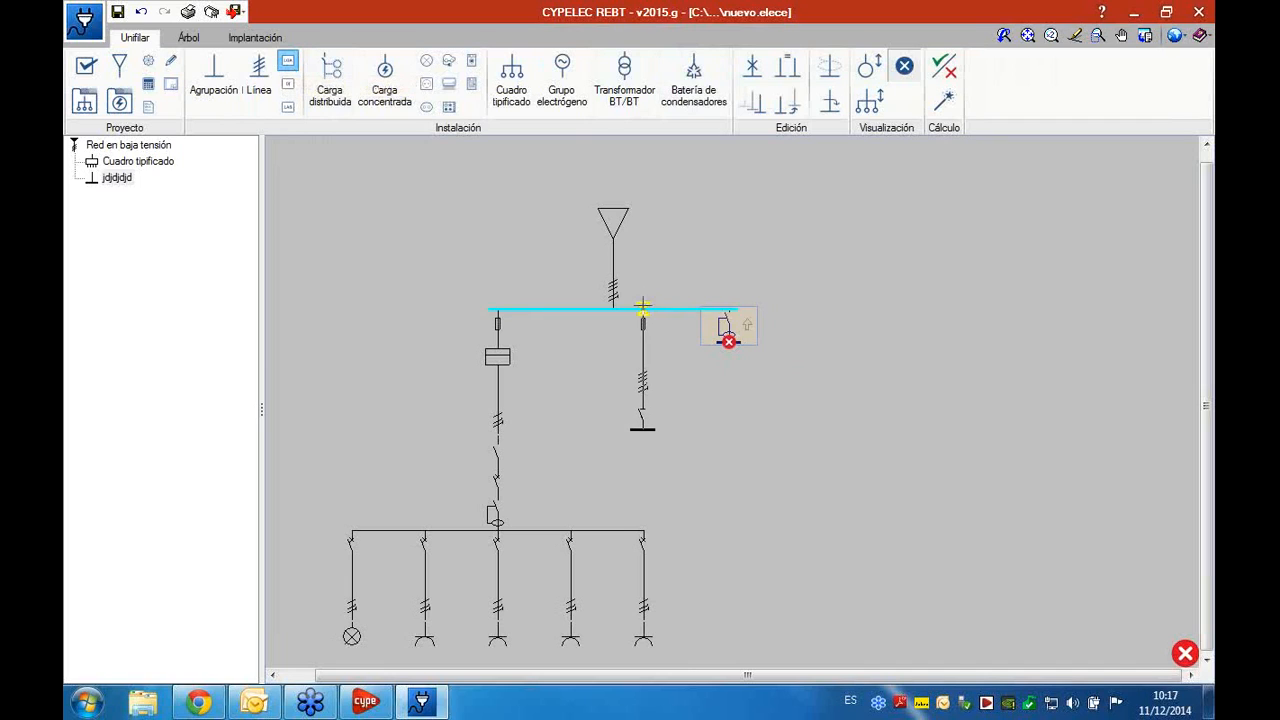
pyautogui.click(643, 308)
pyautogui.rightClick(726, 251)
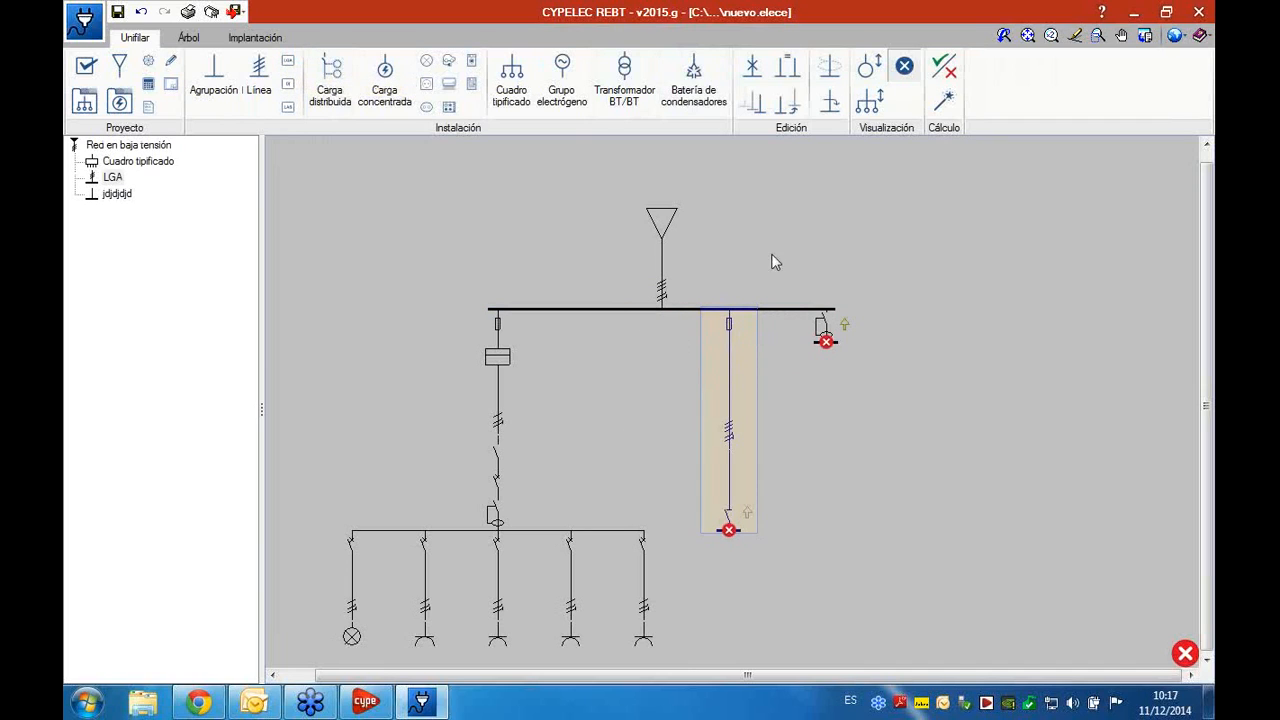
pyautogui.click(748, 350)
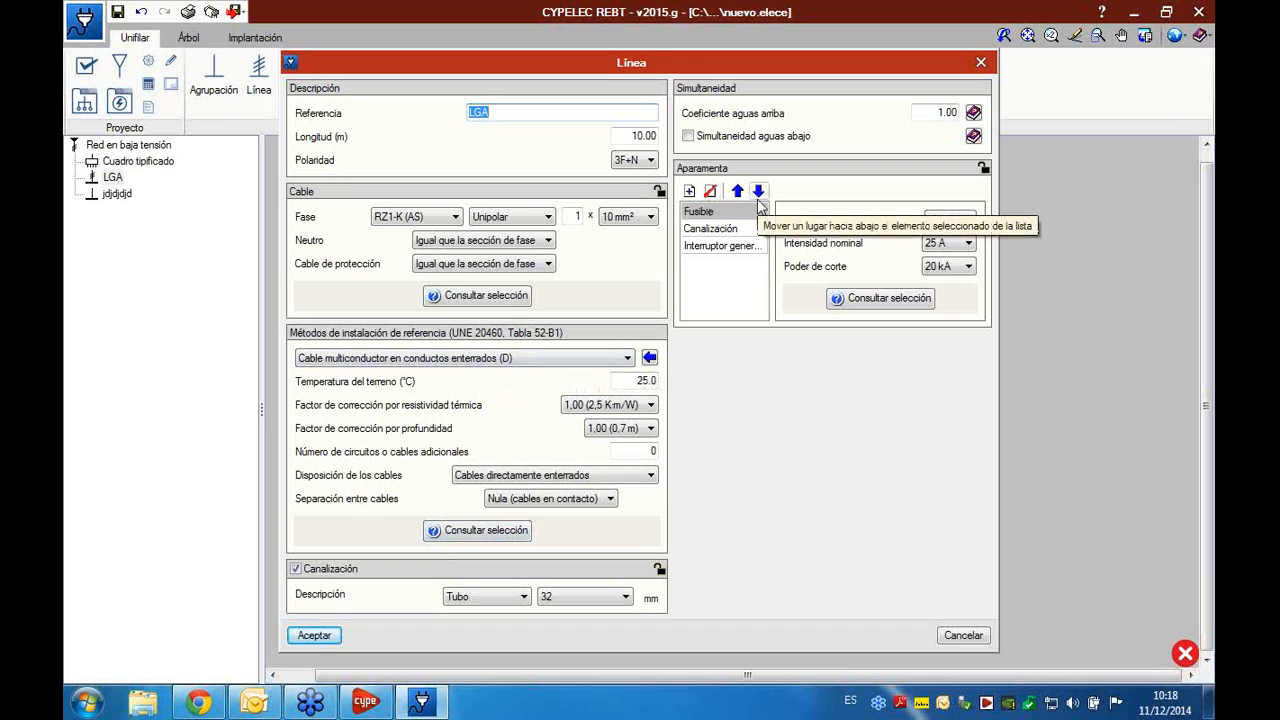
pyautogui.click(981, 63)
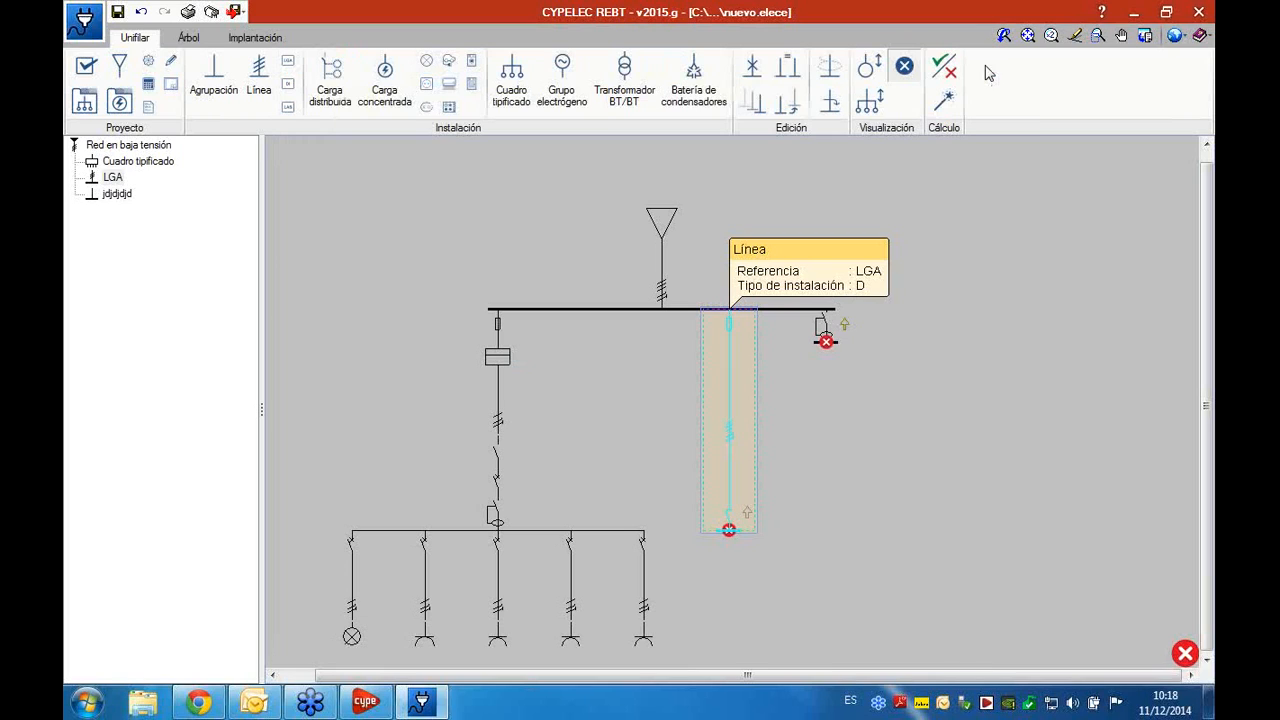
# - Insert a DI line on the busbar between the typified panel and the LGA line, and review its switchgear without changes
pyautogui.click(289, 86)
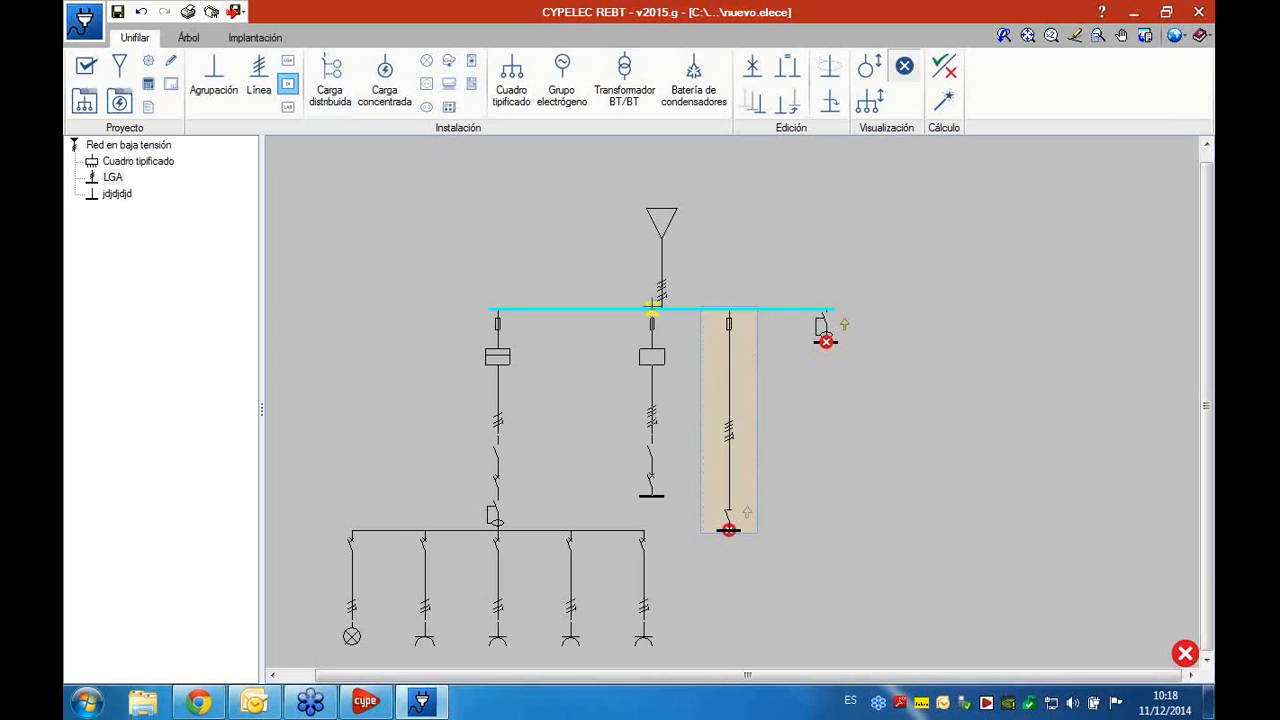
pyautogui.click(651, 308)
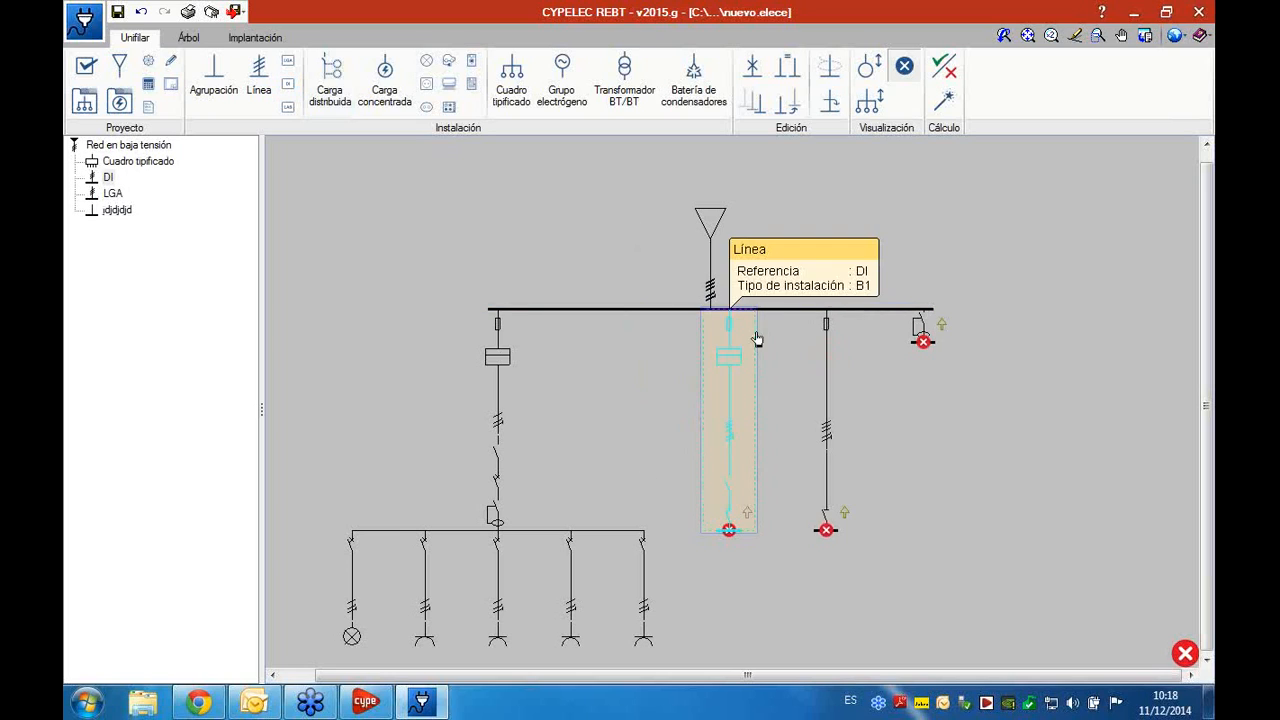
pyautogui.click(757, 339)
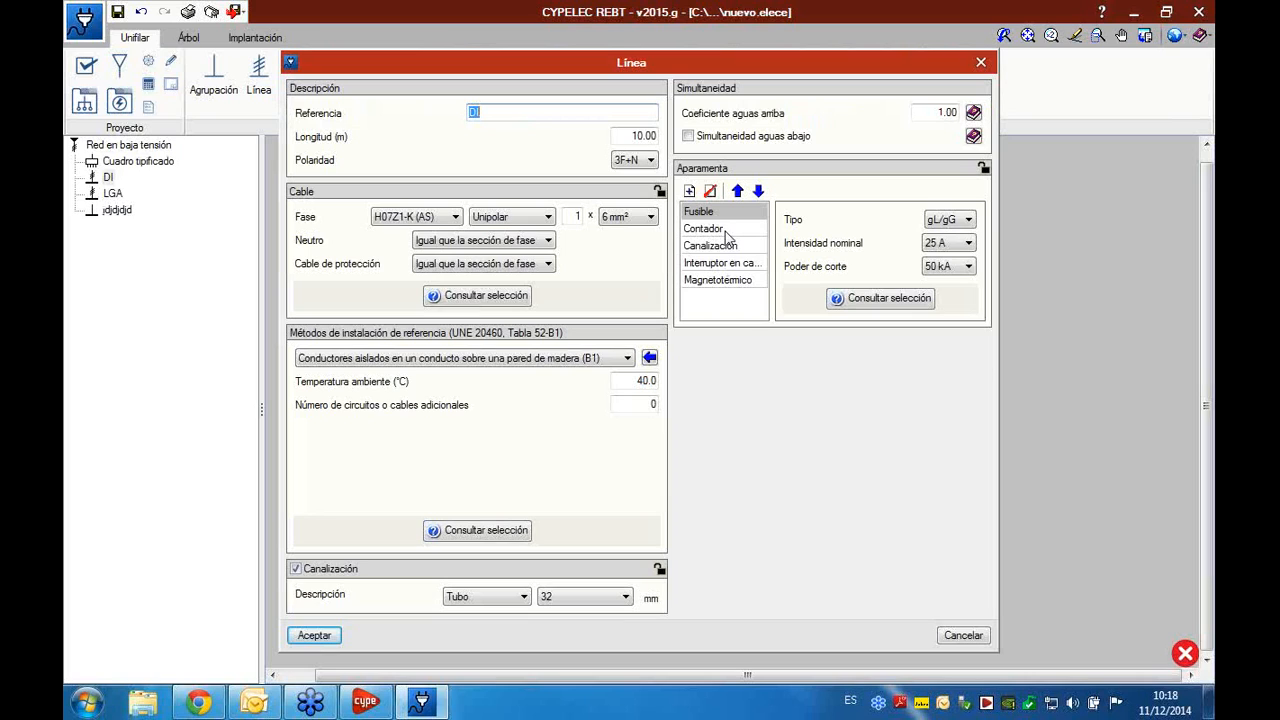
pyautogui.click(753, 266)
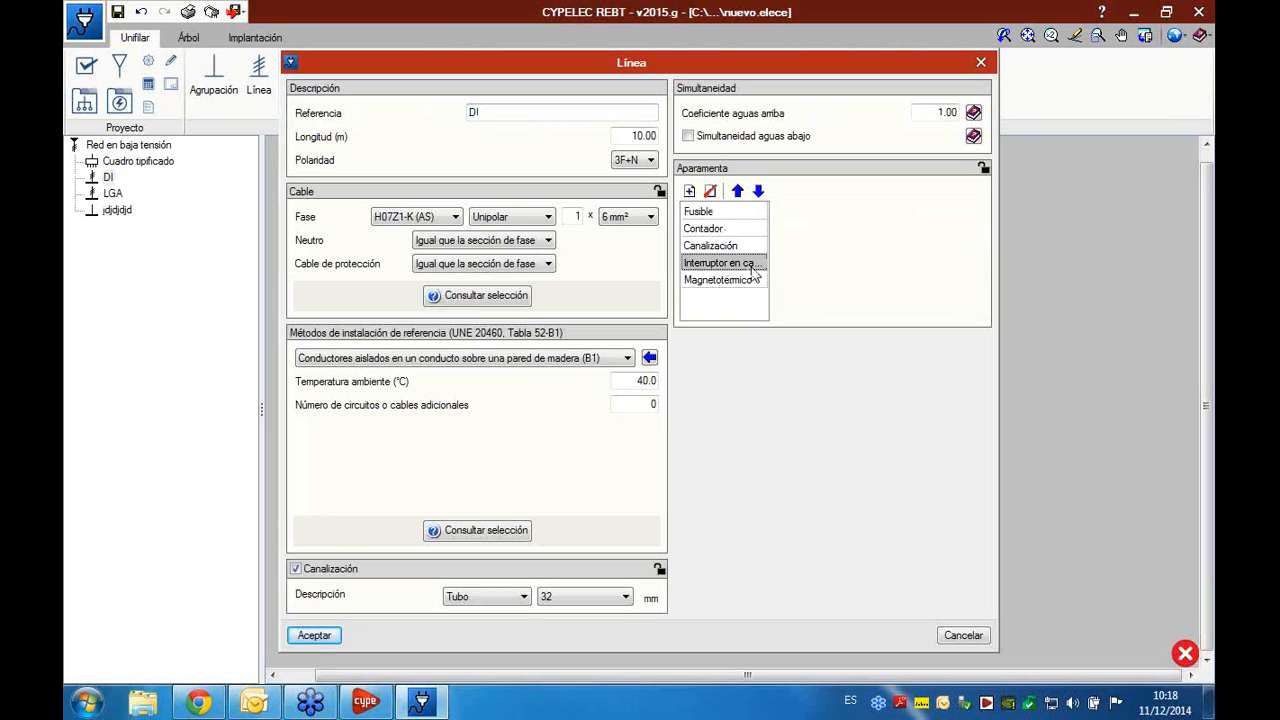
pyautogui.click(744, 282)
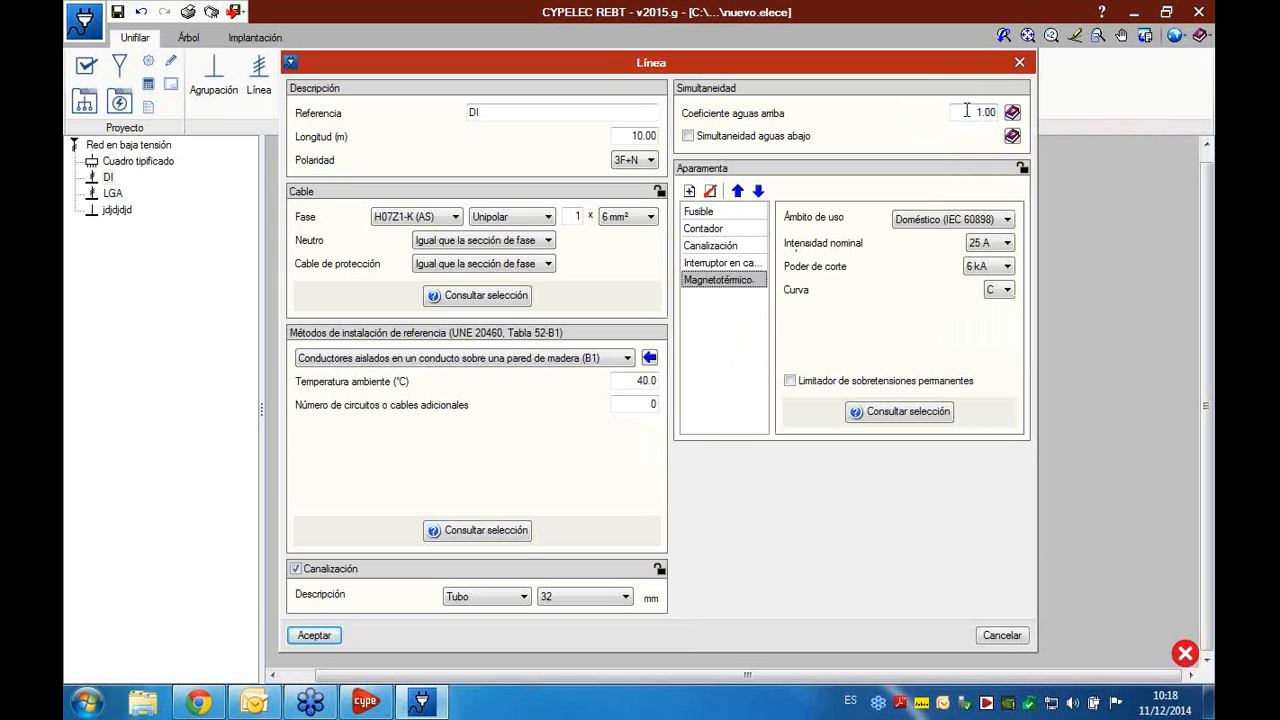
pyautogui.click(1020, 64)
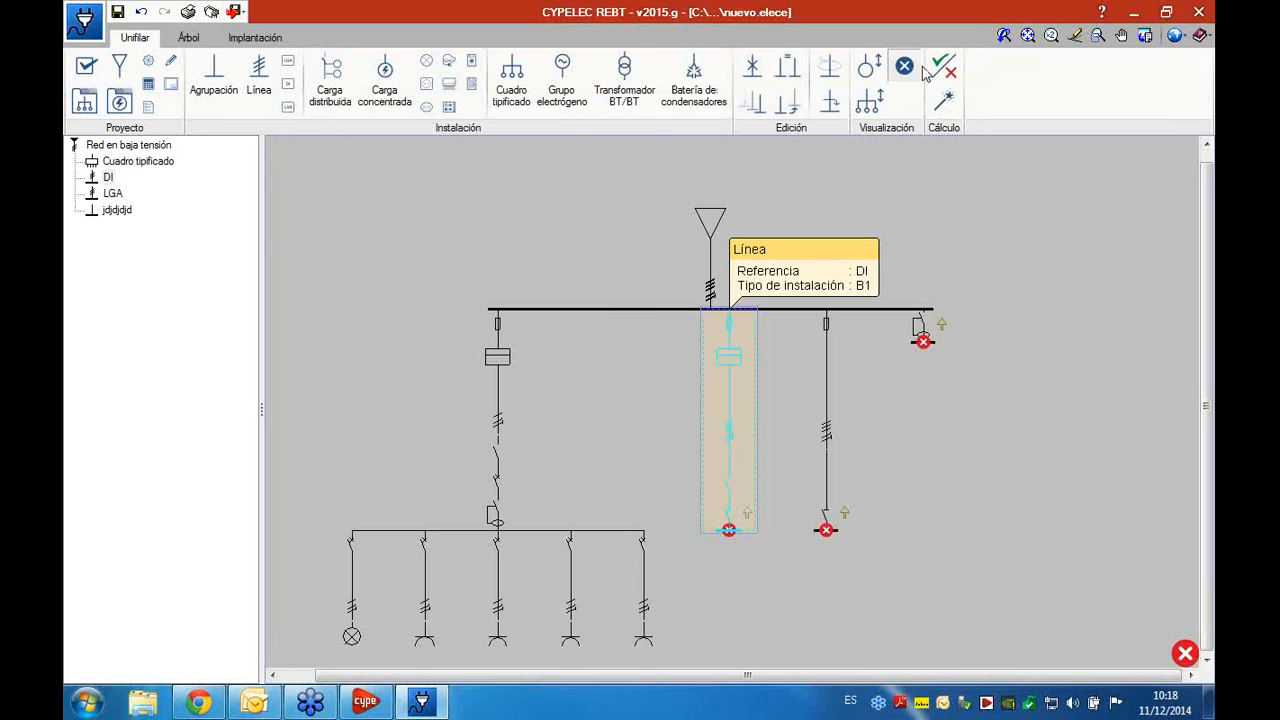
# - Insert a LAS line on the busbar between the typified panel and the DI line, and review its properties without changes
pyautogui.click(287, 108)
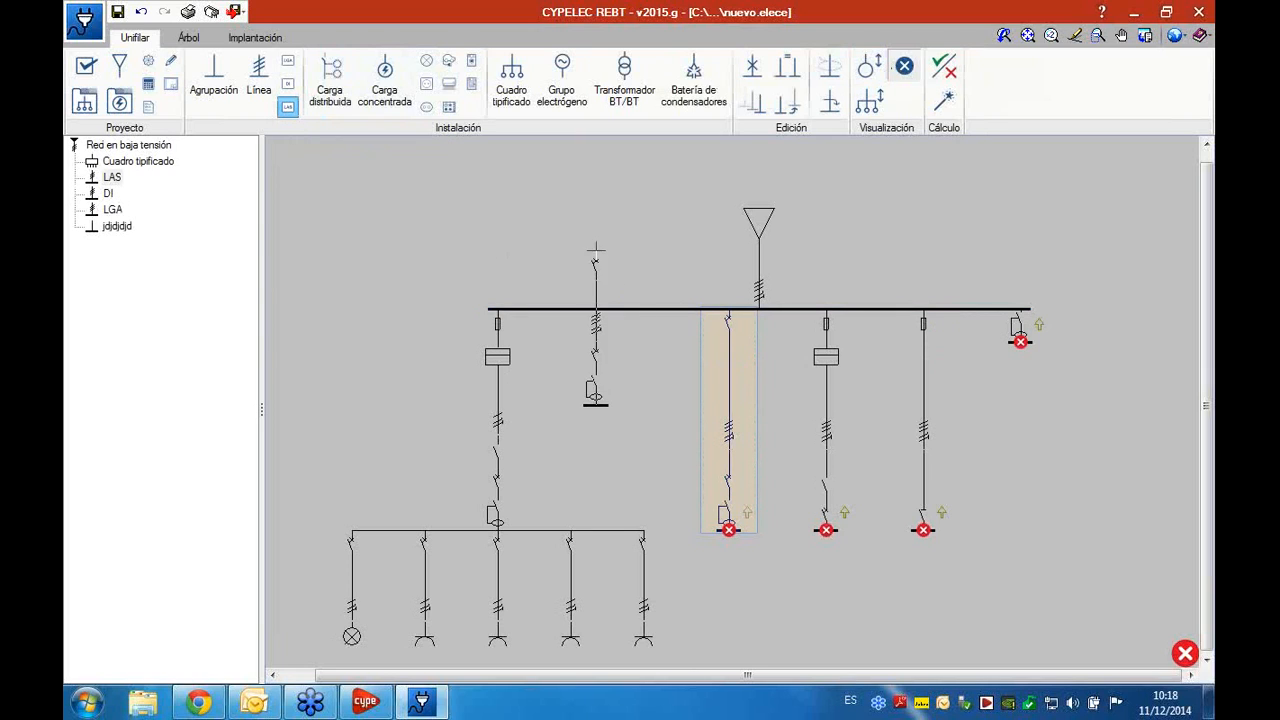
pyautogui.click(994, 308)
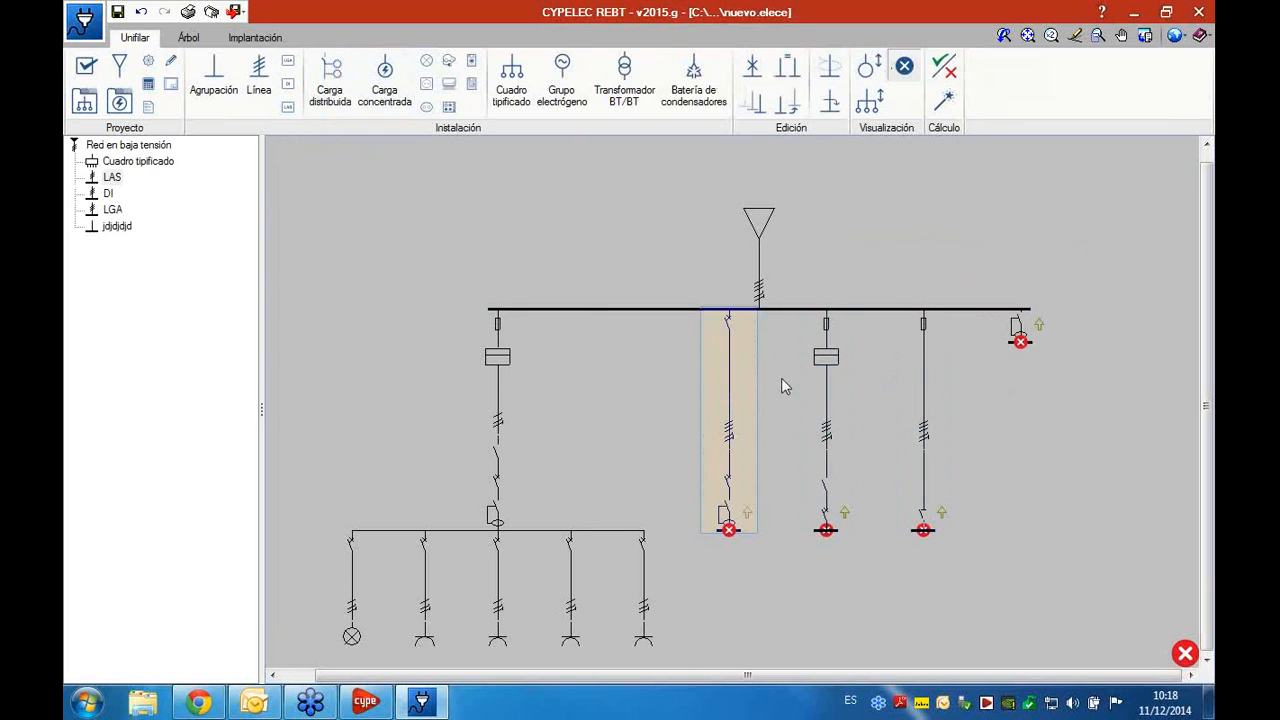
pyautogui.click(757, 386)
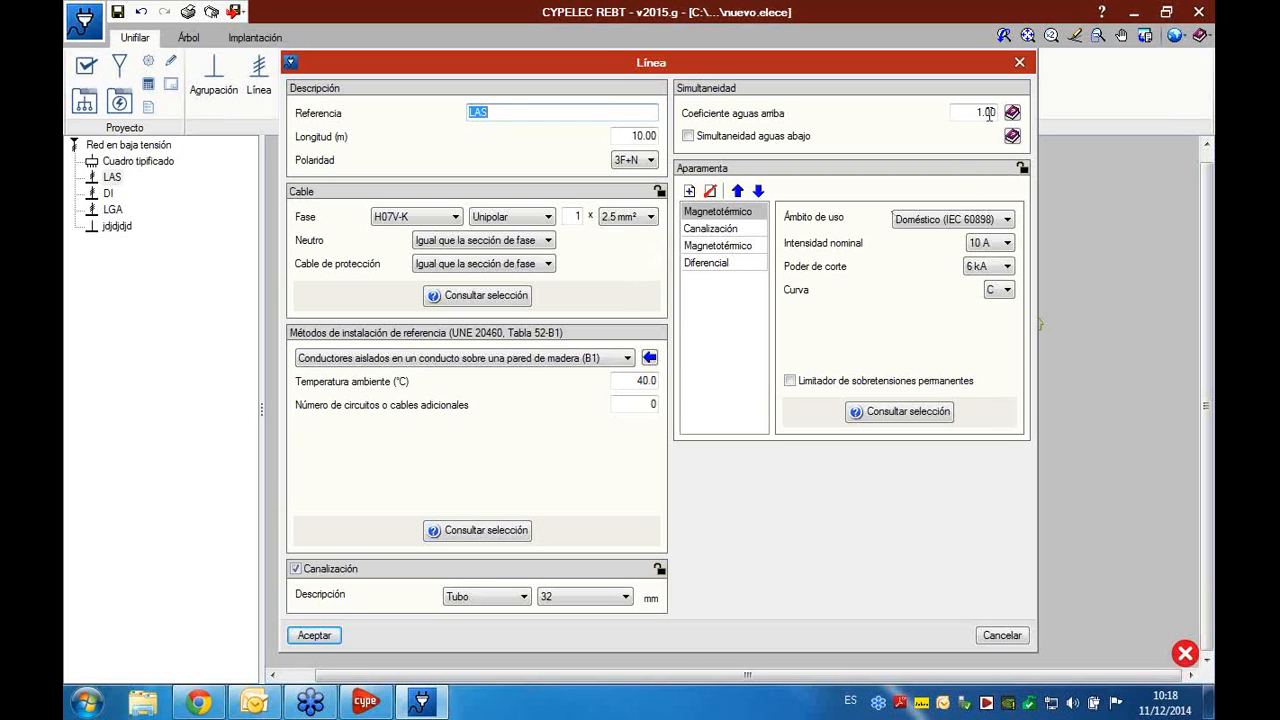
pyautogui.click(1021, 64)
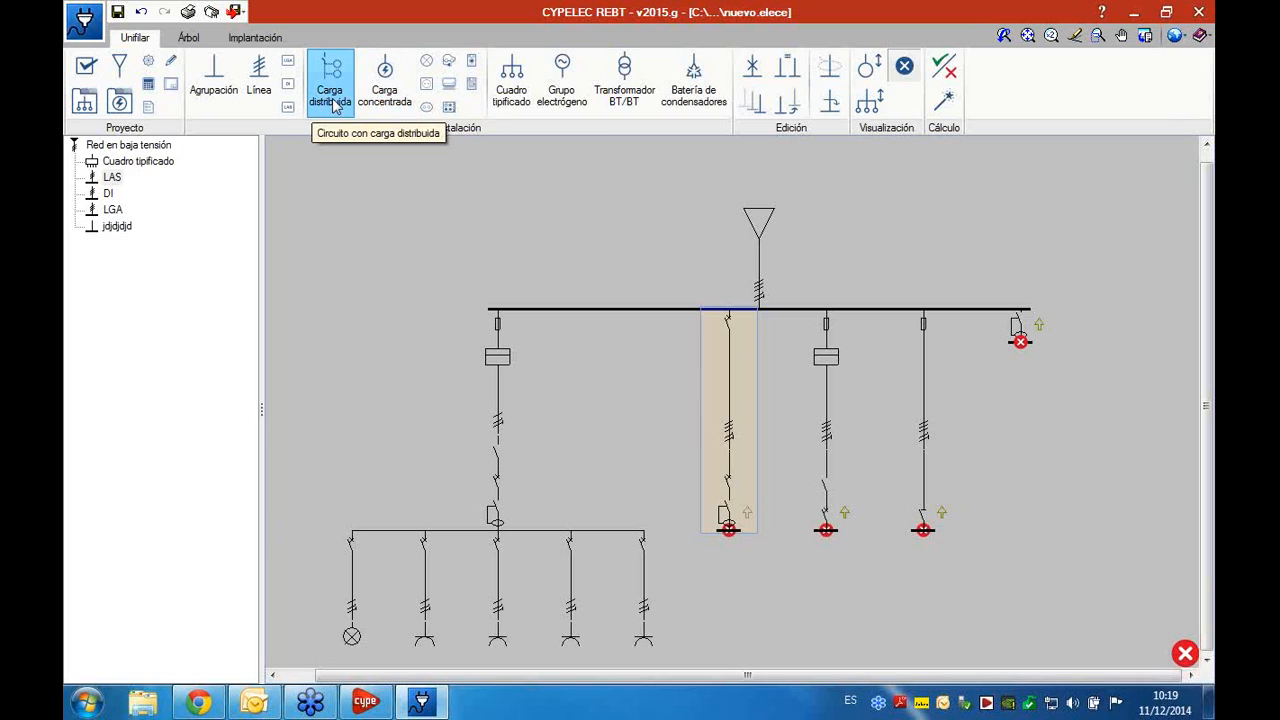
# - Start a concentrated-load circuit with the reference "hyhty" and set its demand to Receptor
pyautogui.click(389, 103)
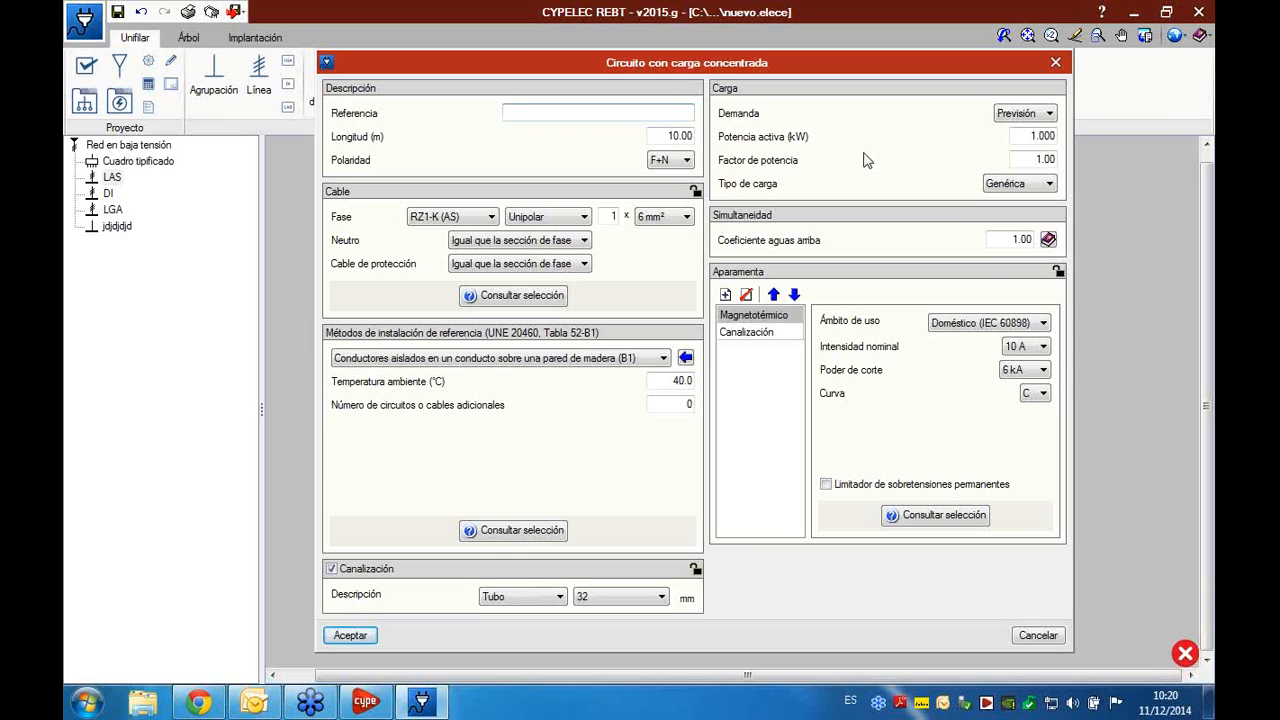
pyautogui.write('hyhty')
pyautogui.click(1024, 113)
pyautogui.click(1024, 138)
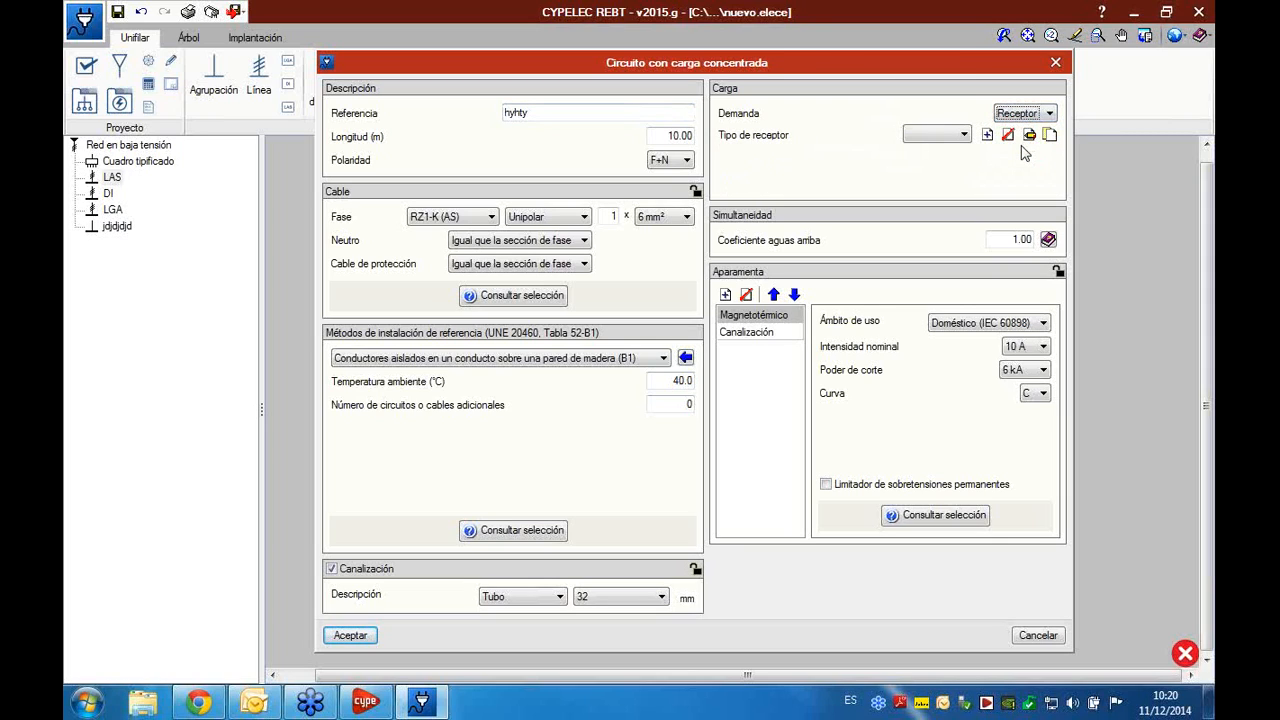
# - Add a receptor type named "motor" to the circuit, with its load defined as a nominal current of 25 A
pyautogui.click(987, 134)
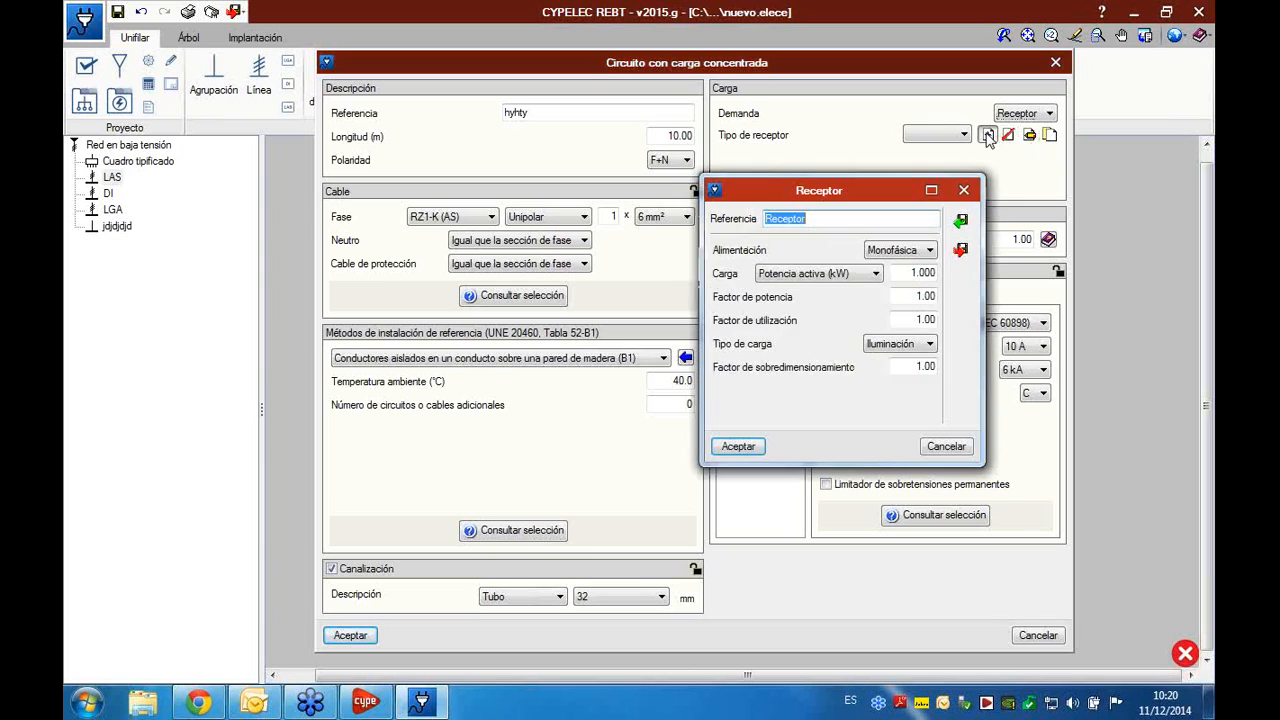
pyautogui.moveTo(866, 192); pyautogui.dragTo(830, 170)
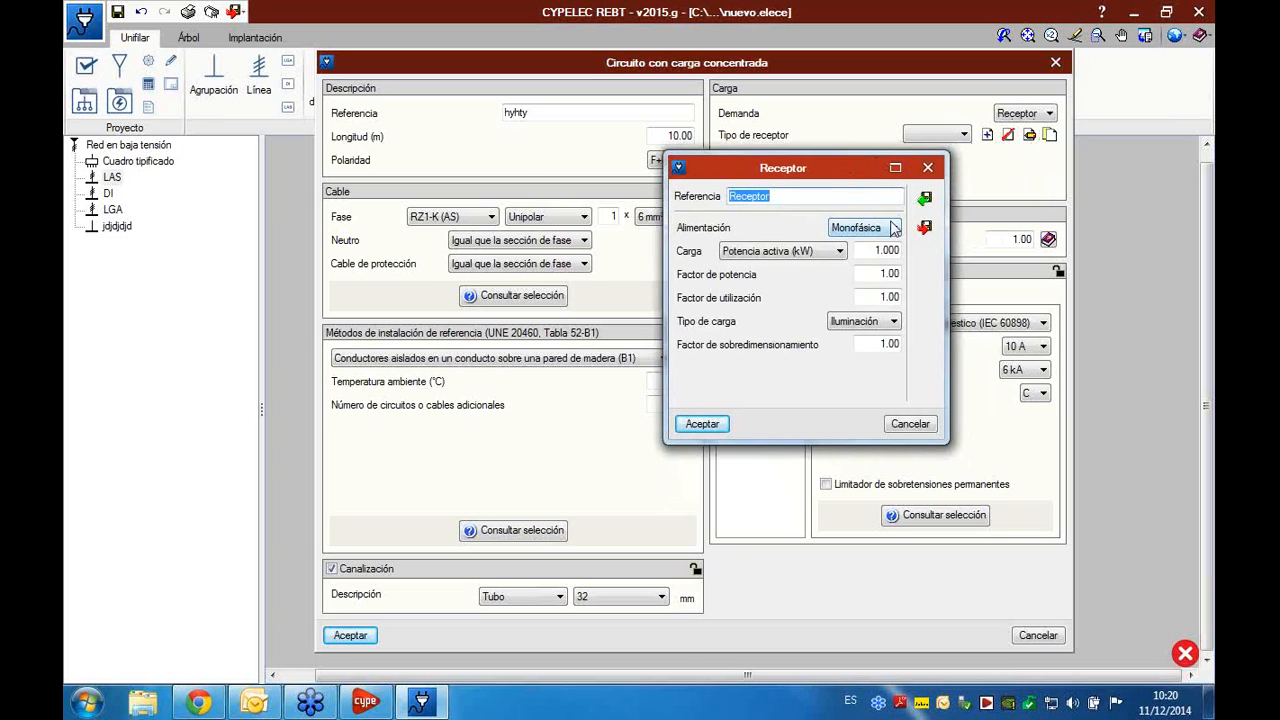
pyautogui.write('motor')
pyautogui.click(839, 251)
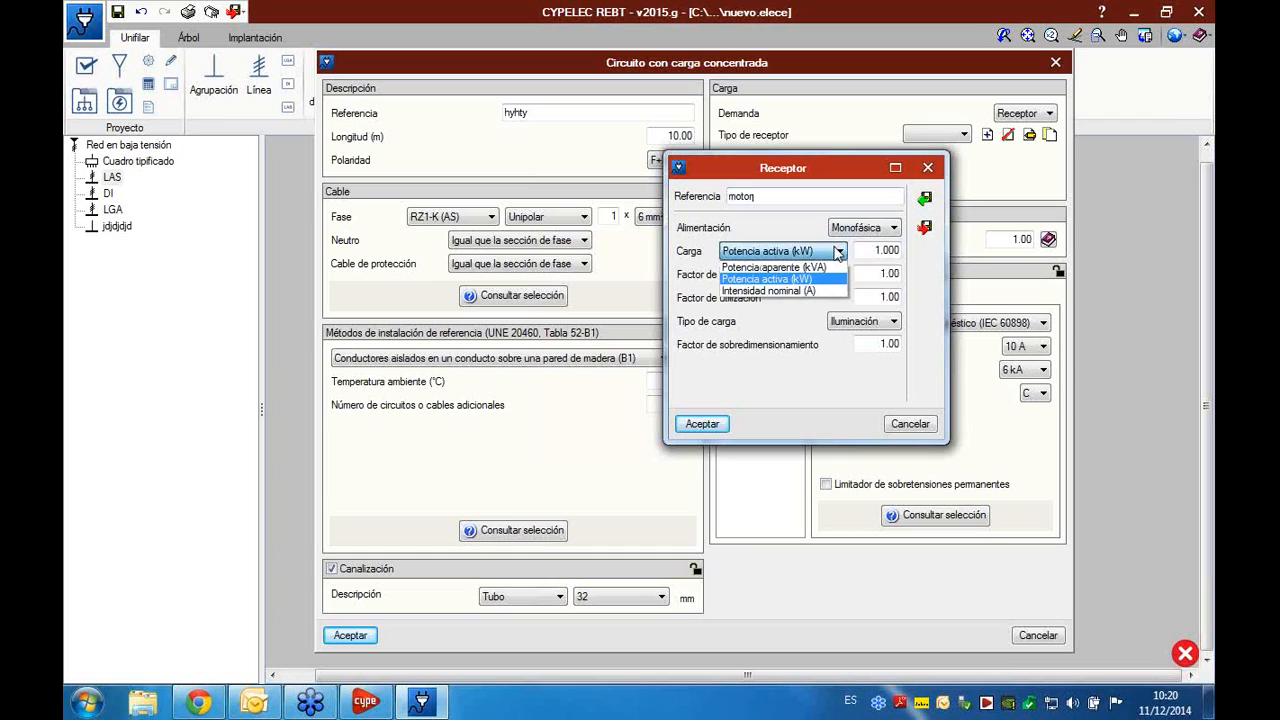
pyautogui.click(796, 291)
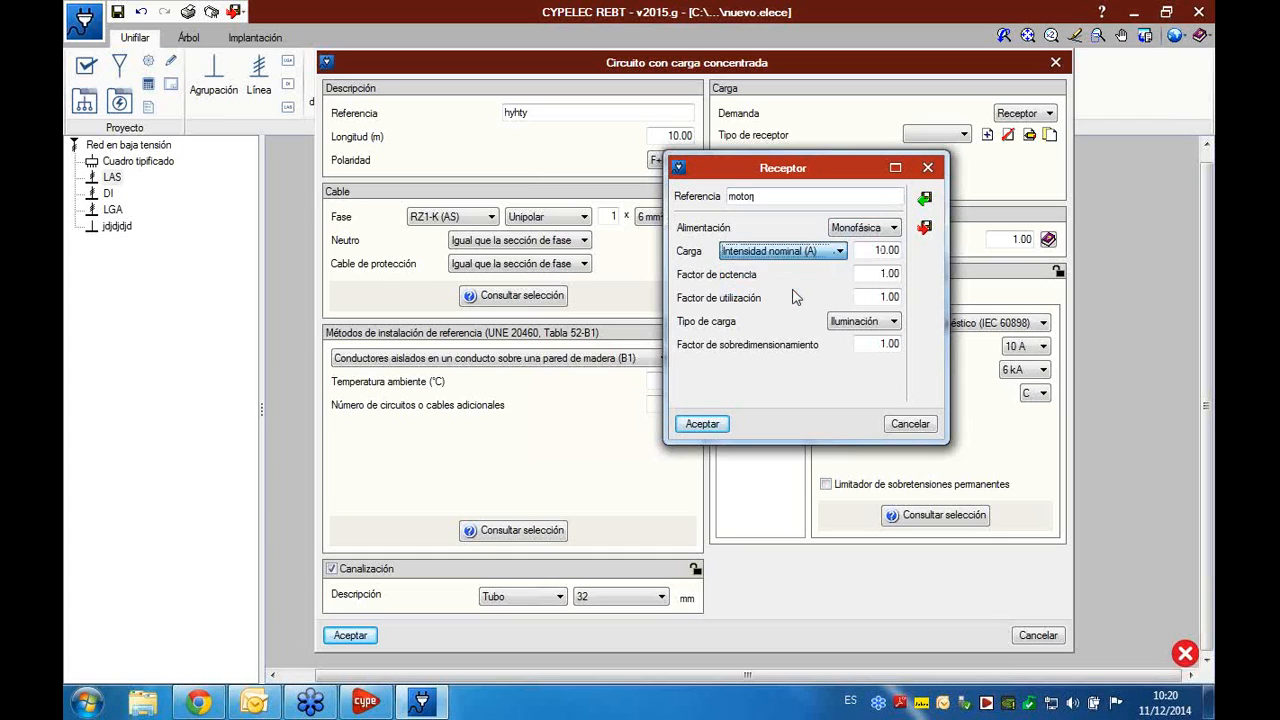
pyautogui.click(866, 251)
pyautogui.write('25')
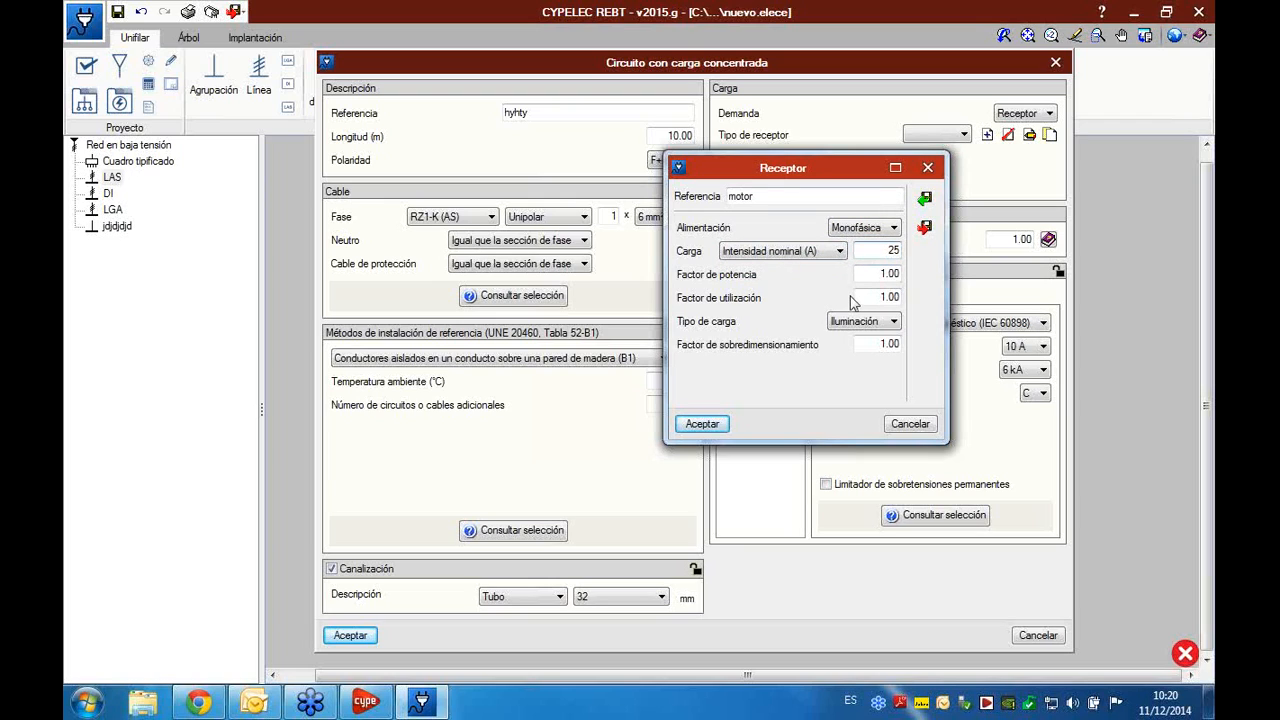
# - Set the receptor's load type to Motor, keeping motor type Genérico, and place the circuit on the busbar between the typified panel and LAS line
pyautogui.click(894, 321)
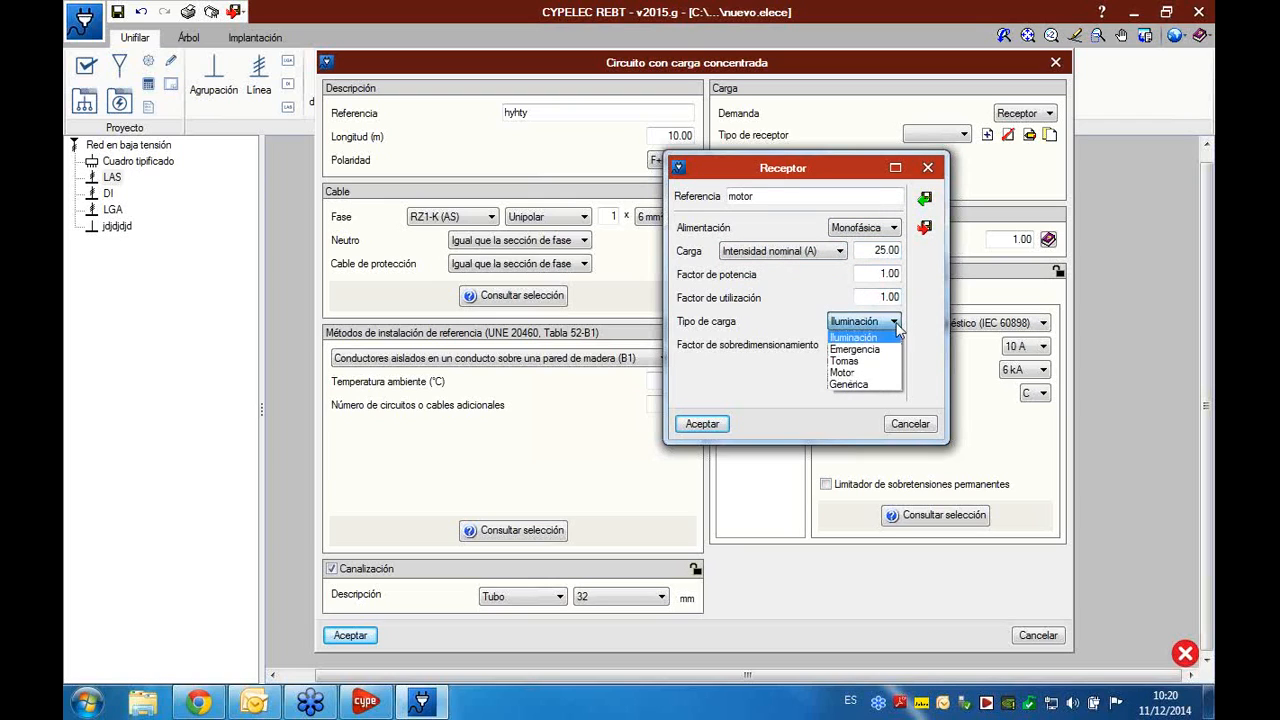
pyautogui.click(874, 373)
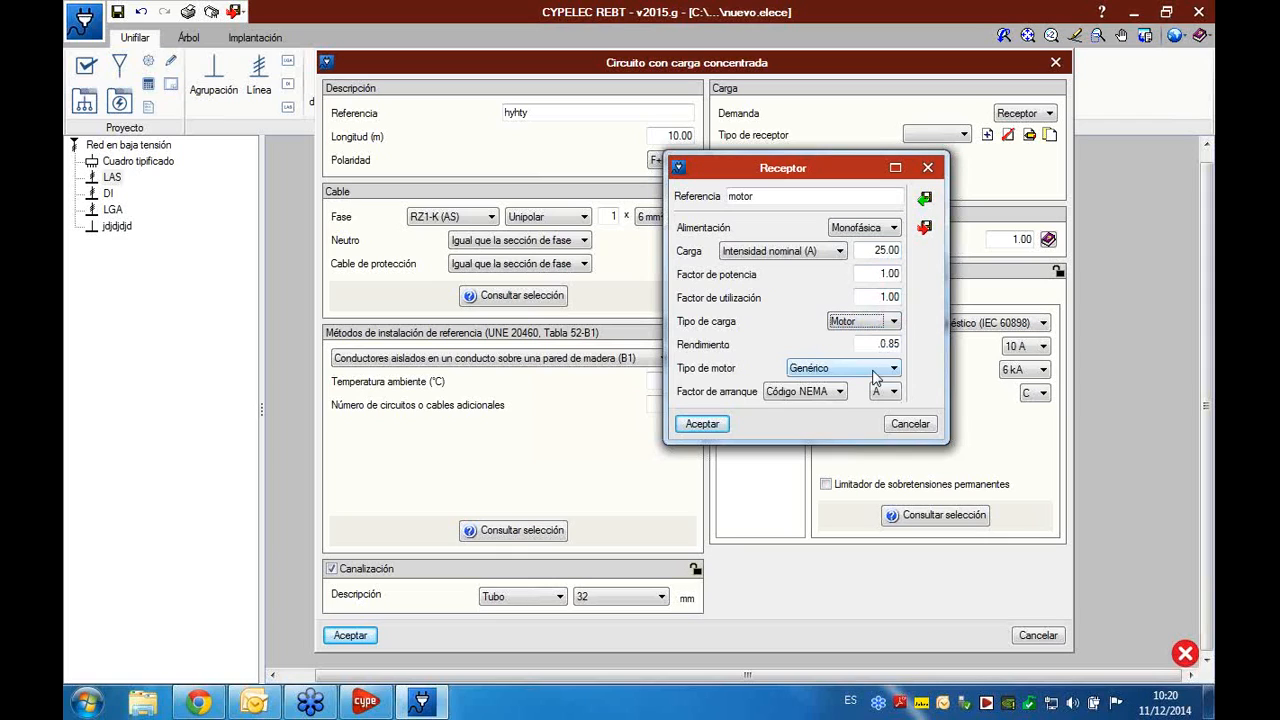
pyautogui.click(873, 371)
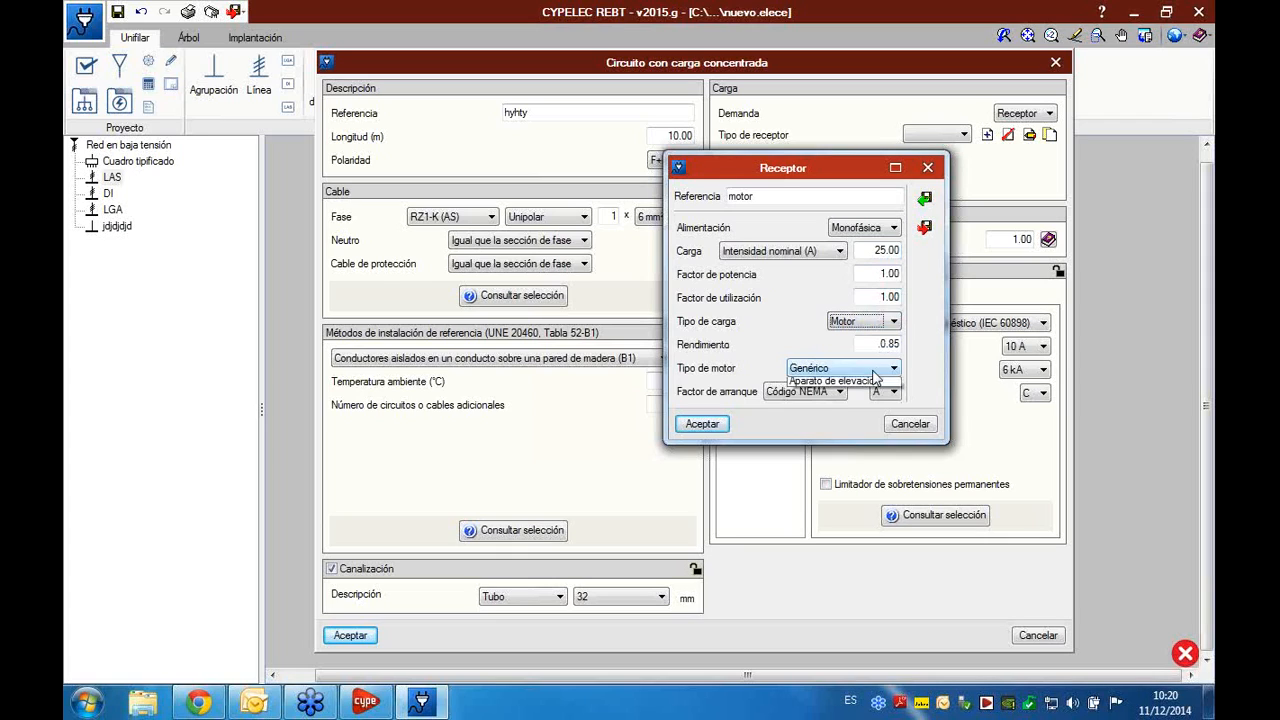
pyautogui.click(873, 372)
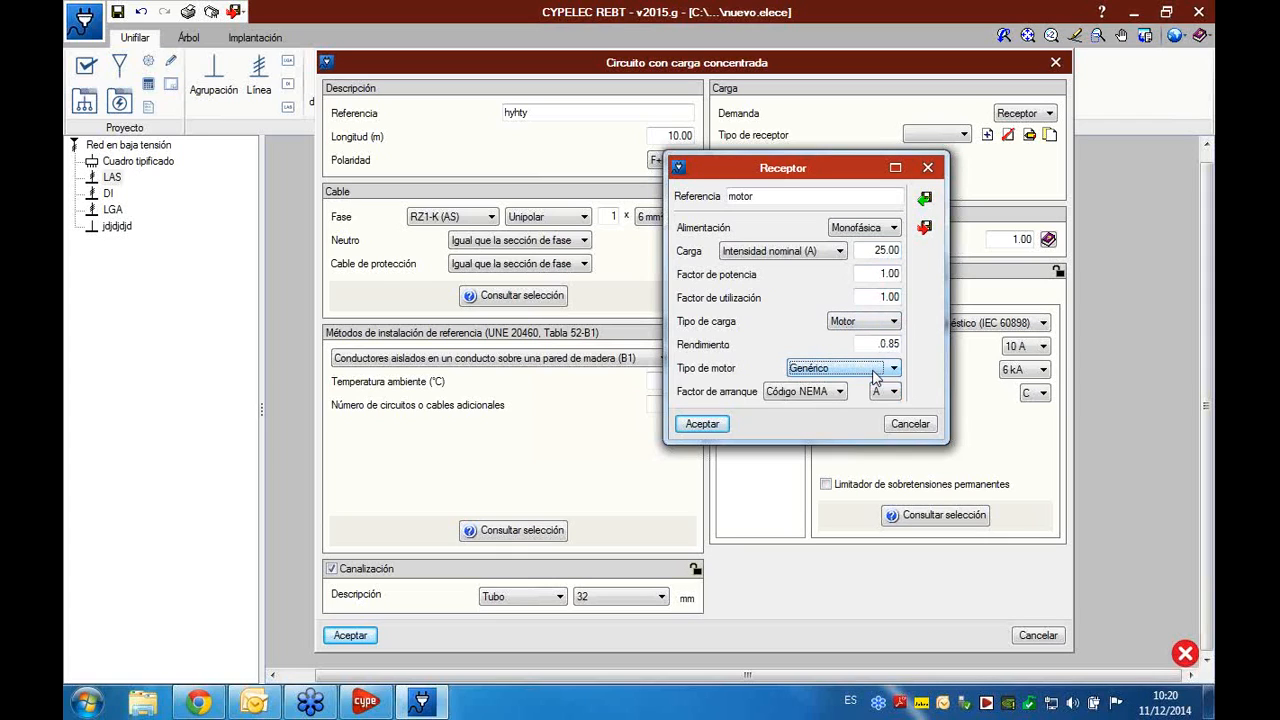
pyautogui.click(712, 425)
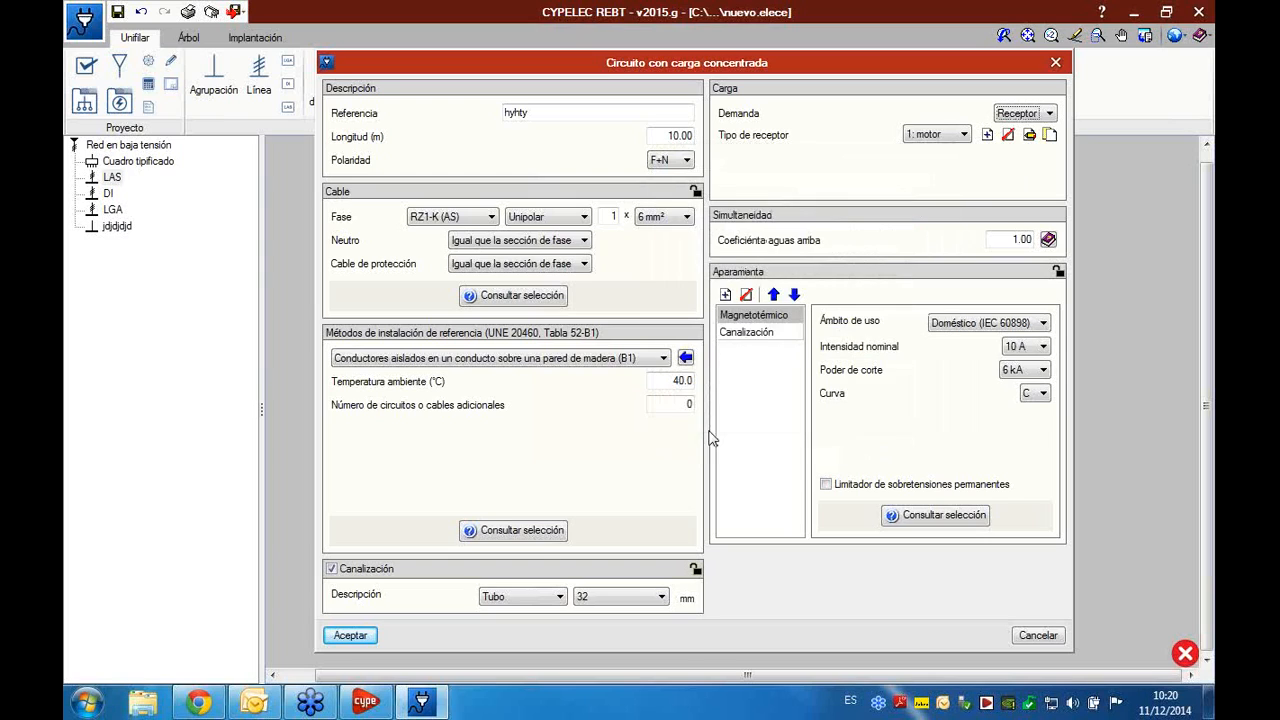
pyautogui.click(350, 635)
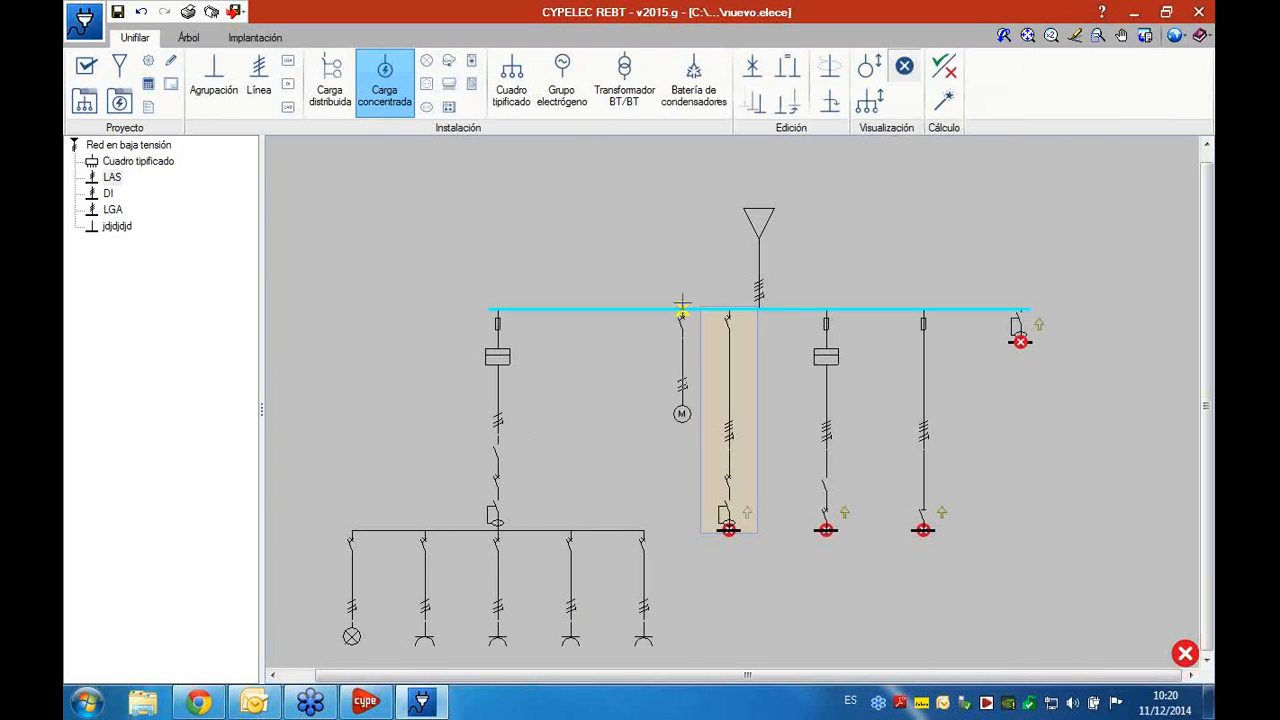
pyautogui.click(637, 310)
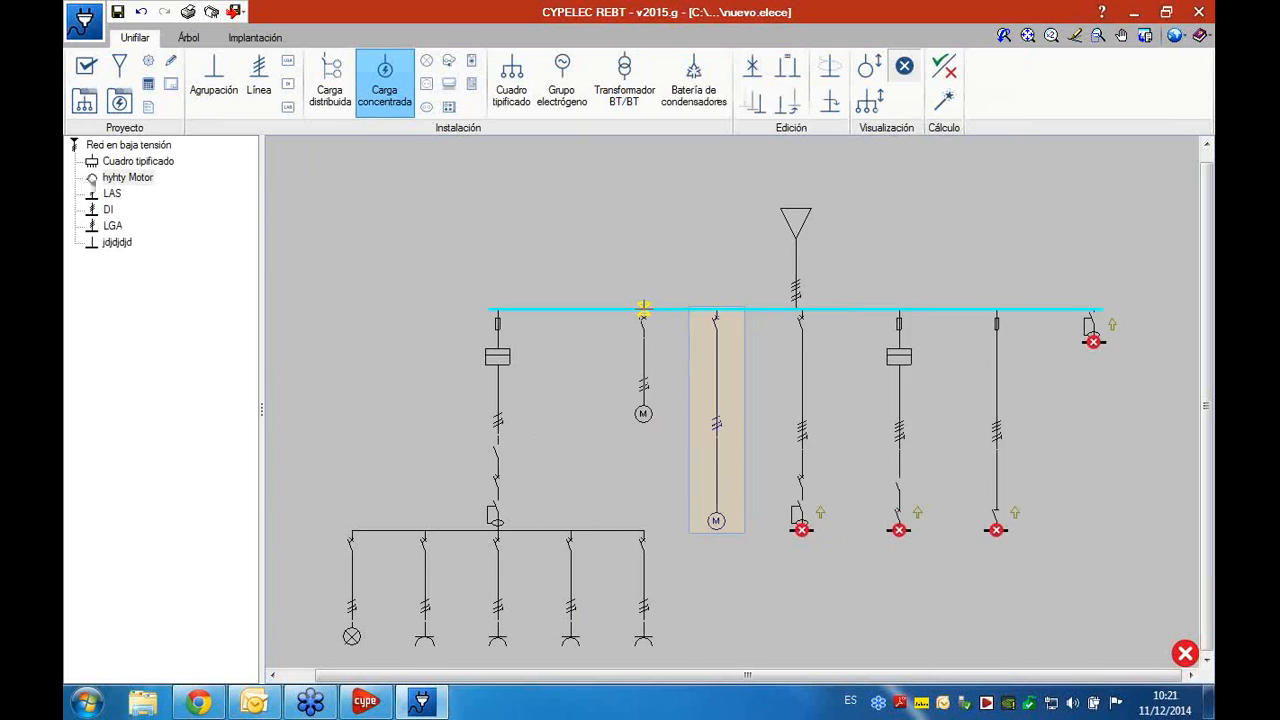